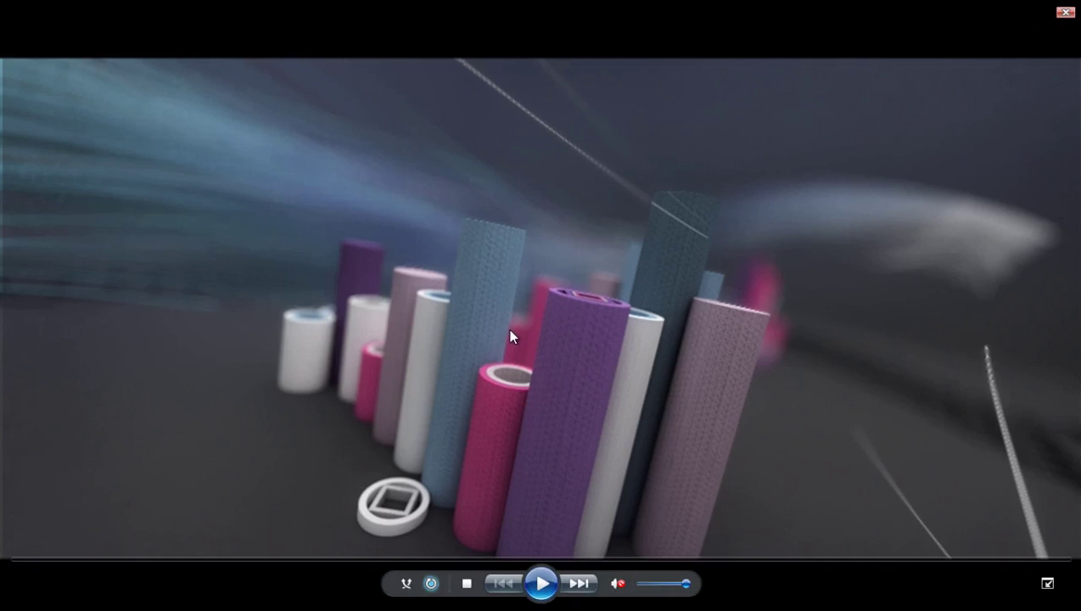
# Step: Review the opening of the reference animation by replaying it from the start, and close the video player to return to Cinema 4D
pyautogui.click(542, 584)
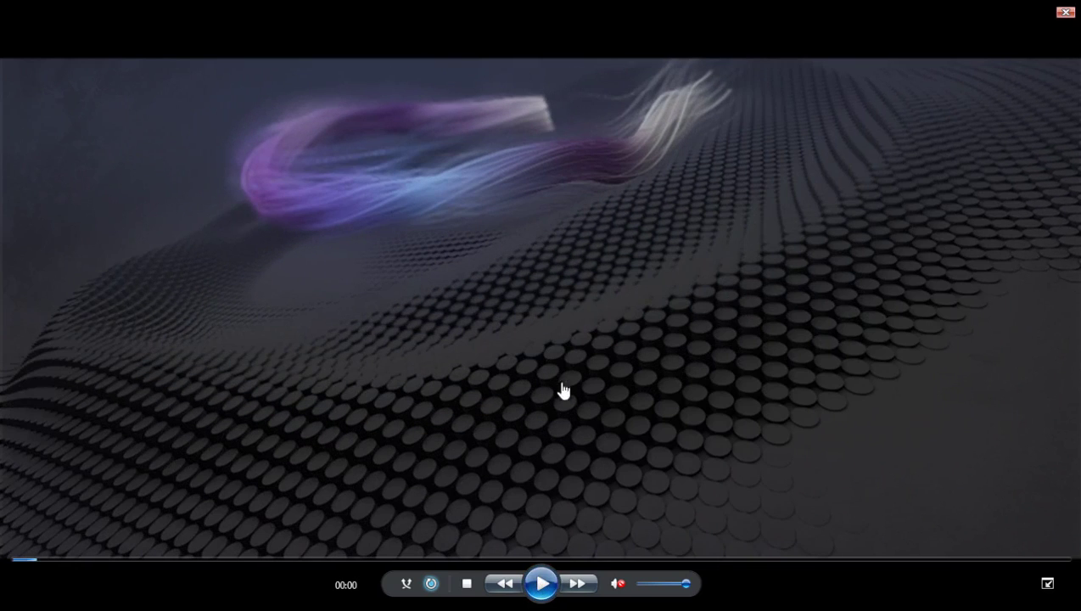
pyautogui.click(551, 584)
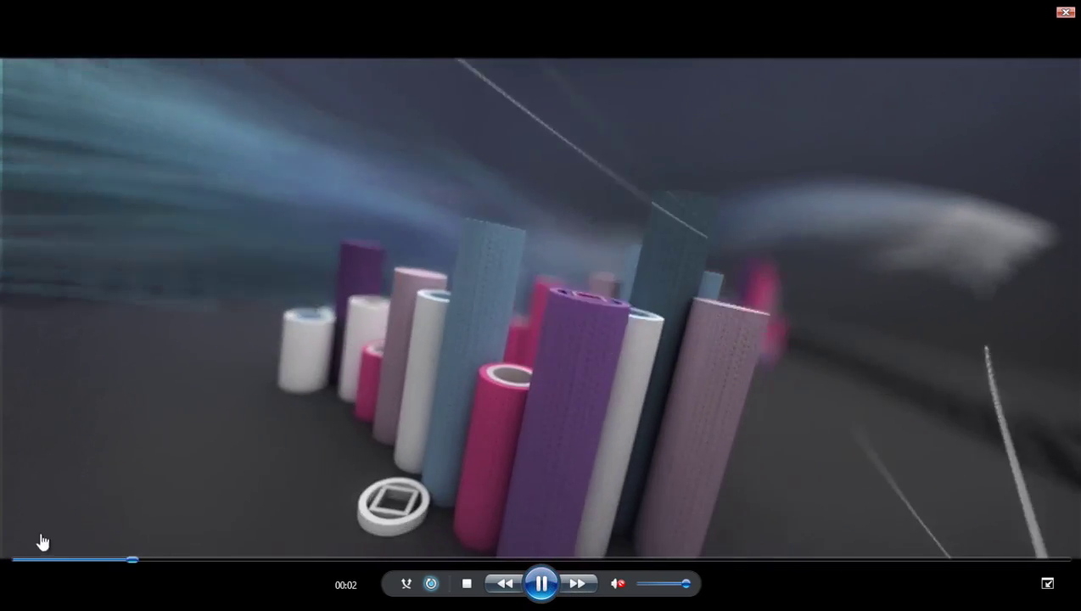
pyautogui.click(21, 561)
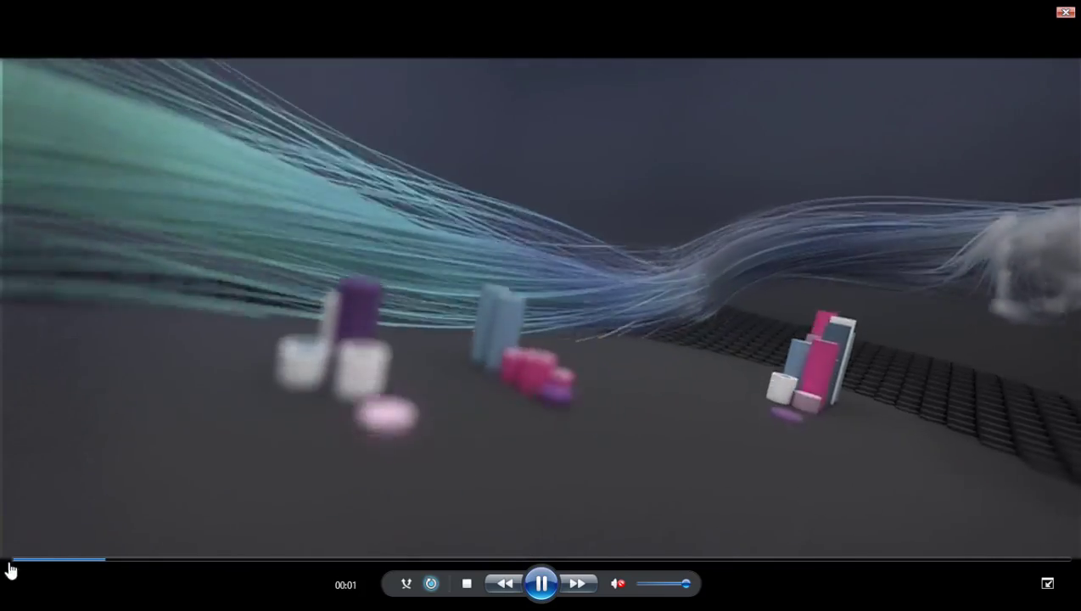
pyautogui.click(4, 562)
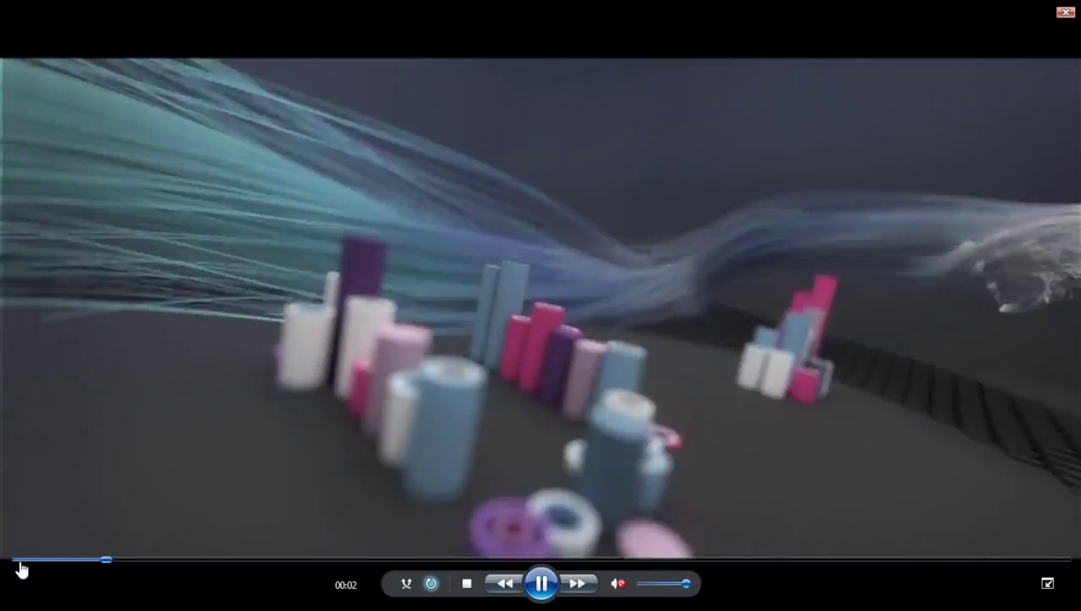
pyautogui.click(12, 561)
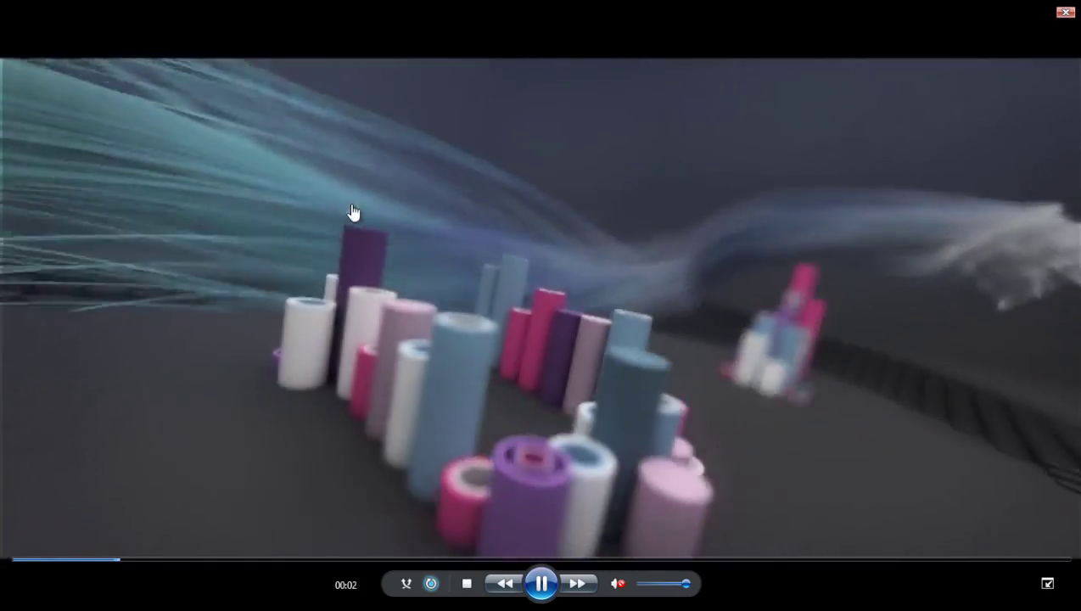
pyautogui.doubleClick(578, 150)
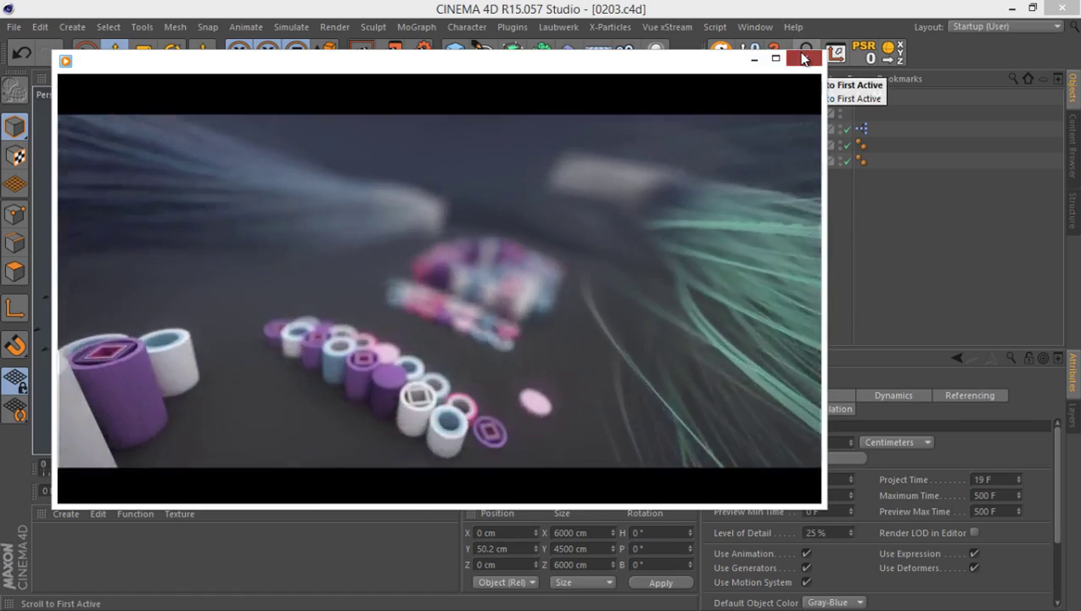
pyautogui.click(802, 56)
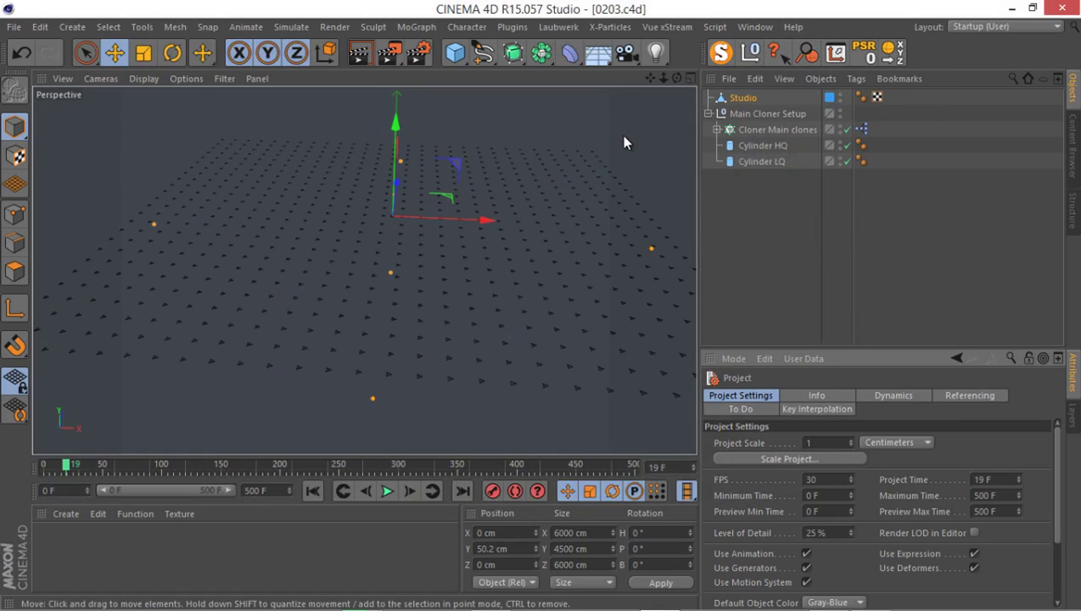
# Step: Add a Plain effector to the Cloner Main clones object
pyautogui.click(779, 128)
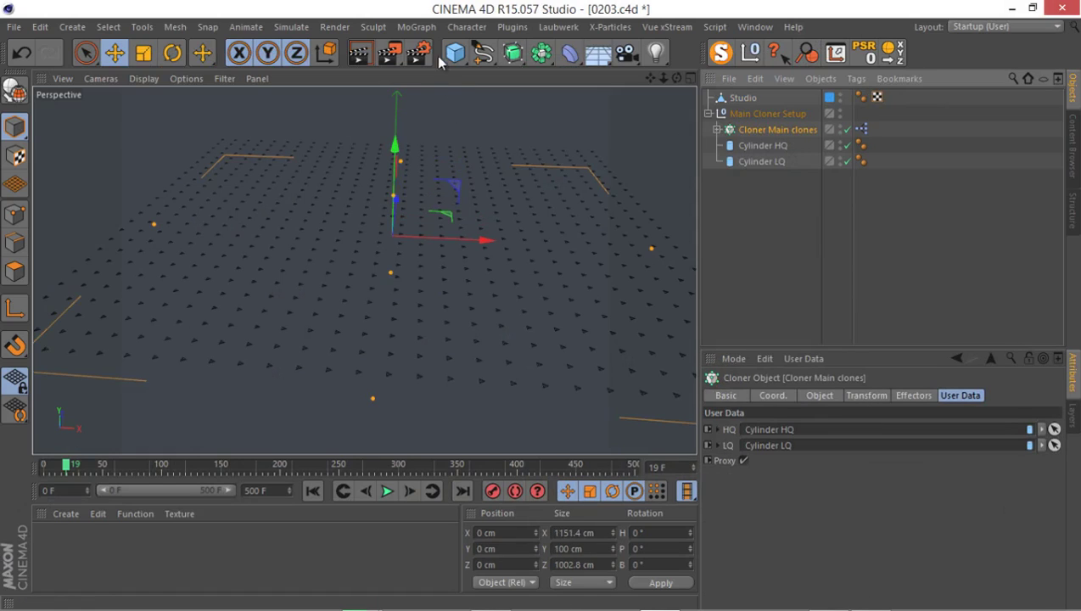
pyautogui.click(417, 26)
pyautogui.moveTo(418, 52)
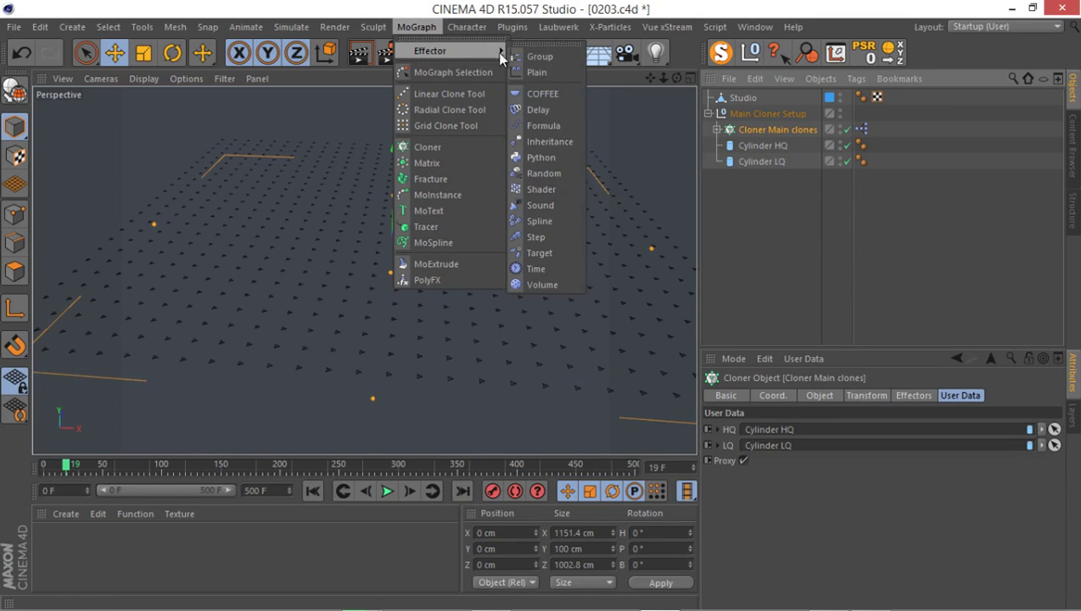
pyautogui.click(556, 76)
pyautogui.moveTo(415, 212)
pyautogui.keyDown('alt'); pyautogui.mouseDown()
pyautogui.moveTo(393, 205)
pyautogui.moveTo(441, 198)
pyautogui.moveTo(395, 264)
pyautogui.moveTo(360, 208)
pyautogui.moveTo(435, 199)
pyautogui.mouseUp(); pyautogui.keyUp('alt')
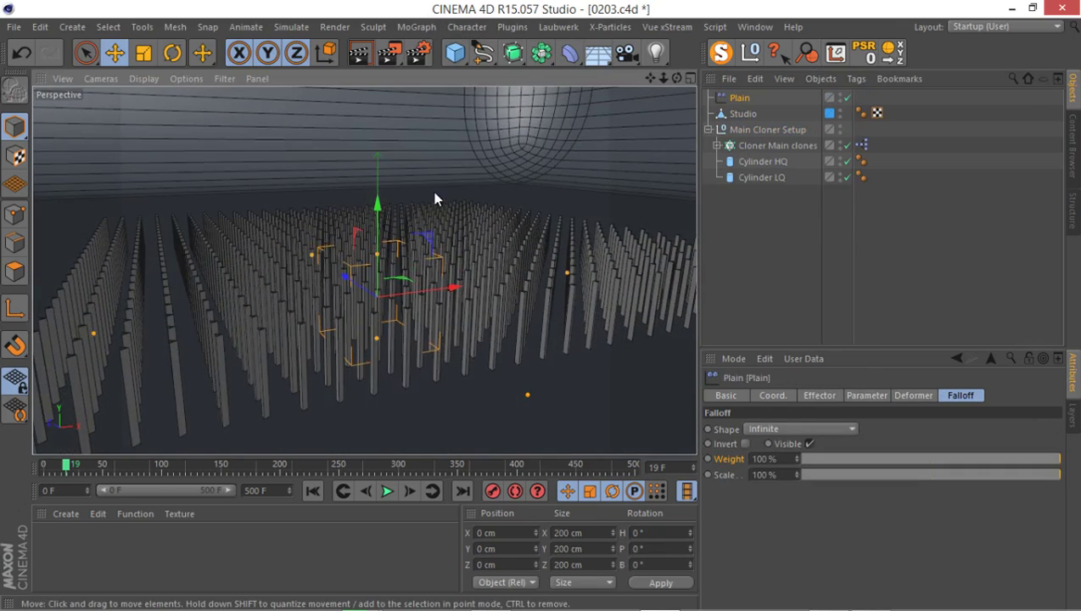
# Step: Set the Plain effector's falloff shape to Torus
pyautogui.click(864, 397)
pyautogui.moveTo(842, 347); pyautogui.dragTo(839, 266)
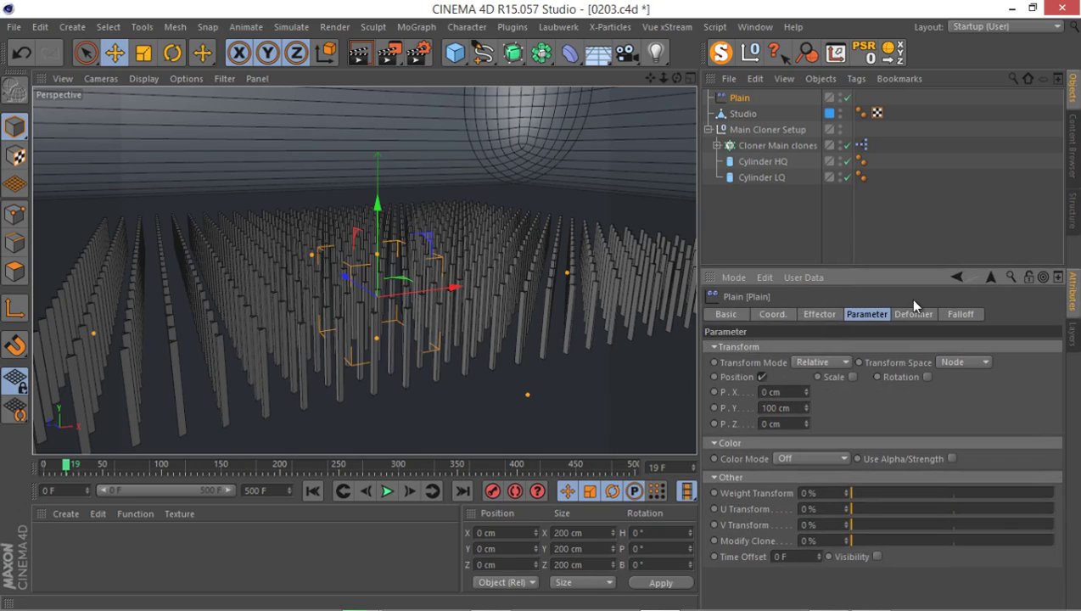
pyautogui.click(959, 314)
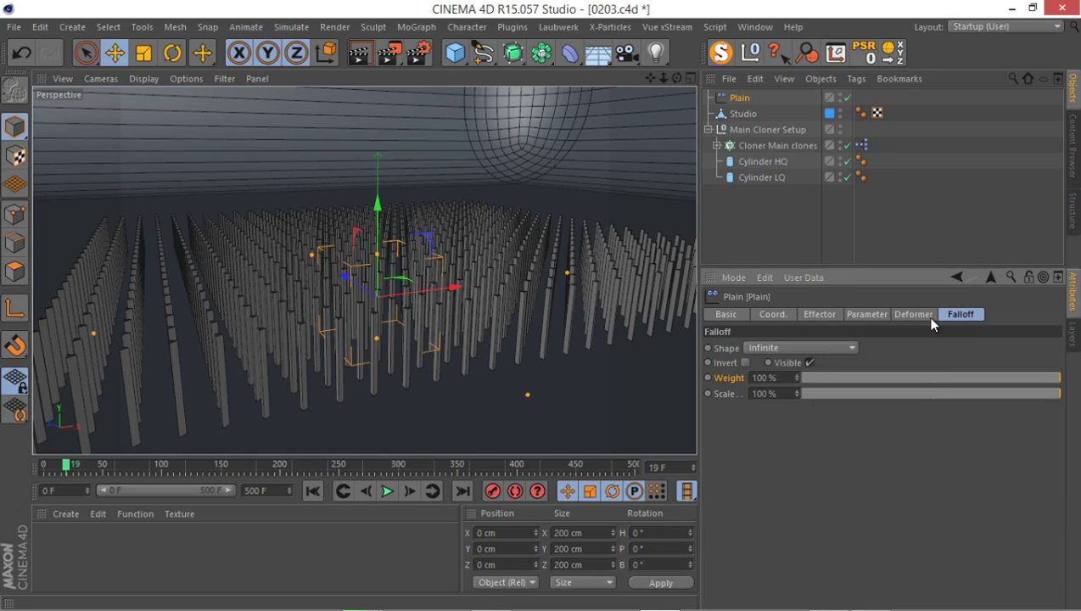
pyautogui.click(800, 348)
pyautogui.click(789, 502)
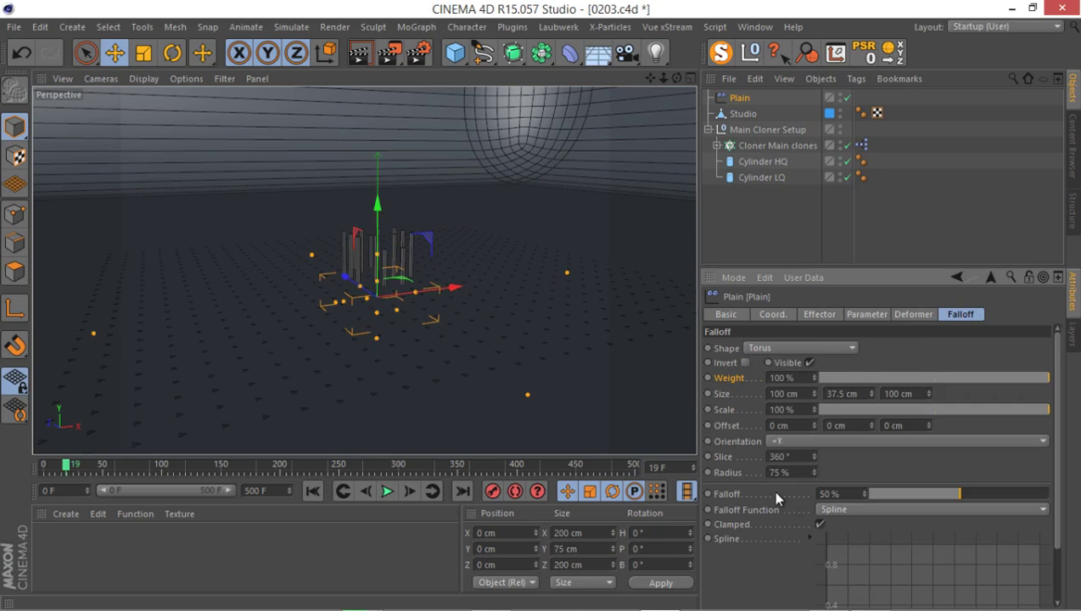
pyautogui.keyDown('alt'); pyautogui.moveTo(311, 249); pyautogui.dragTo(308, 313); pyautogui.keyUp('alt')
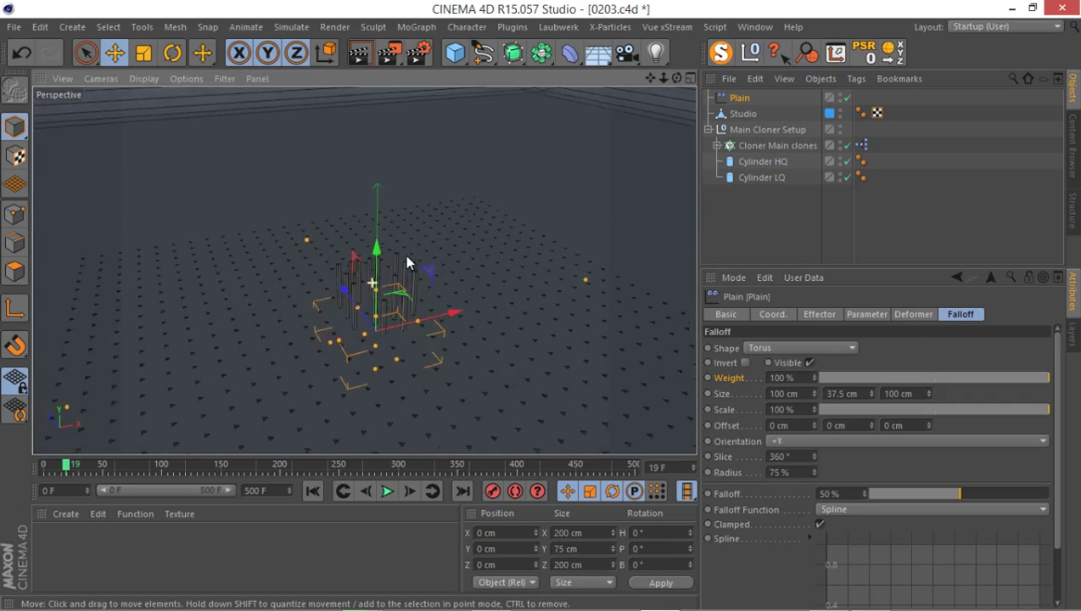
pyautogui.keyDown('alt'); pyautogui.moveTo(407, 263); pyautogui.dragTo(355, 260); pyautogui.keyUp('alt')
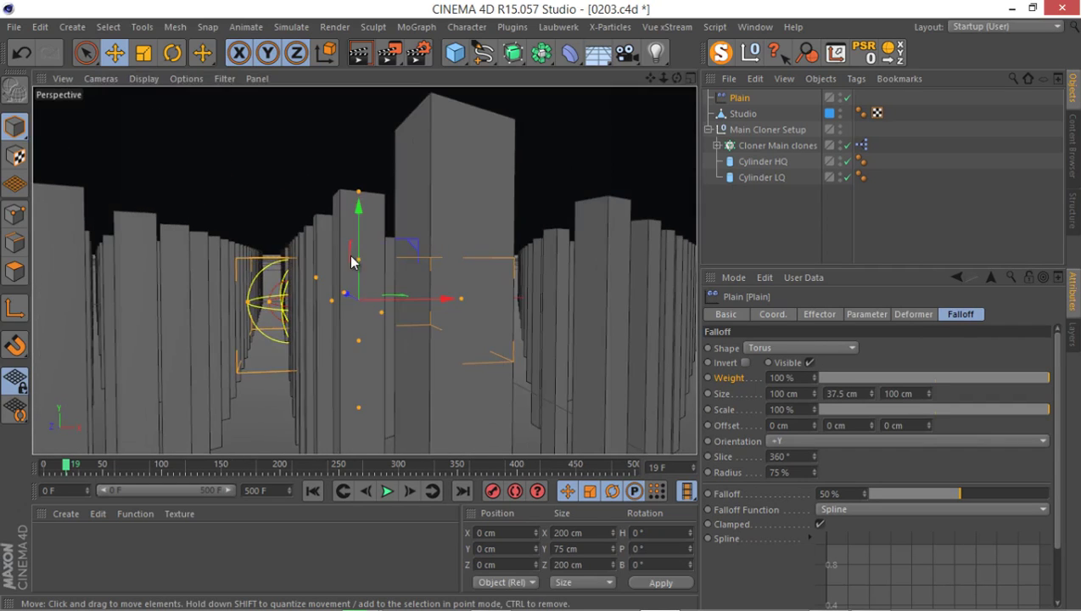
# Step: Raise the Plain effector to the top of the clones in the front view, setting its Y position to exactly 50 cm
pyautogui.middleClick(372, 291)
pyautogui.middleClick(466, 363)
pyautogui.scroll(-3, 466, 360)
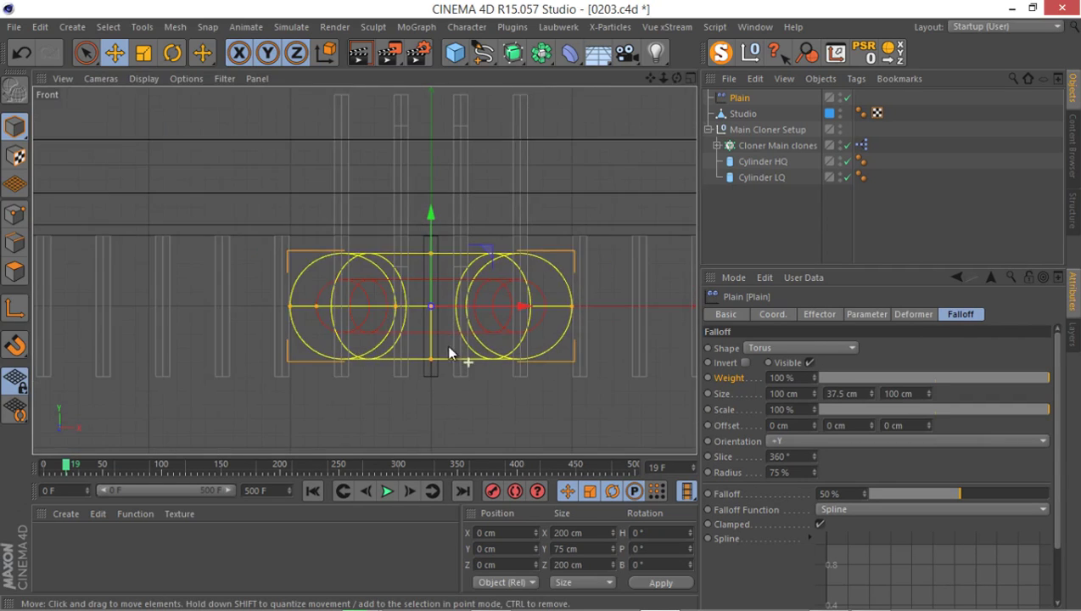
pyautogui.scroll(-3, 419, 383)
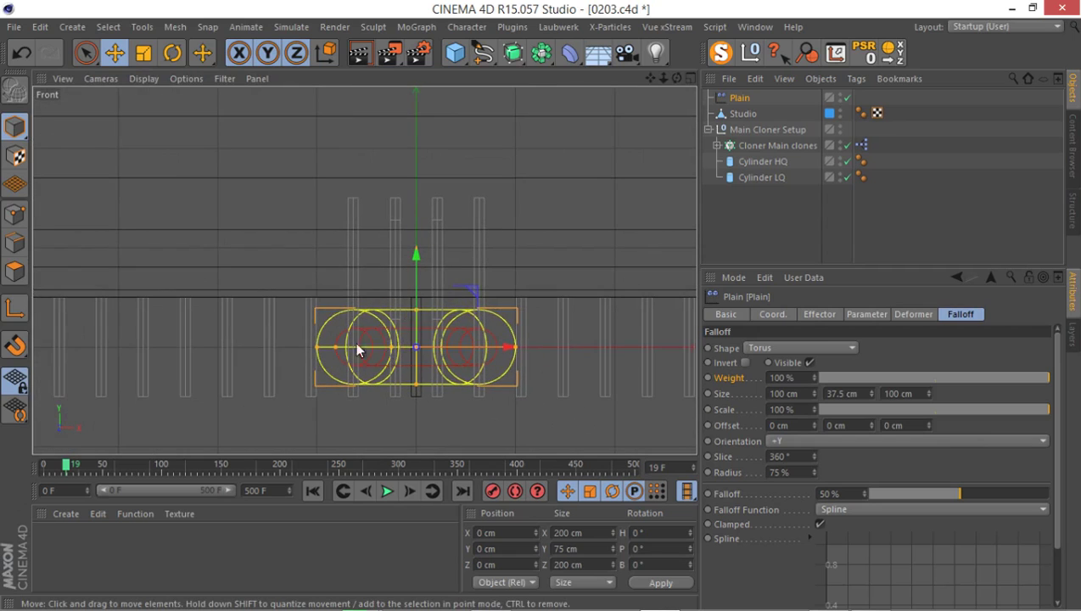
pyautogui.scroll(2, 355, 355)
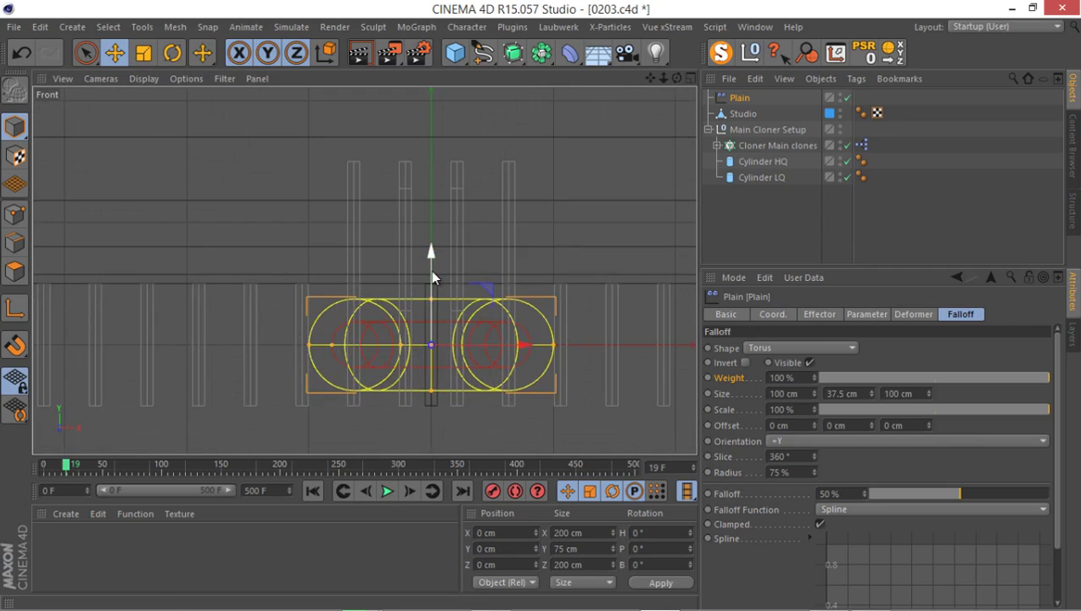
pyautogui.scroll(1, 388, 361)
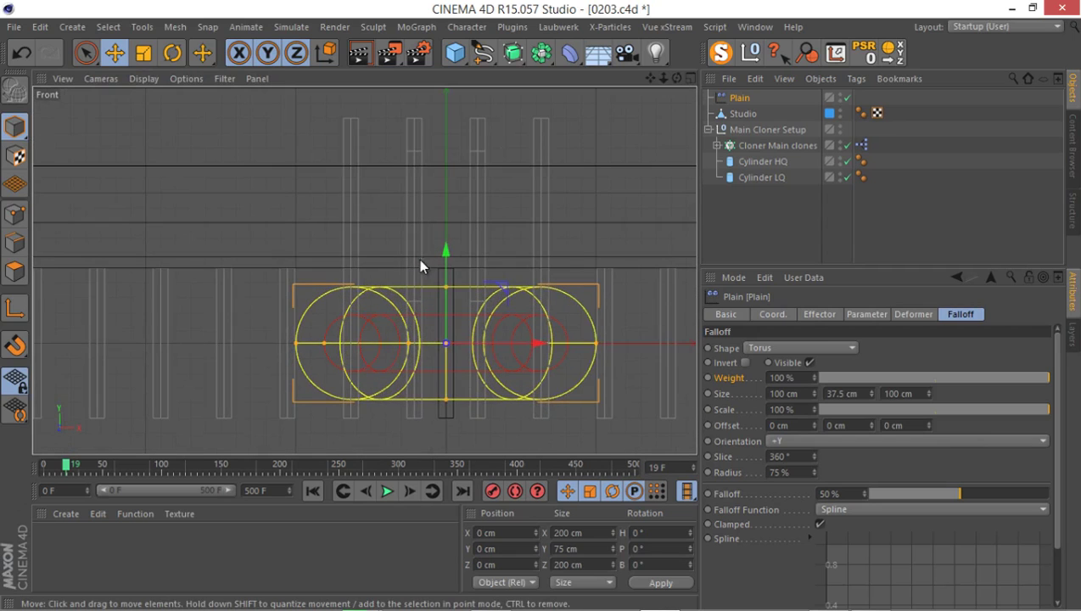
pyautogui.moveTo(444, 267); pyautogui.dragTo(493, 200)
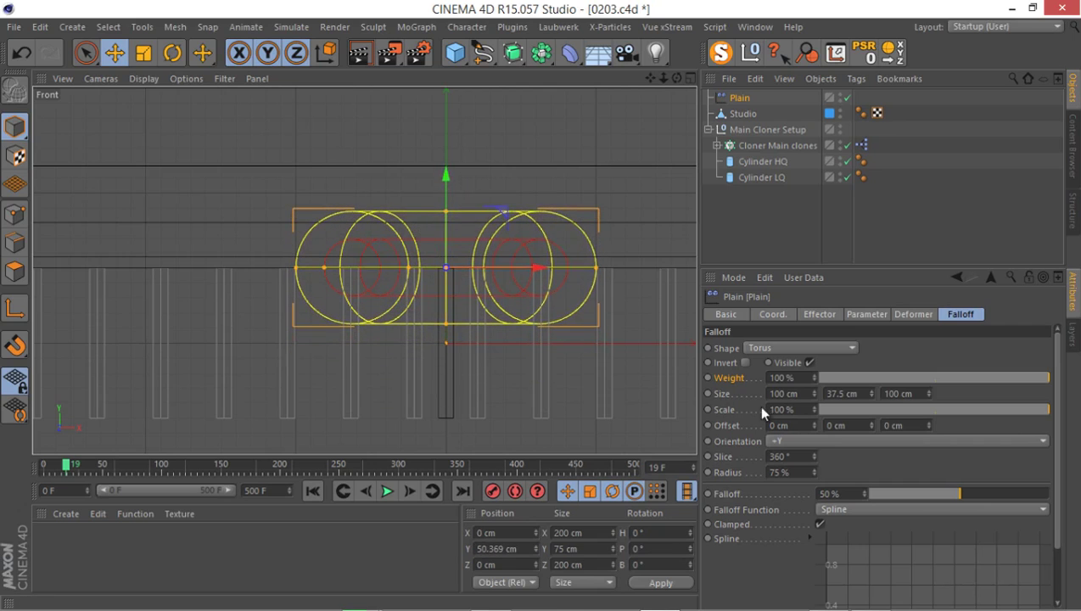
pyautogui.click(772, 313)
pyautogui.click(775, 366)
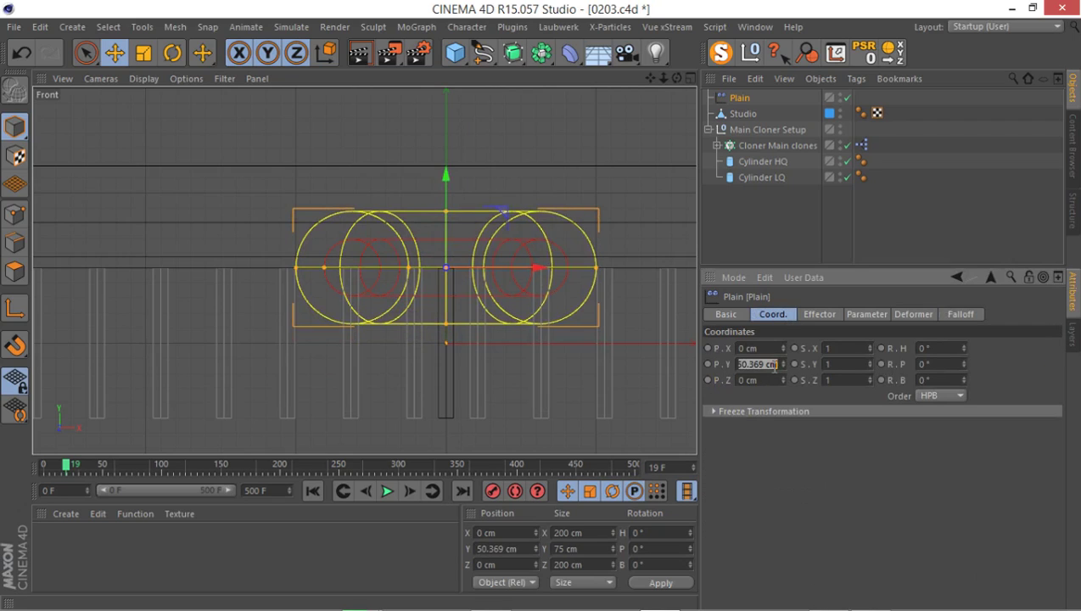
pyautogui.write('50')
pyautogui.press('Return')
pyautogui.middleClick(394, 290)
pyautogui.middleClick(259, 197)
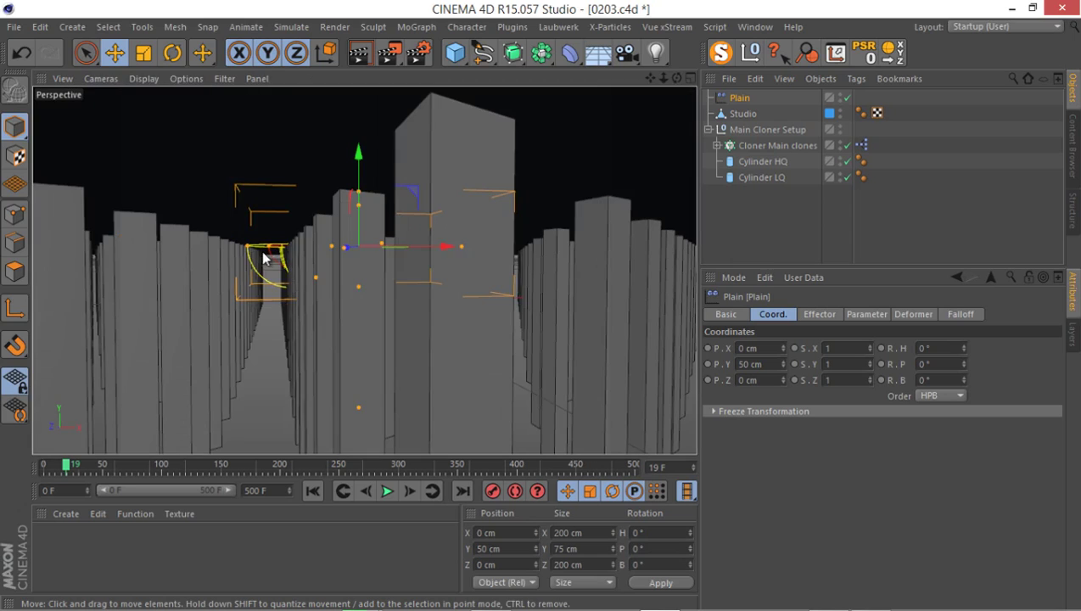
# Step: Try 50 cm as the torus falloff's Y size, and settle on 75 cm
pyautogui.keyDown('alt'); pyautogui.moveTo(229, 217); pyautogui.dragTo(297, 311); pyautogui.keyUp('alt')
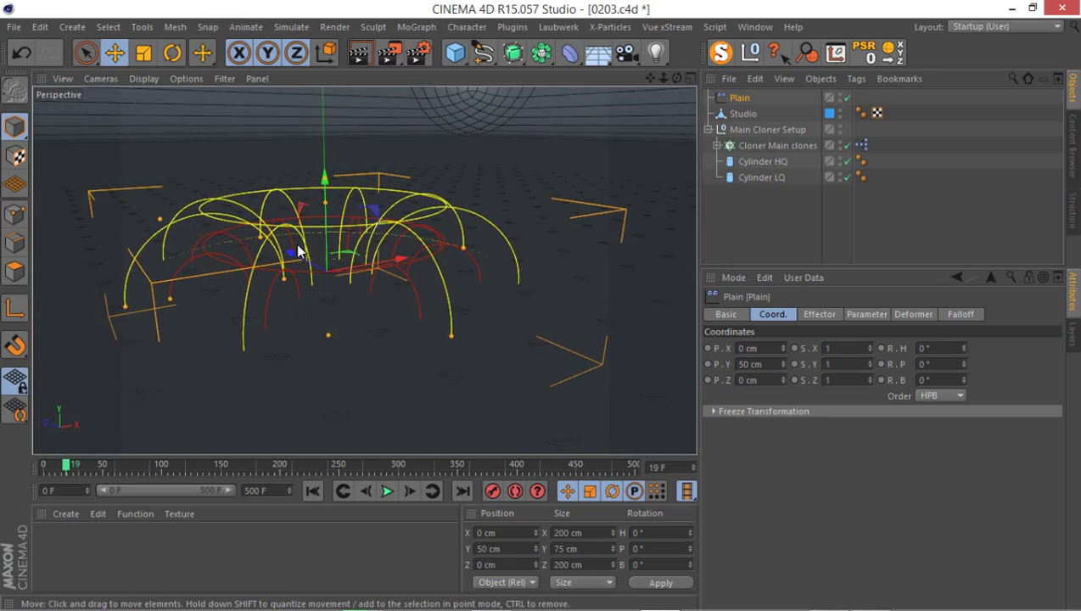
pyautogui.keyDown('alt'); pyautogui.moveTo(297, 250); pyautogui.dragTo(378, 198); pyautogui.keyUp('alt')
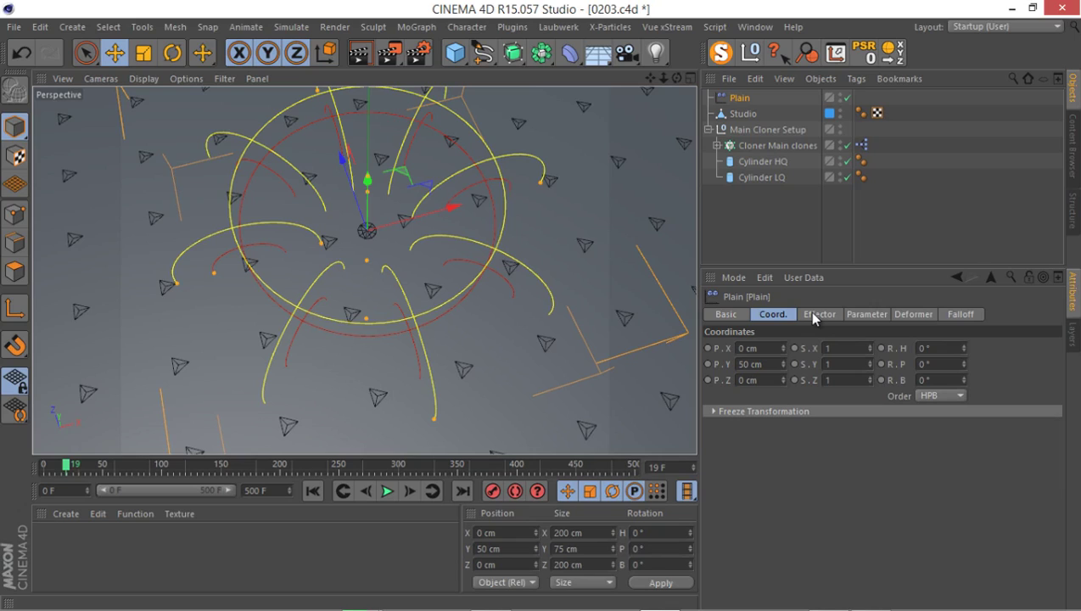
pyautogui.click(947, 315)
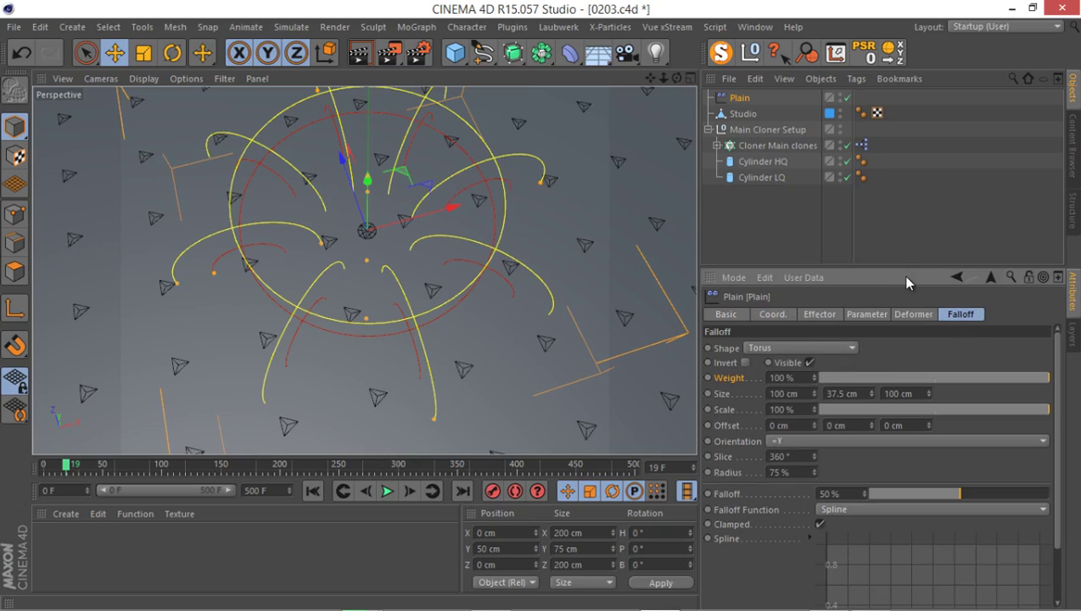
pyautogui.moveTo(906, 265); pyautogui.dragTo(907, 231)
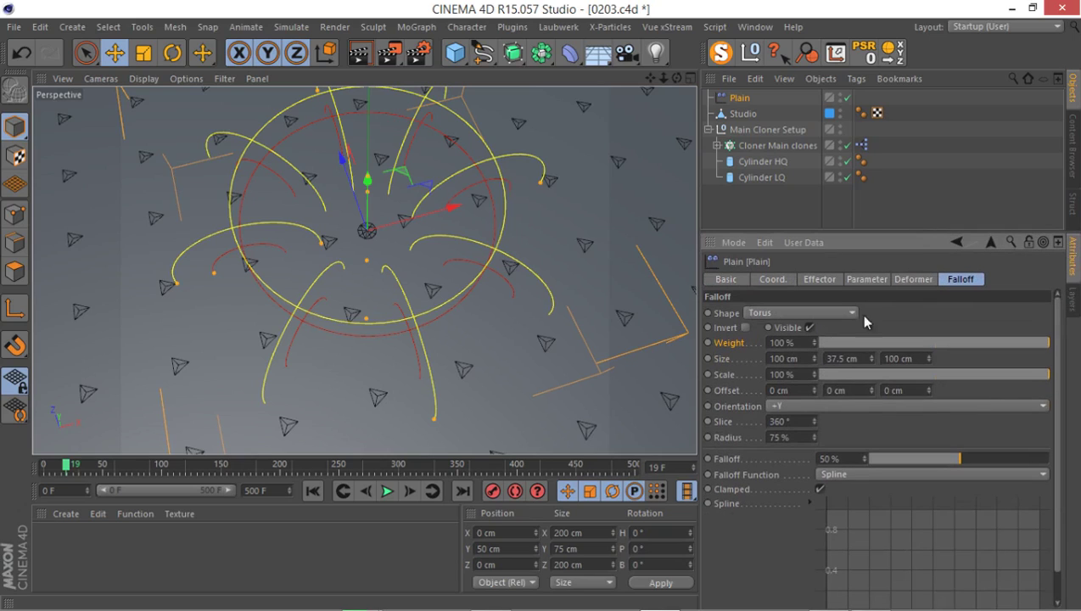
pyautogui.click(851, 358)
pyautogui.write('50')
pyautogui.press('Return')
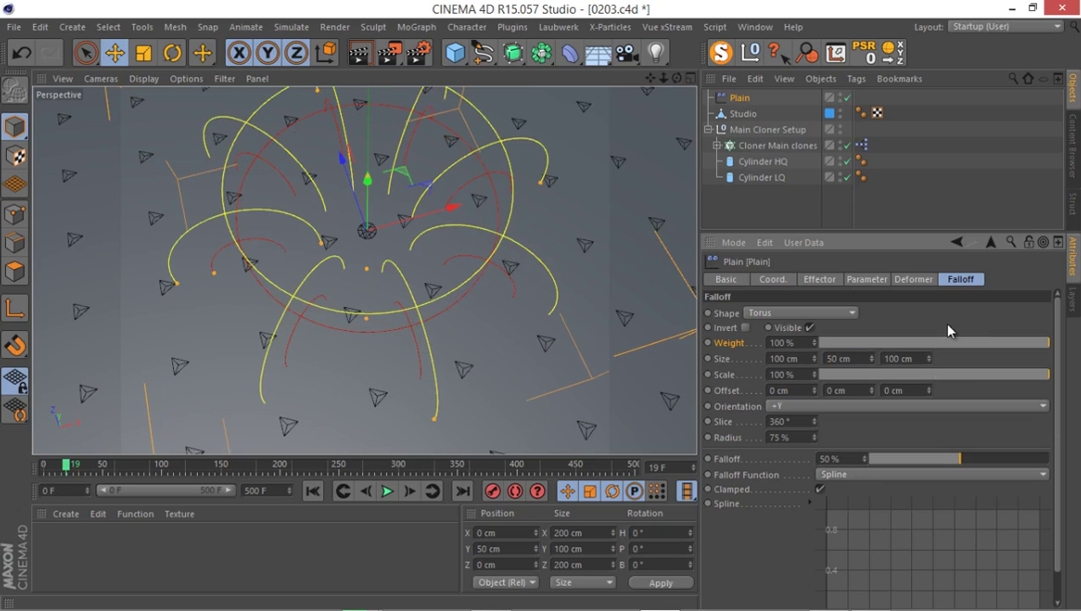
pyautogui.click(858, 358)
pyautogui.write('75')
pyautogui.keyDown('alt'); pyautogui.moveTo(342, 234); pyautogui.dragTo(300, 191); pyautogui.keyUp('alt')
pyautogui.keyDown('alt'); pyautogui.moveTo(360, 209); pyautogui.dragTo(399, 254); pyautogui.keyUp('alt')
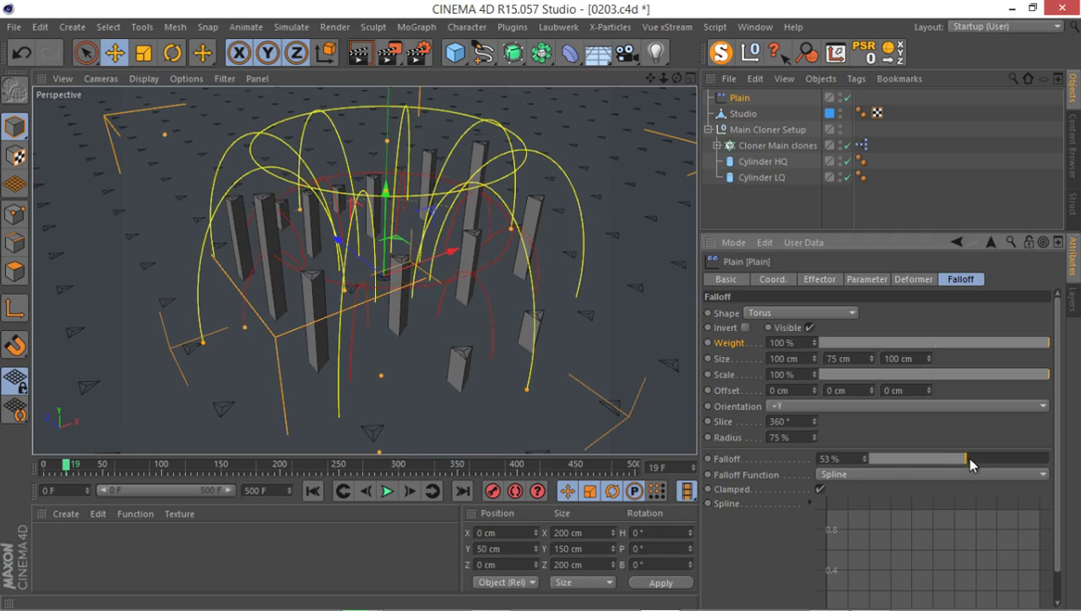
# Step: Set the Plain effector's torus falloff amount to 100%, and check its coordinates and transform parameters
pyautogui.moveTo(970, 458); pyautogui.dragTo(1065, 458)
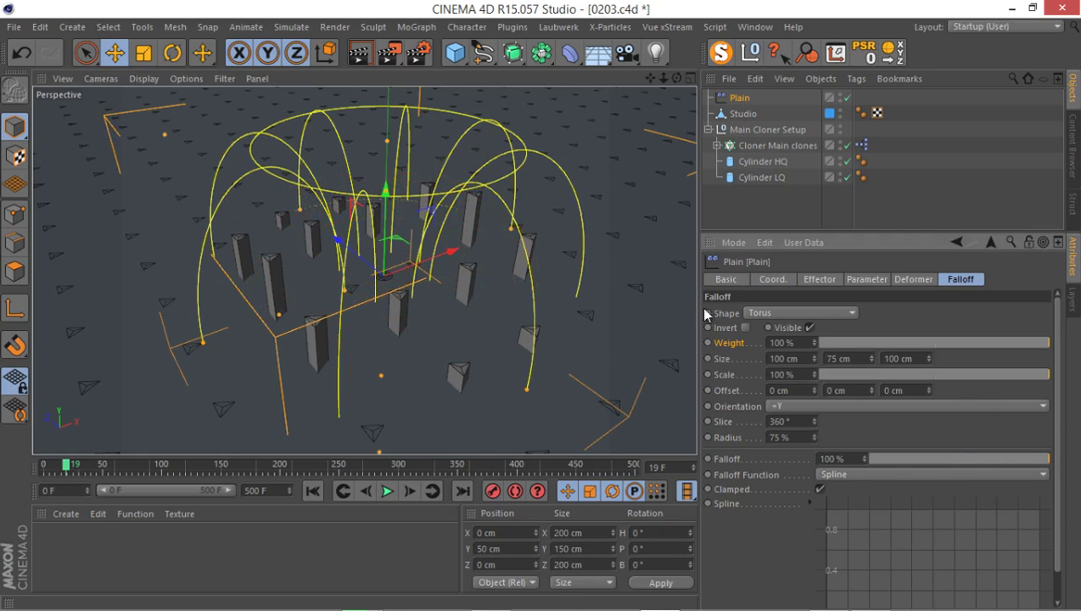
pyautogui.keyDown('alt'); pyautogui.moveTo(452, 254); pyautogui.dragTo(412, 263); pyautogui.keyUp('alt')
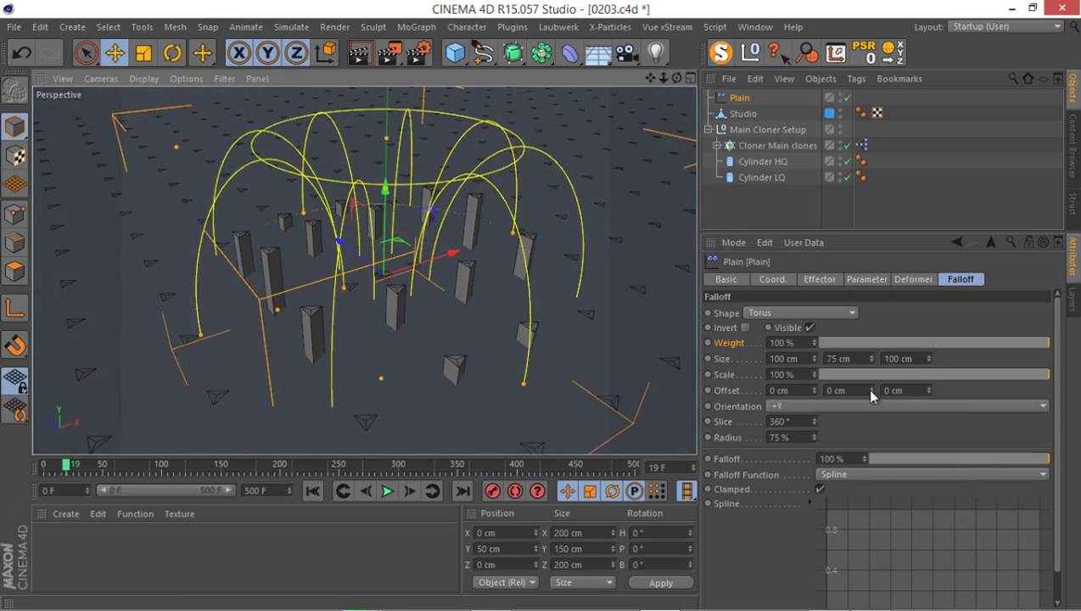
pyautogui.click(768, 279)
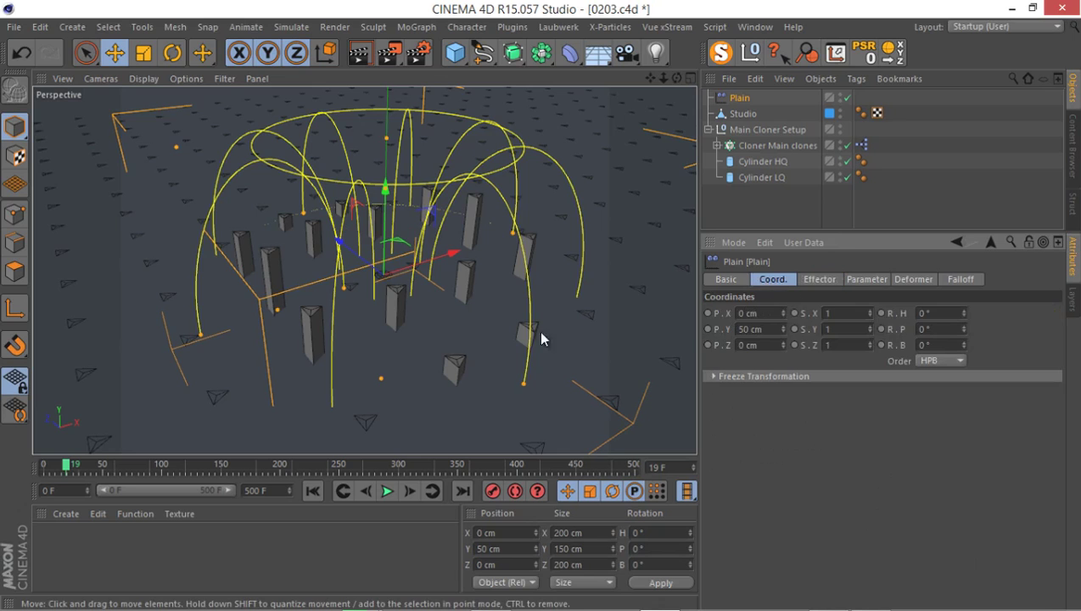
pyautogui.keyDown('alt'); pyautogui.moveTo(538, 330); pyautogui.dragTo(466, 304); pyautogui.keyUp('alt')
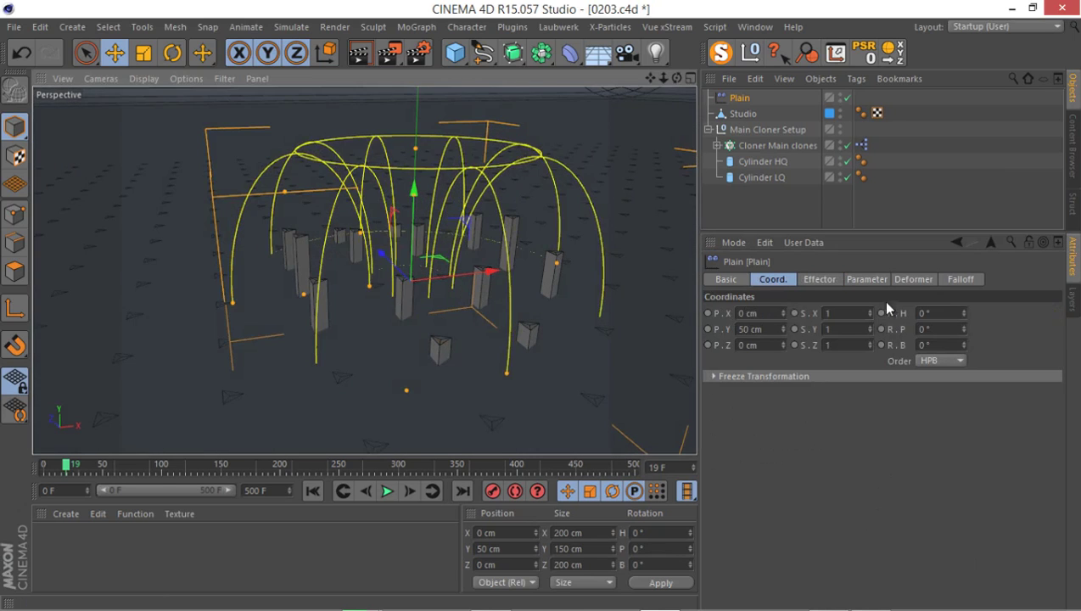
pyautogui.click(866, 279)
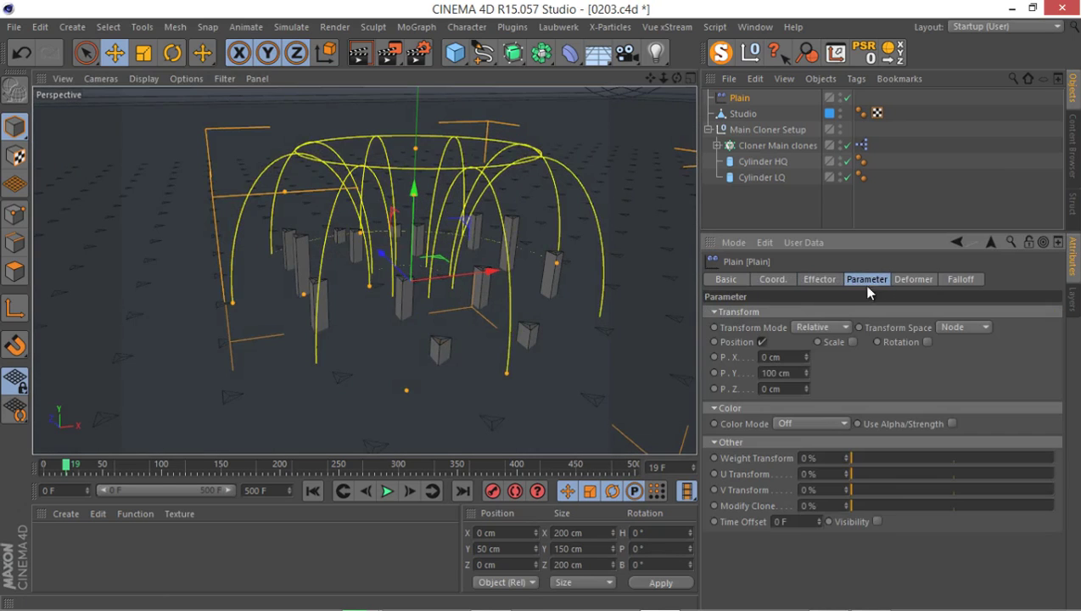
# Step: Raise the perspective viewport's level of detail so that more of the clones are displayed
pyautogui.click(188, 79)
pyautogui.moveTo(199, 100)
pyautogui.click(370, 127)
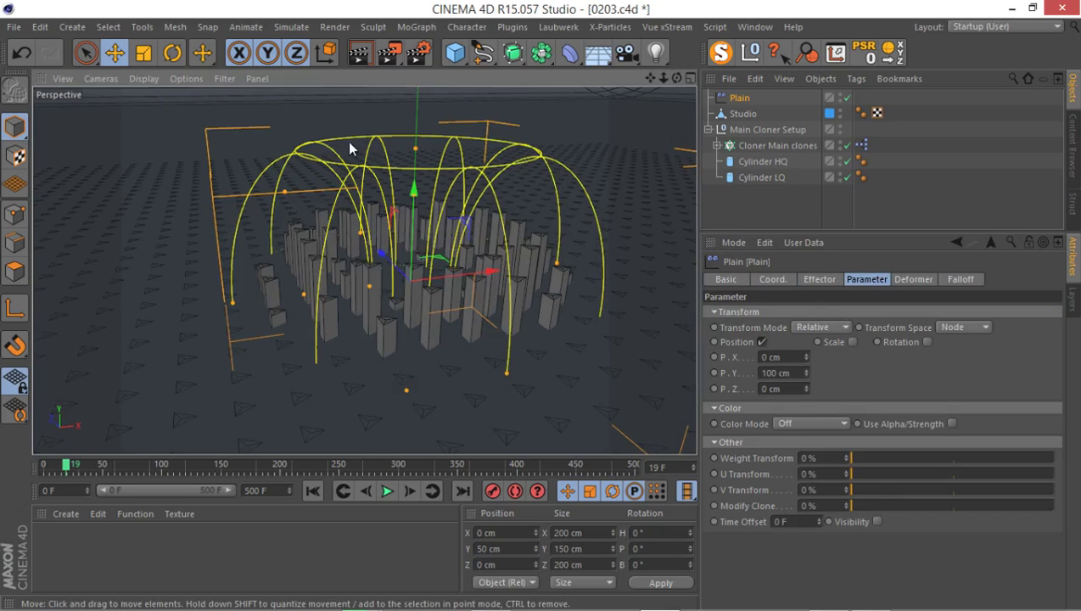
pyautogui.keyDown('alt'); pyautogui.moveTo(348, 237); pyautogui.dragTo(326, 289); pyautogui.keyUp('alt')
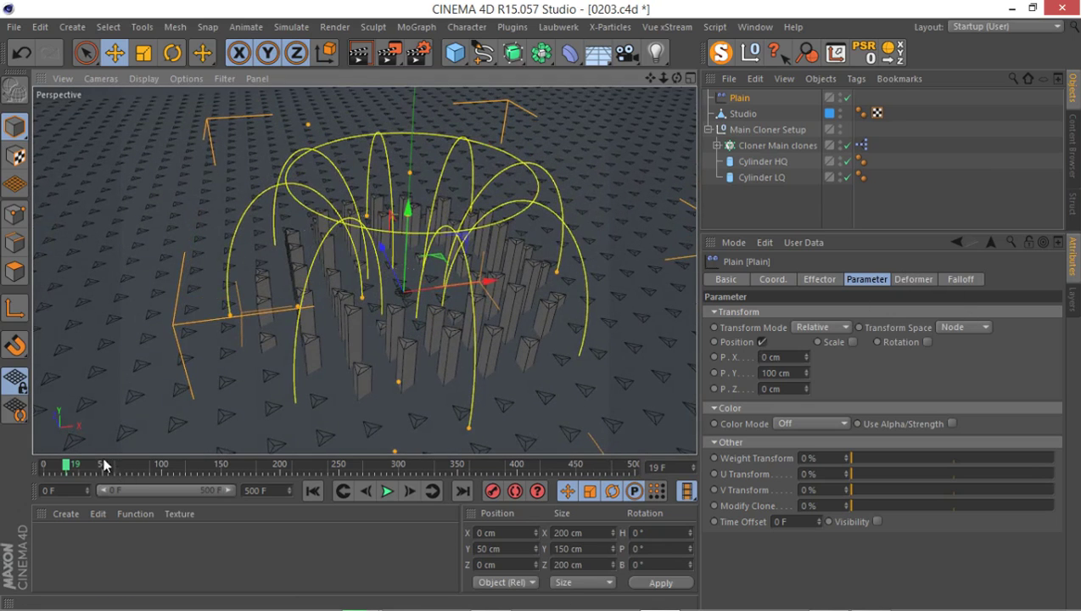
# Step: Return the animation to frame 0 and show the Plain effector's falloff settings
pyautogui.moveTo(68, 466); pyautogui.dragTo(34, 472)
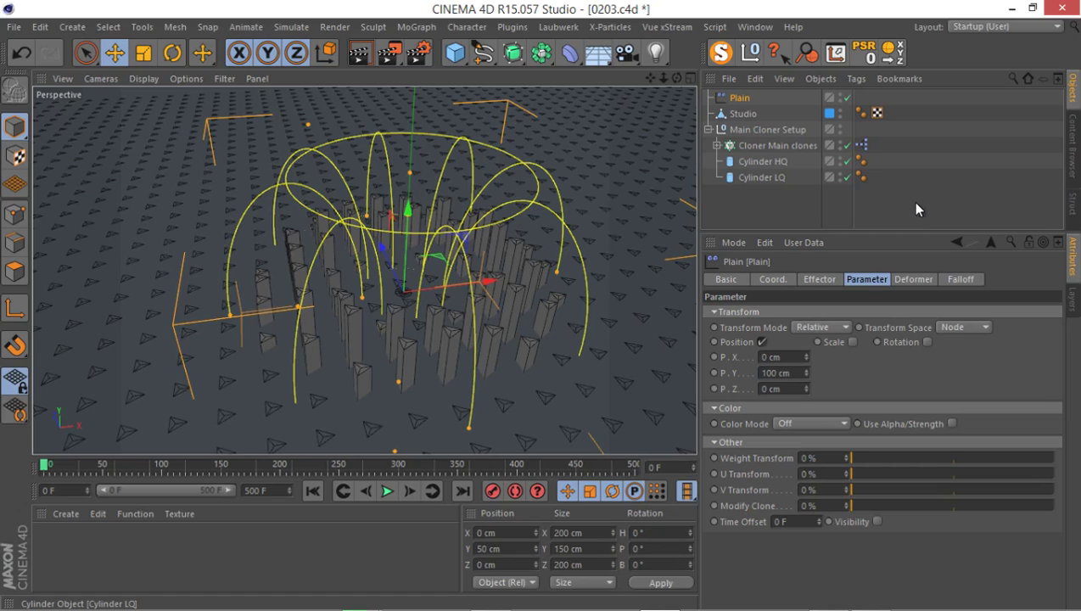
pyautogui.click(954, 280)
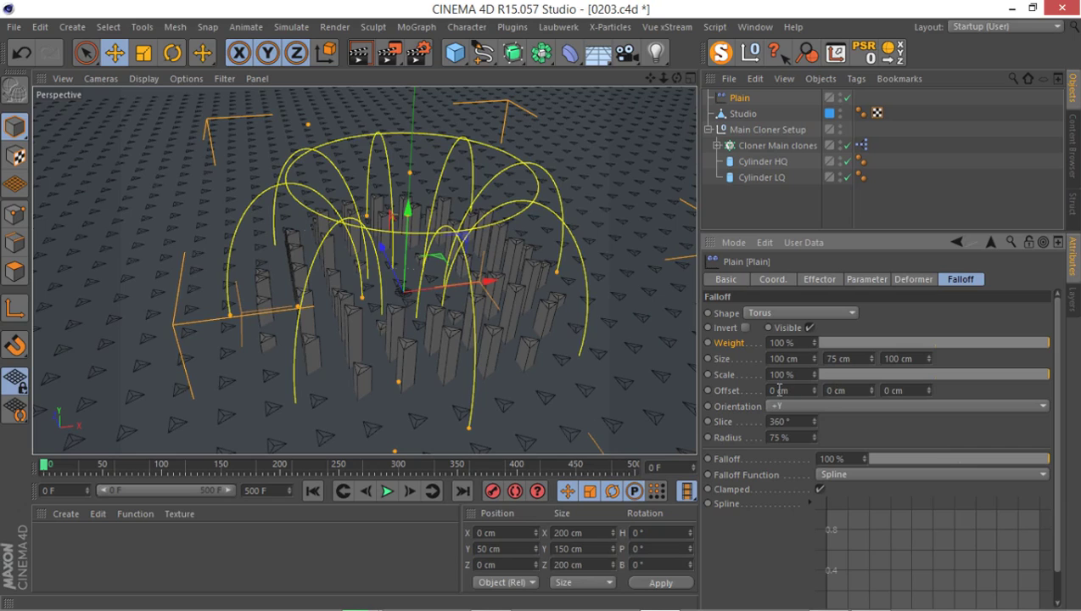
# Step: Try a torus falloff scale of 393% with a radius of 17%, and restore the scale to 100%
pyautogui.moveTo(870, 377); pyautogui.dragTo(1048, 374)
pyautogui.moveTo(810, 370); pyautogui.dragTo(809, 368)
pyautogui.scroll(-5, 307, 272)
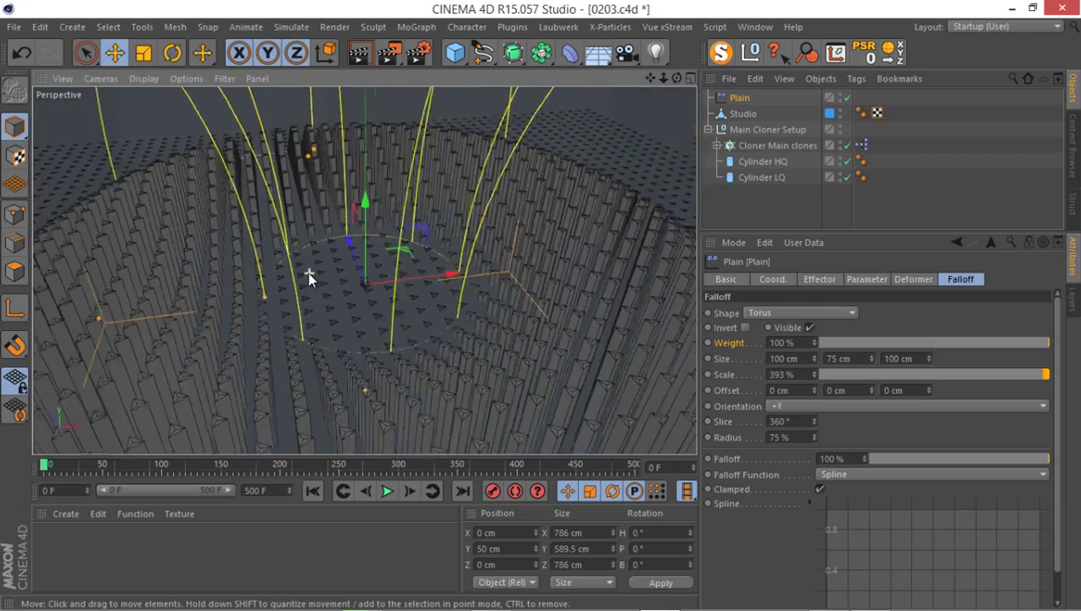
pyautogui.keyDown('alt'); pyautogui.moveTo(309, 277); pyautogui.dragTo(462, 371); pyautogui.keyUp('alt')
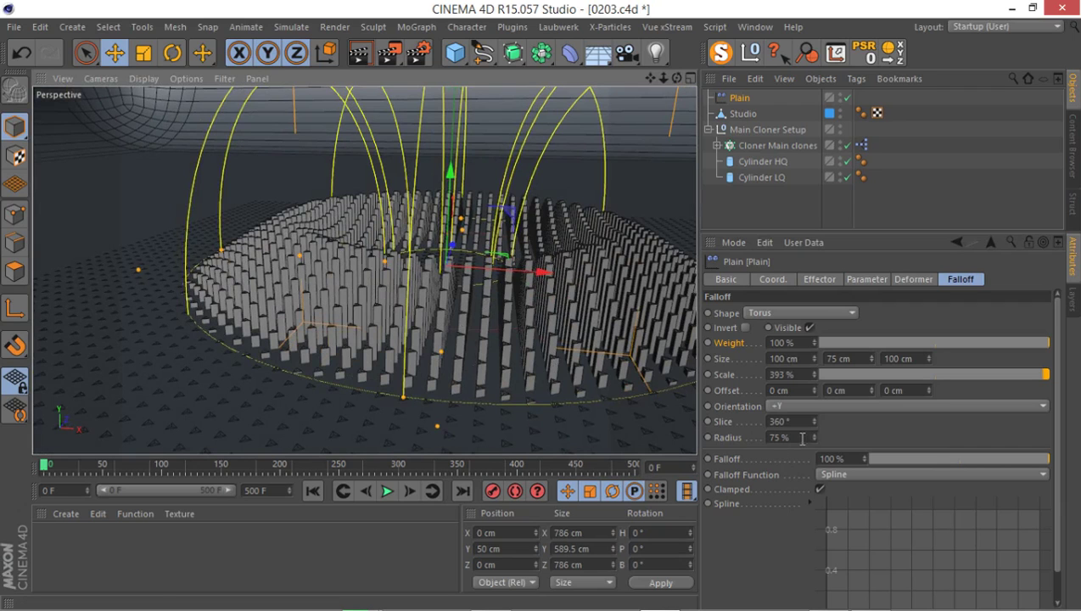
pyautogui.moveTo(811, 434)
pyautogui.mouseDown()
pyautogui.moveTo(815, 447)
pyautogui.moveTo(813, 423)
pyautogui.moveTo(810, 446)
pyautogui.moveTo(815, 433)
pyautogui.mouseUp()
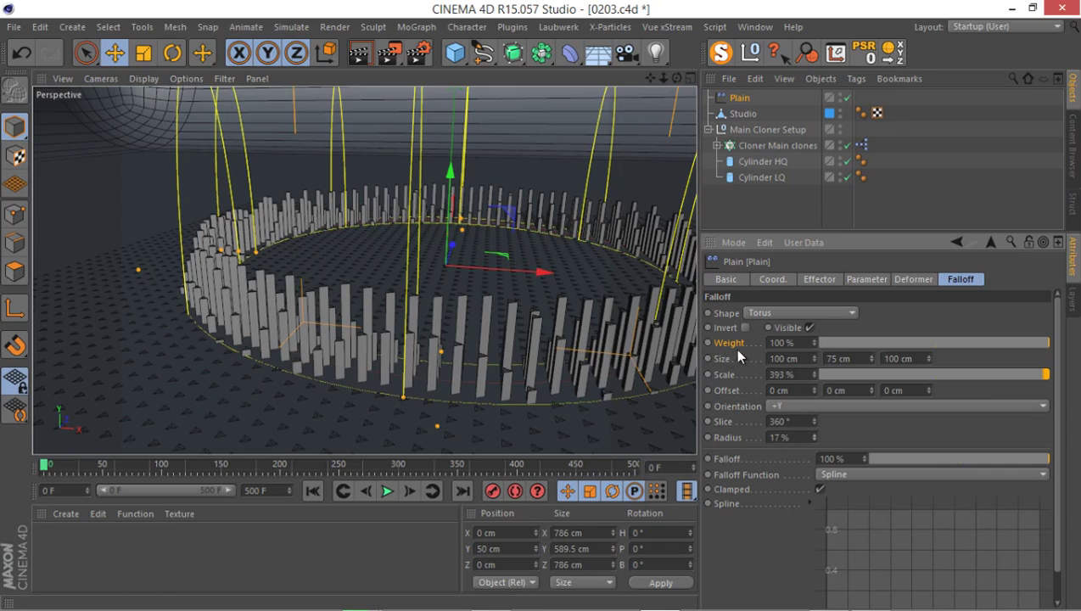
pyautogui.click(783, 375)
pyautogui.write('100')
pyautogui.press('Return')
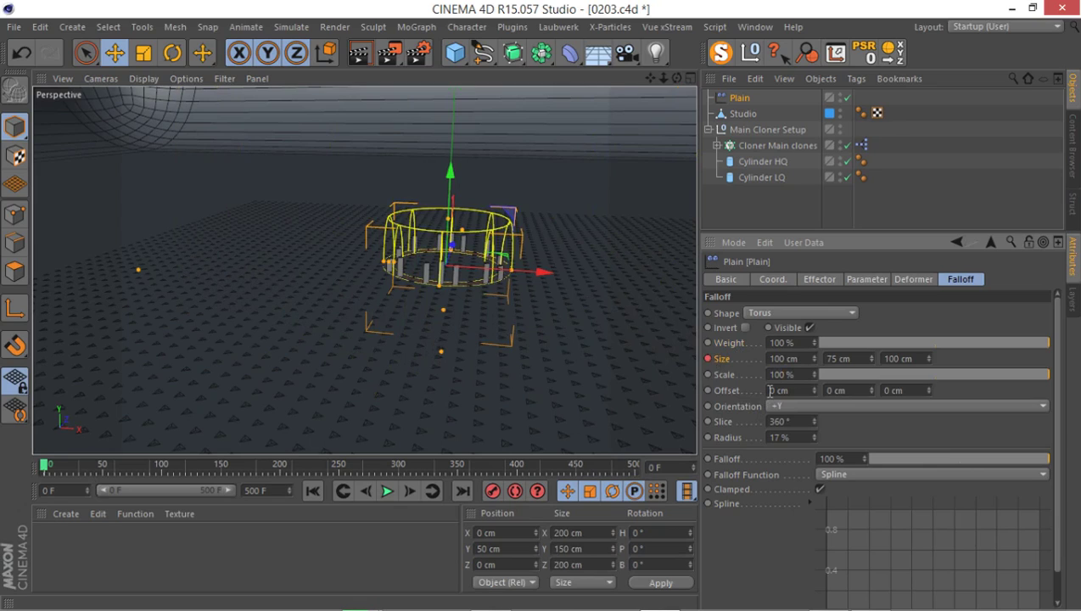
# Step: Set the torus falloff's radius to 50% and keyframe it at frame 0
pyautogui.doubleClick(789, 436)
pyautogui.write('50')
pyautogui.press('Return')
pyautogui.keyDown('alt'); pyautogui.moveTo(435, 269); pyautogui.dragTo(475, 322); pyautogui.keyUp('alt')
pyautogui.scroll(6, 509, 263)
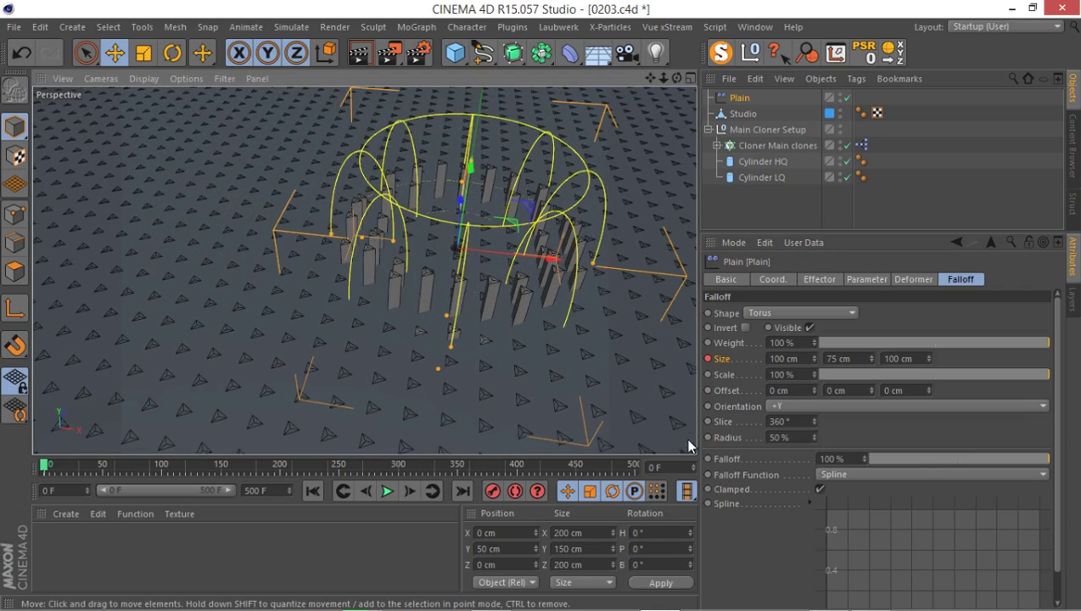
pyautogui.keyDown('ctrl'); pyautogui.click(708, 437); pyautogui.keyUp('ctrl')
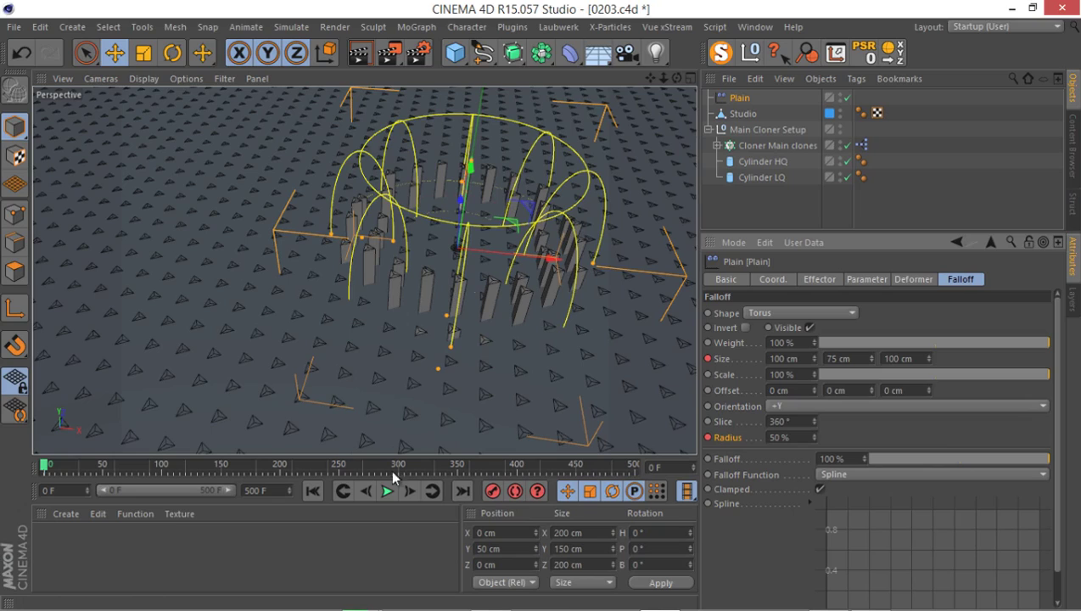
# Step: Go to frame 80, set the torus falloff's radius to 25% and keyframe it
pyautogui.click(664, 471)
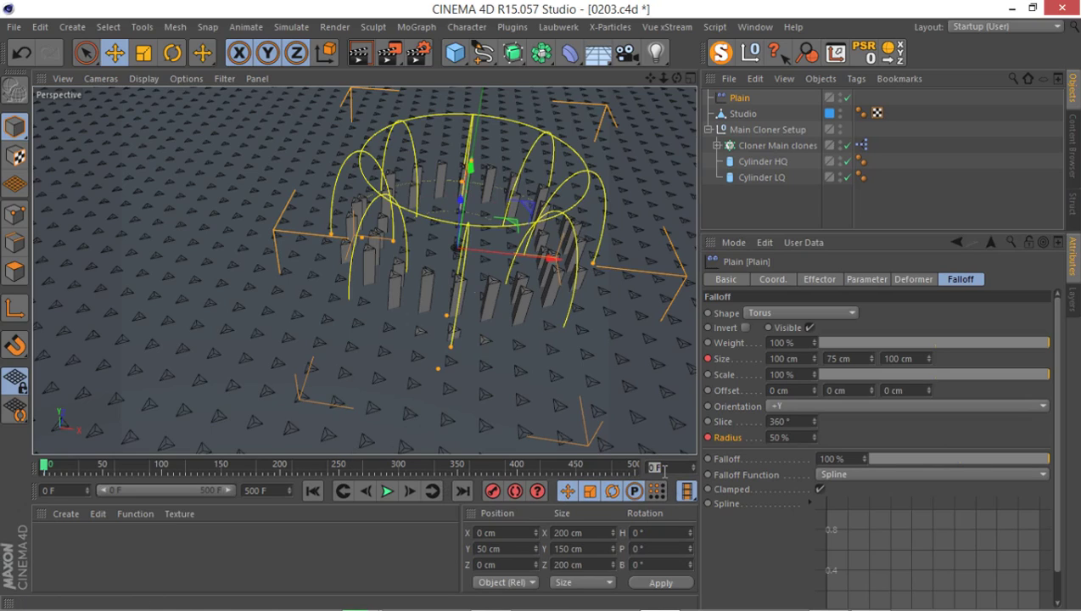
pyautogui.write('1')
pyautogui.write('0')
pyautogui.press('Return')
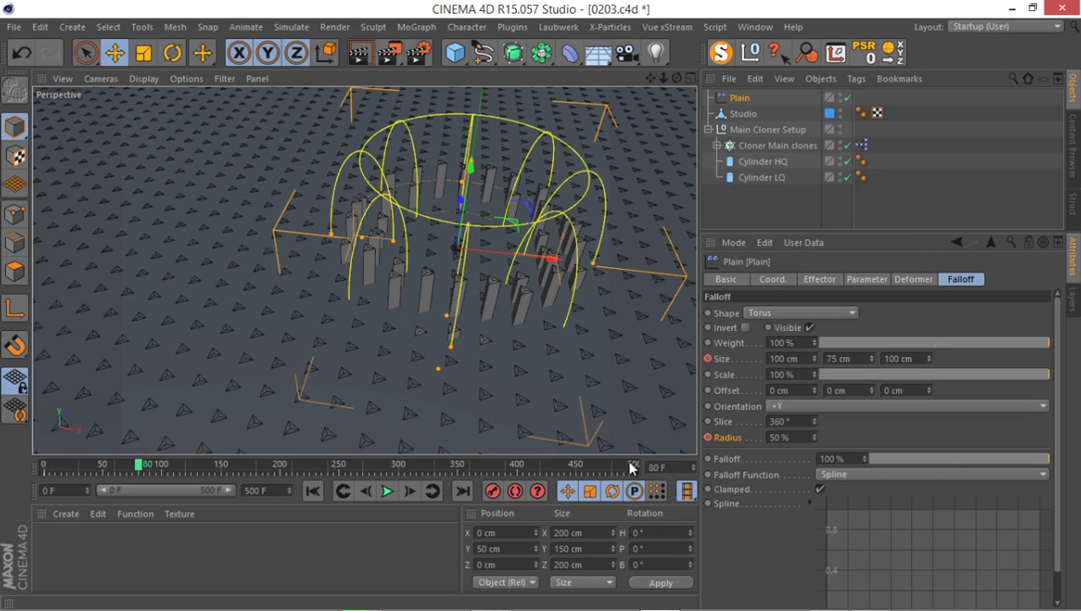
pyautogui.keyDown('alt'); pyautogui.moveTo(416, 323); pyautogui.dragTo(298, 369, button='right'); pyautogui.keyUp('alt')
pyautogui.keyDown('alt'); pyautogui.moveTo(299, 369); pyautogui.dragTo(699, 372); pyautogui.keyUp('alt')
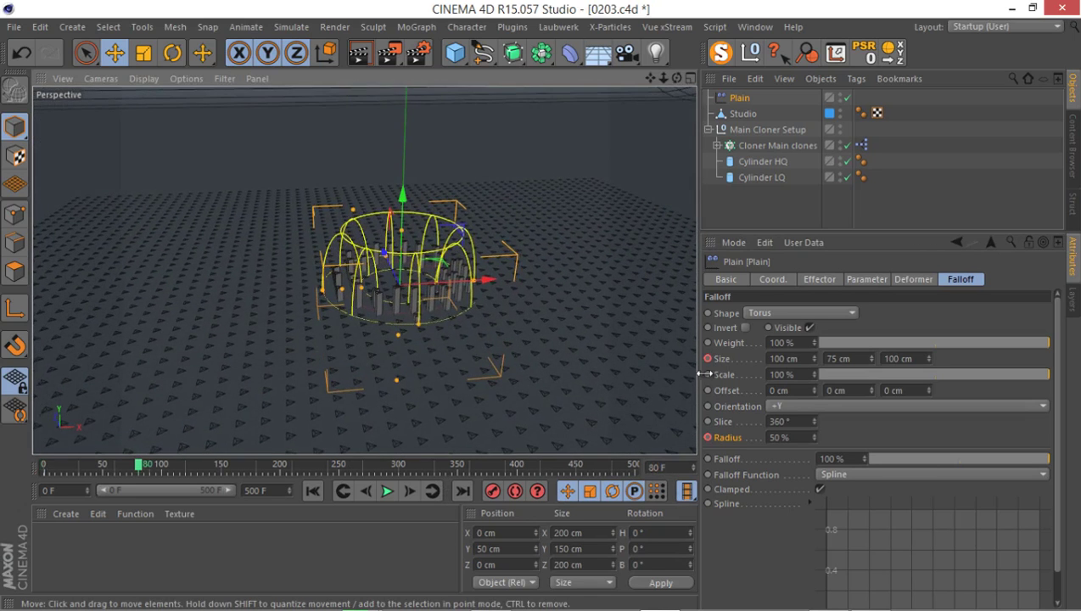
pyautogui.click(810, 436)
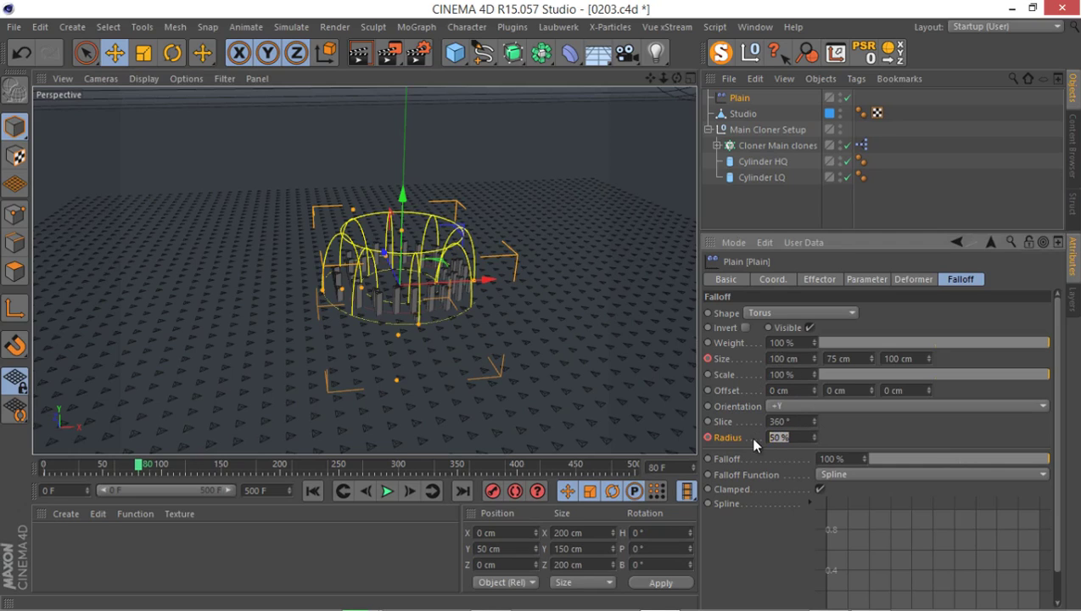
pyautogui.write('20')
pyautogui.press('Return')
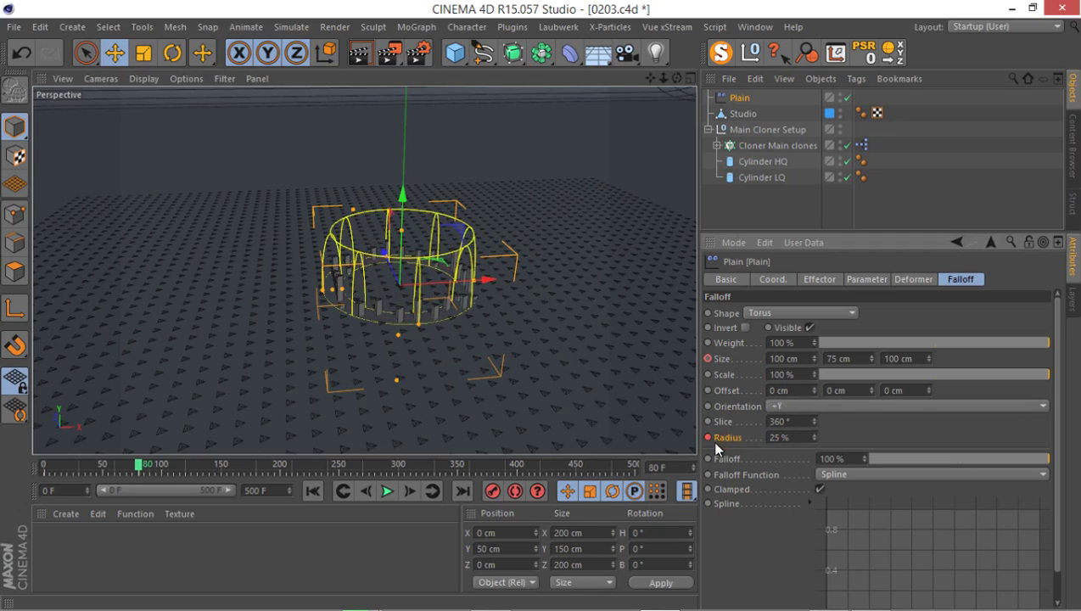
# Step: Set the torus falloff's scale to 1200% and keyframe it at frame 80
pyautogui.click(790, 374)
pyautogui.write('1200')
pyautogui.press('Return')
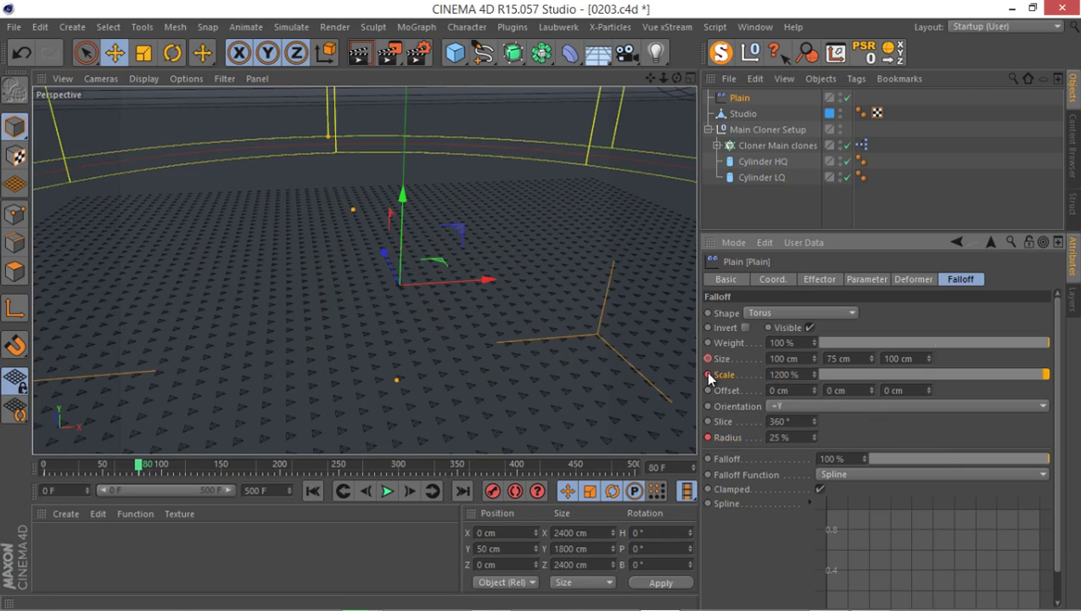
pyautogui.scroll(-3, 474, 302)
pyautogui.scroll(2, 474, 302)
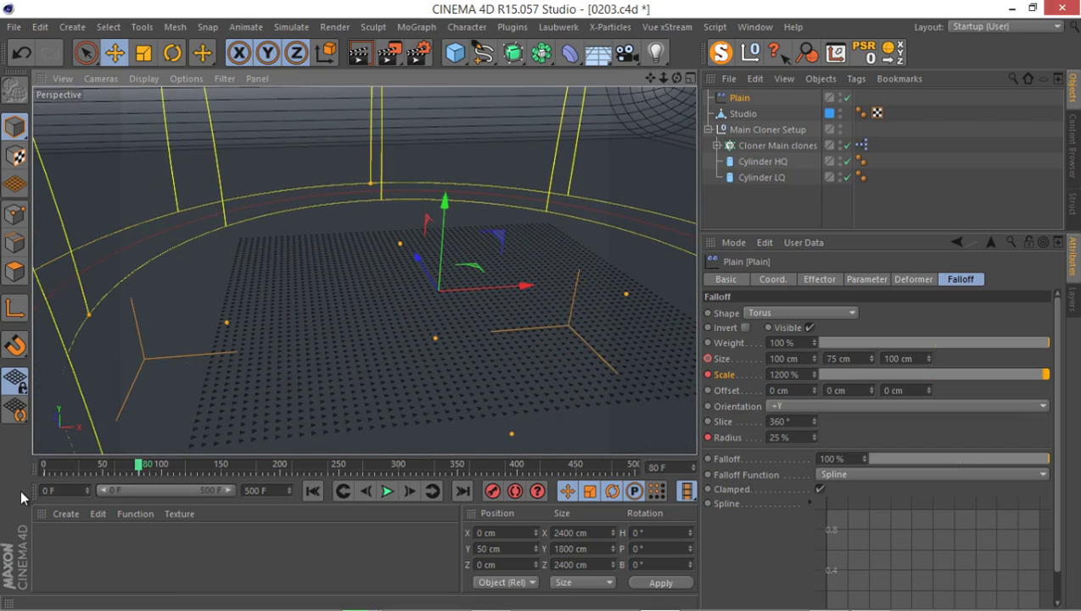
# Step: At frame 0, remove the falloff's Size keyframe, set the scale to 100% and keyframe it
pyautogui.moveTo(86, 465); pyautogui.dragTo(5, 475)
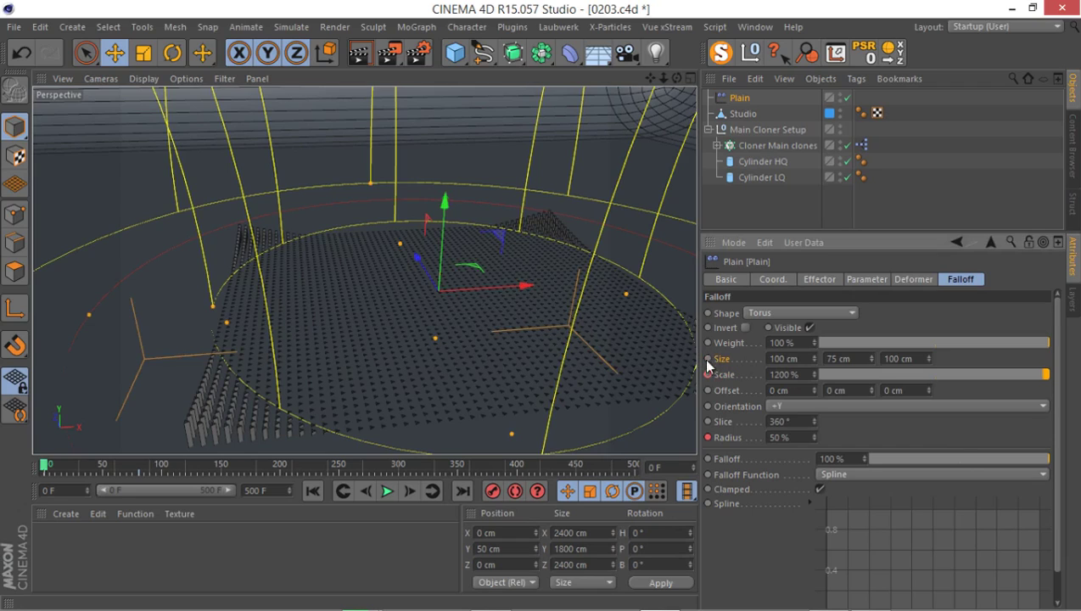
pyautogui.keyDown('ctrl'); pyautogui.click(707, 374); pyautogui.keyUp('ctrl')
pyautogui.doubleClick(783, 374)
pyautogui.write('100')
pyautogui.press('Return')
pyautogui.keyDown('ctrl'); pyautogui.click(706, 374); pyautogui.keyUp('ctrl')
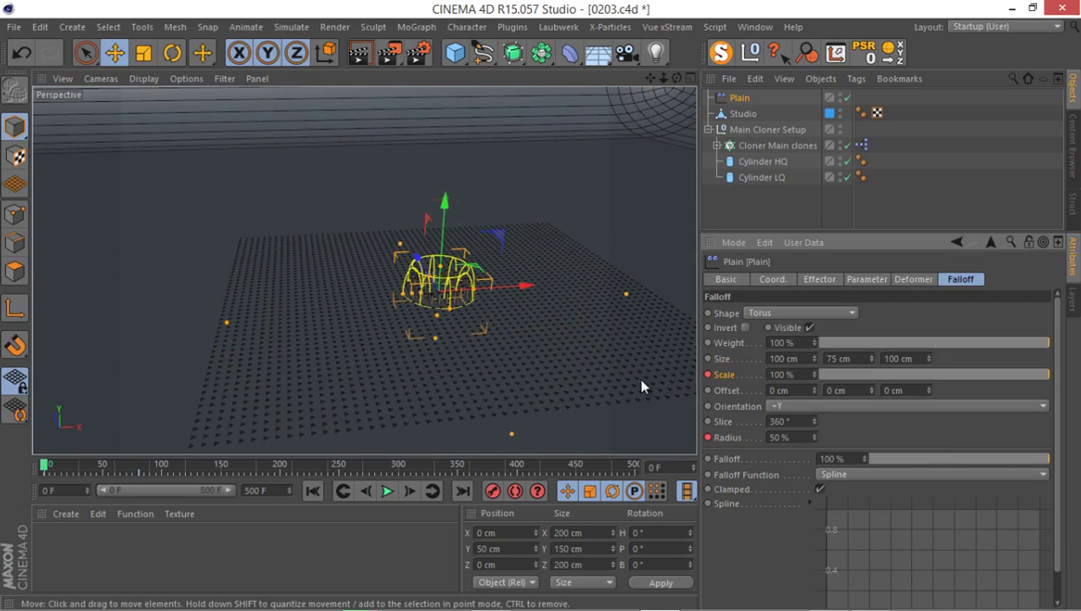
# Step: Scrub the animation to frame 38 and examine how the torus falloff expands across the clones
pyautogui.moveTo(70, 464)
pyautogui.mouseDown()
pyautogui.moveTo(96, 472)
pyautogui.moveTo(56, 473)
pyautogui.moveTo(106, 472)
pyautogui.moveTo(59, 477)
pyautogui.moveTo(112, 473)
pyautogui.moveTo(56, 463)
pyautogui.moveTo(93, 452)
pyautogui.moveTo(101, 459)
pyautogui.moveTo(46, 453)
pyautogui.moveTo(88, 462)
pyautogui.mouseUp()
pyautogui.keyDown('alt'); pyautogui.moveTo(475, 347); pyautogui.dragTo(442, 342); pyautogui.keyUp('alt')
pyautogui.keyDown('alt'); pyautogui.moveTo(446, 249); pyautogui.dragTo(589, 272); pyautogui.keyUp('alt')
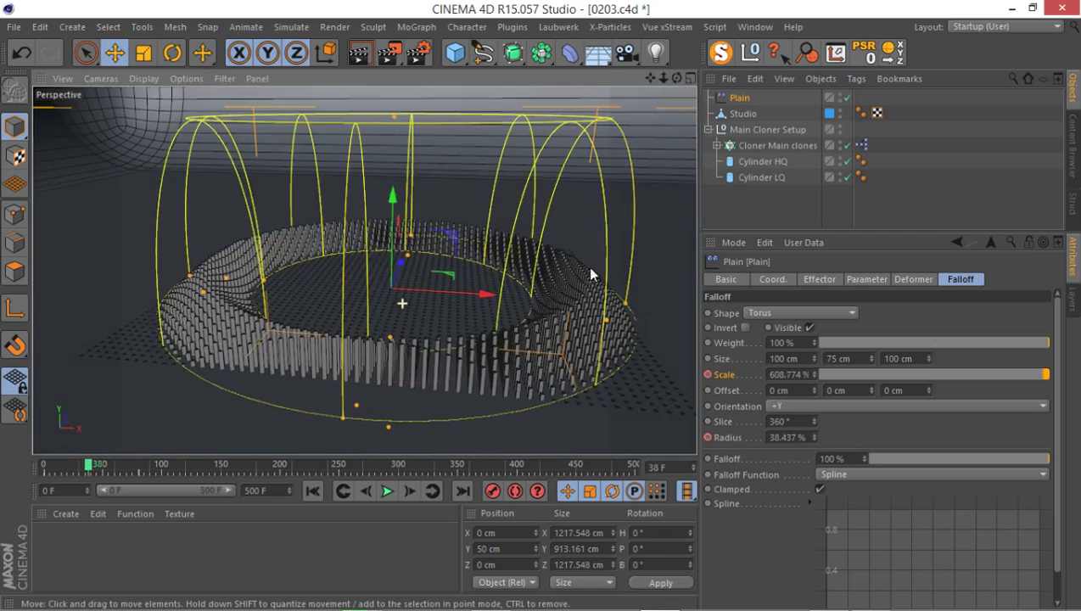
# Step: Move the Plain effector to the end of the object list and rename it Plain Torus 01
pyautogui.moveTo(738, 99); pyautogui.dragTo(736, 194)
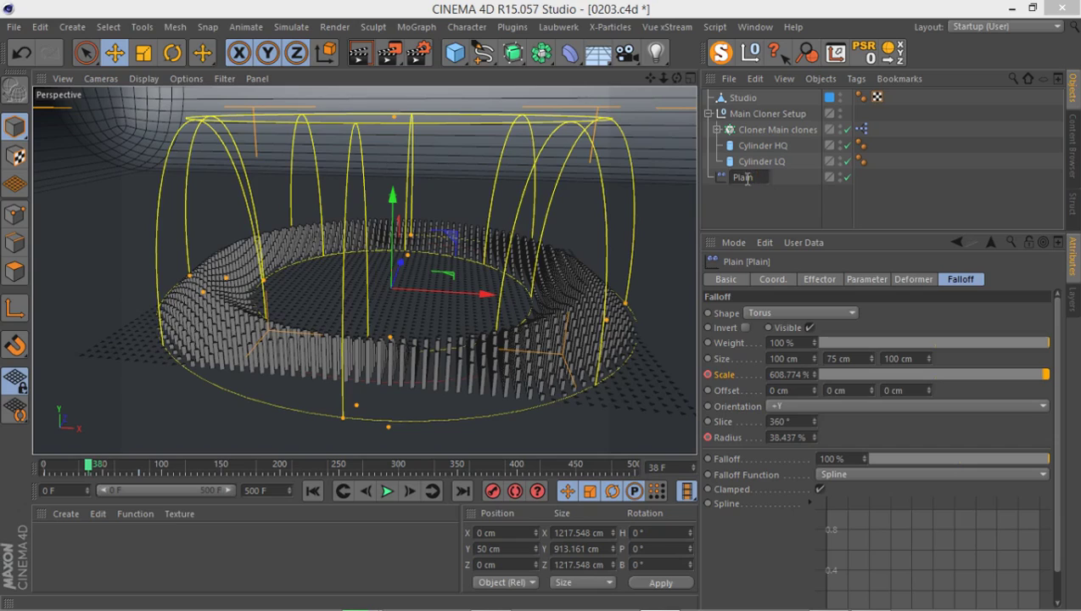
pyautogui.click(738, 180)
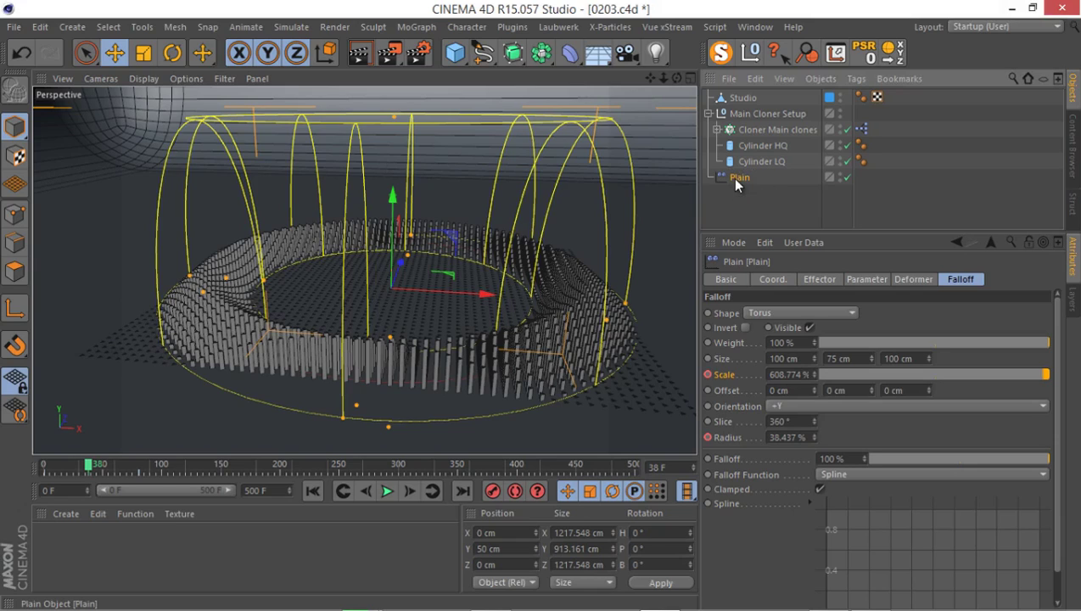
pyautogui.doubleClick(736, 178)
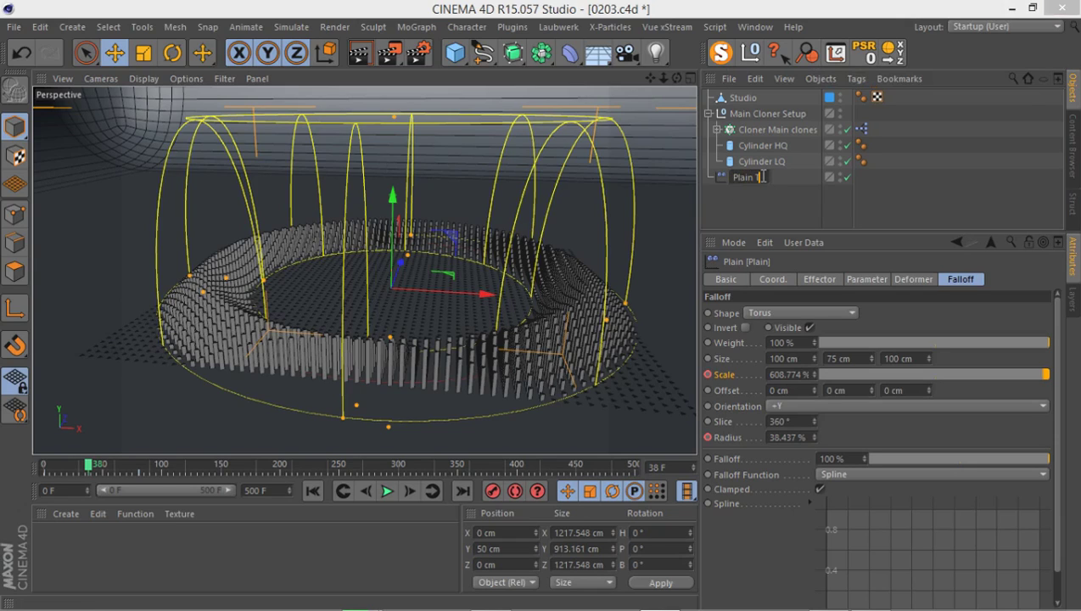
pyautogui.write('Torus 01')
pyautogui.press('Return')
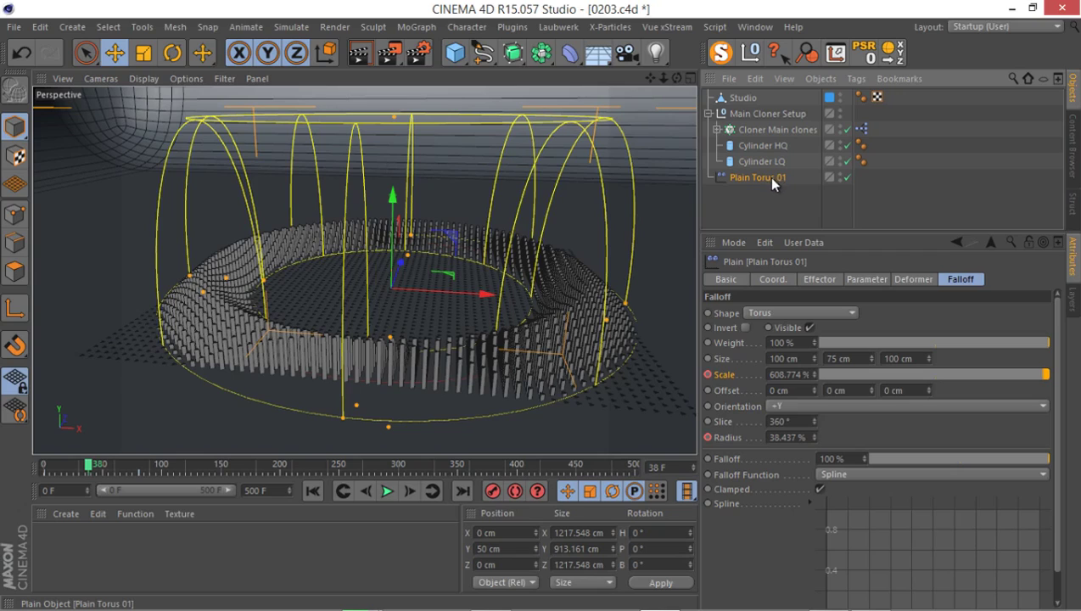
# Step: Duplicate the Plain Torus 01 effector and name the copy Plain Torus 02
pyautogui.keyDown('ctrl'); pyautogui.moveTo(770, 197); pyautogui.dragTo(781, 193); pyautogui.keyUp('ctrl')
pyautogui.doubleClick(760, 193)
pyautogui.write('02')
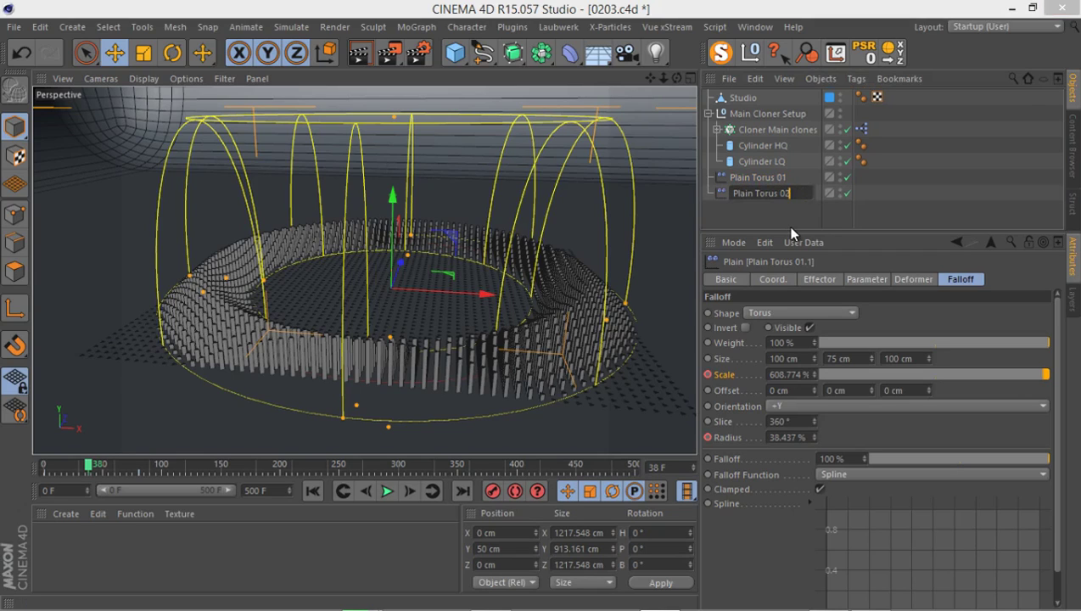
pyautogui.press('Return')
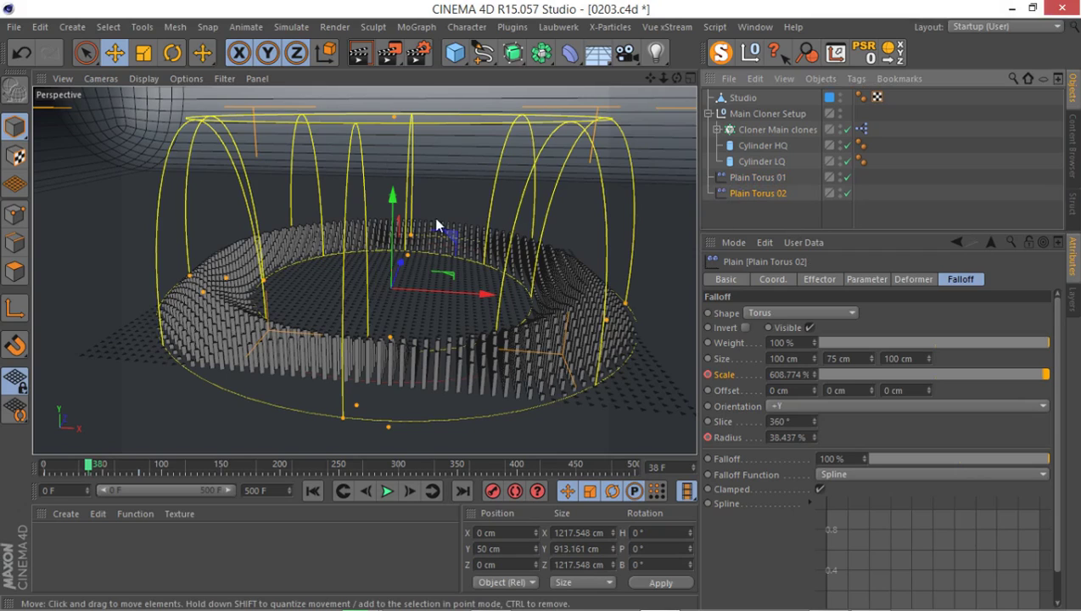
# Step: Show the animation tracks of Plain Torus 02 in the Timeline window, and move it clear of the object list
pyautogui.rightClick(754, 195)
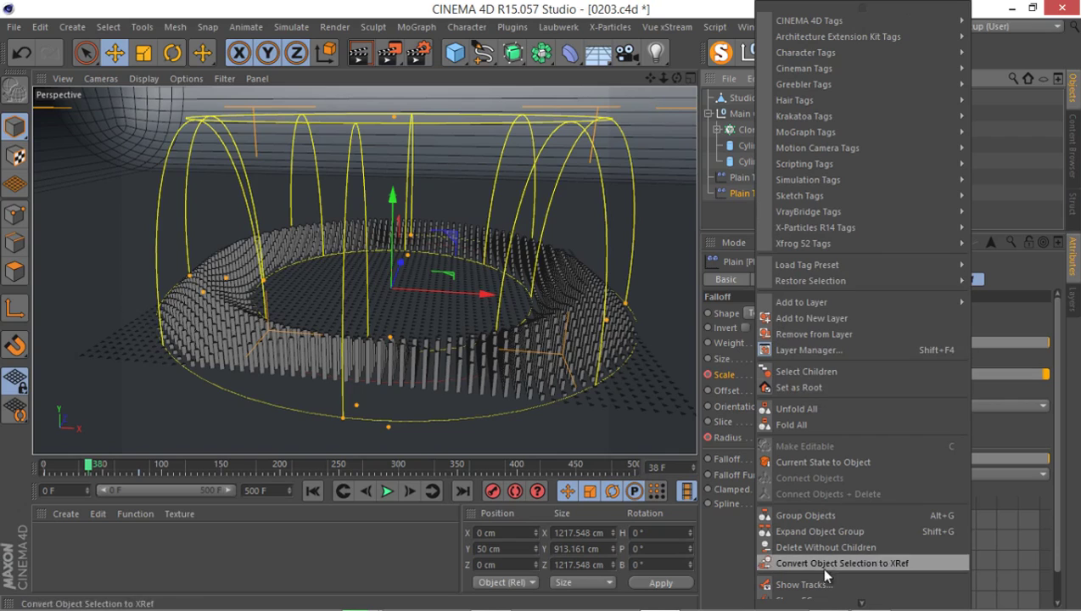
pyautogui.scroll(-3, 827, 585)
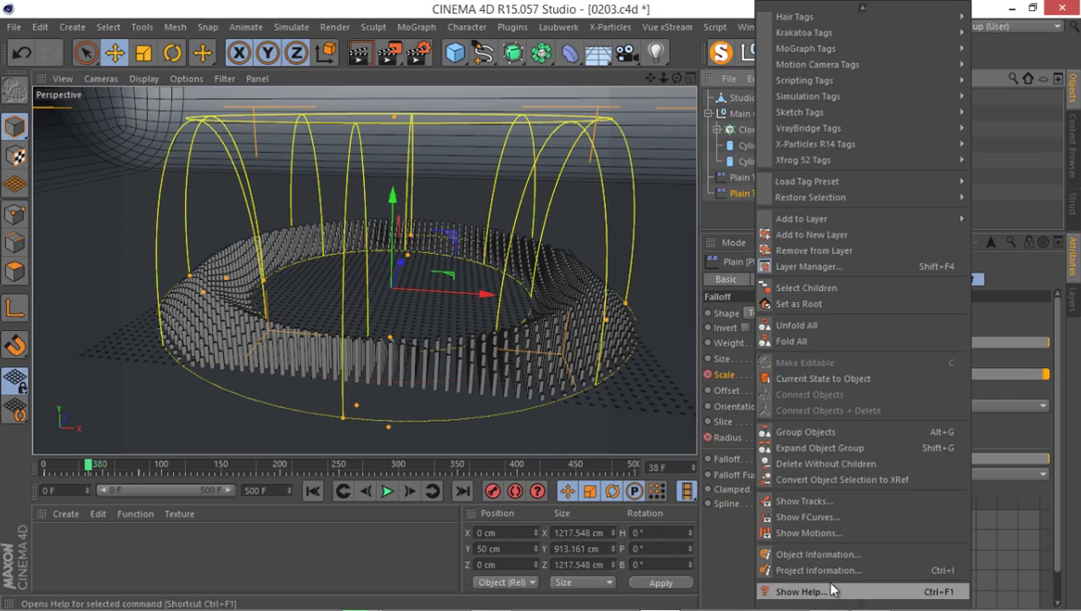
pyautogui.click(851, 501)
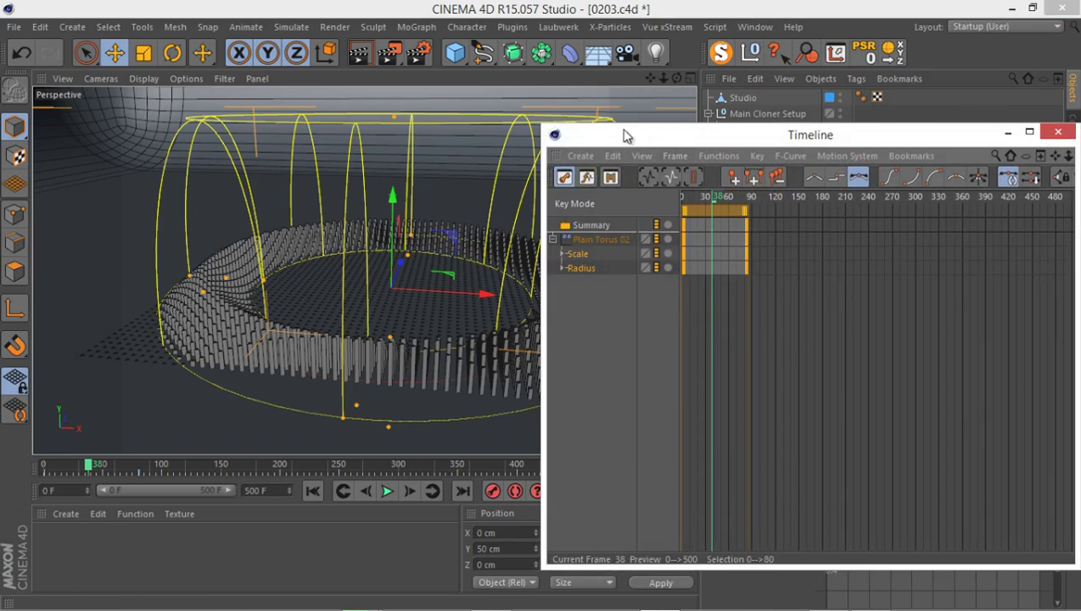
pyautogui.moveTo(623, 136); pyautogui.dragTo(150, 379)
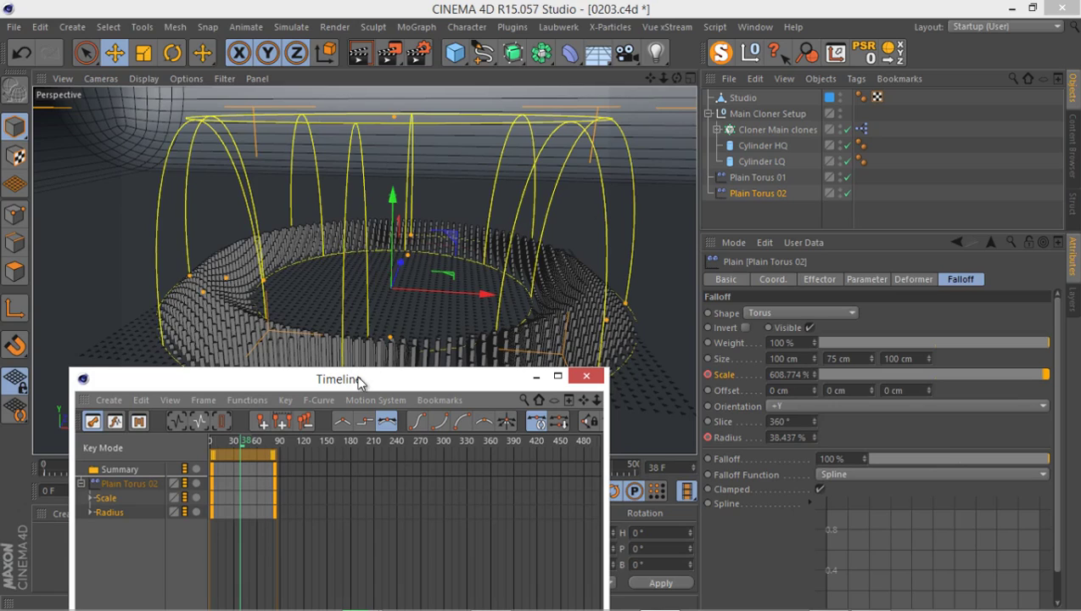
pyautogui.moveTo(362, 379); pyautogui.dragTo(439, 288)
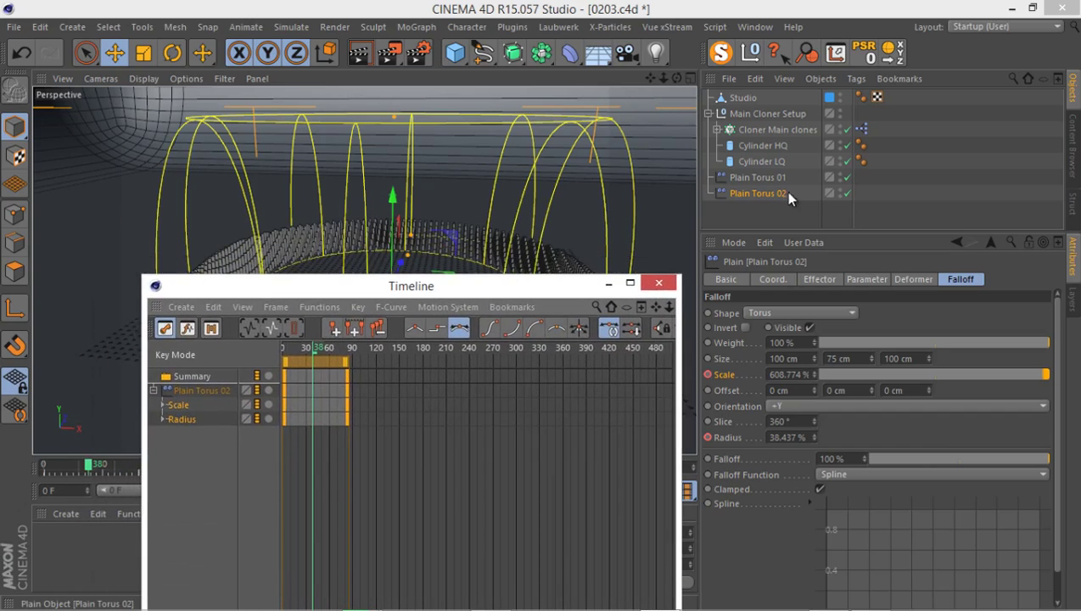
# Step: Add Plain Torus 01 to the Timeline below the Plain Torus 02 tracks
pyautogui.click(723, 178)
pyautogui.moveTo(163, 433); pyautogui.dragTo(162, 439)
pyautogui.click(163, 432)
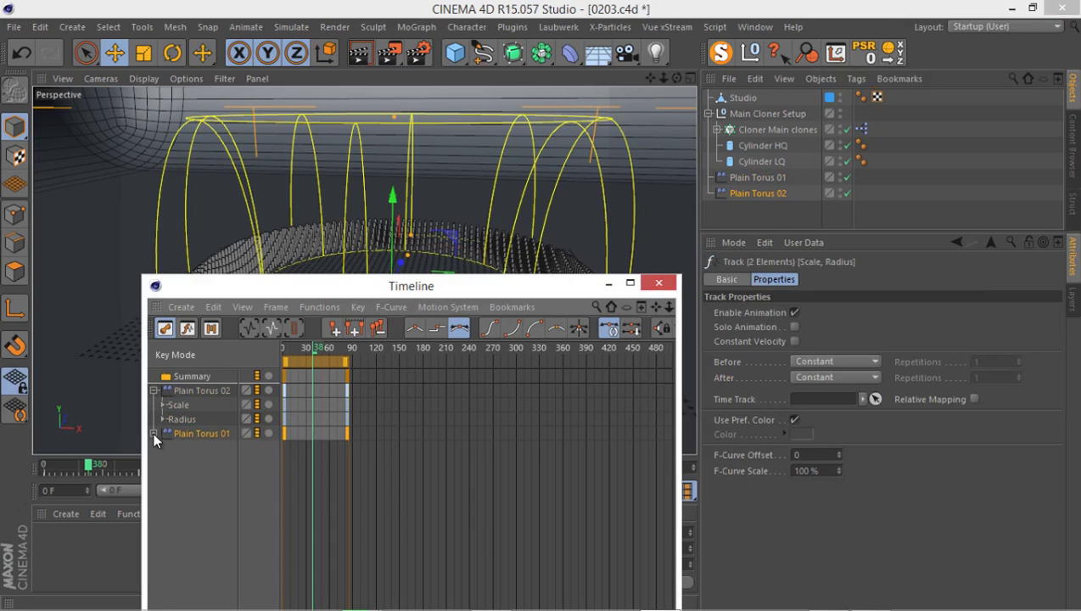
pyautogui.click(154, 432)
pyautogui.click(153, 433)
# Step: Shift all scale and radius keys of Plain Torus 02 in the Timeline so they start at about frame 18
pyautogui.moveTo(329, 276); pyautogui.dragTo(328, 136)
pyautogui.press('h')
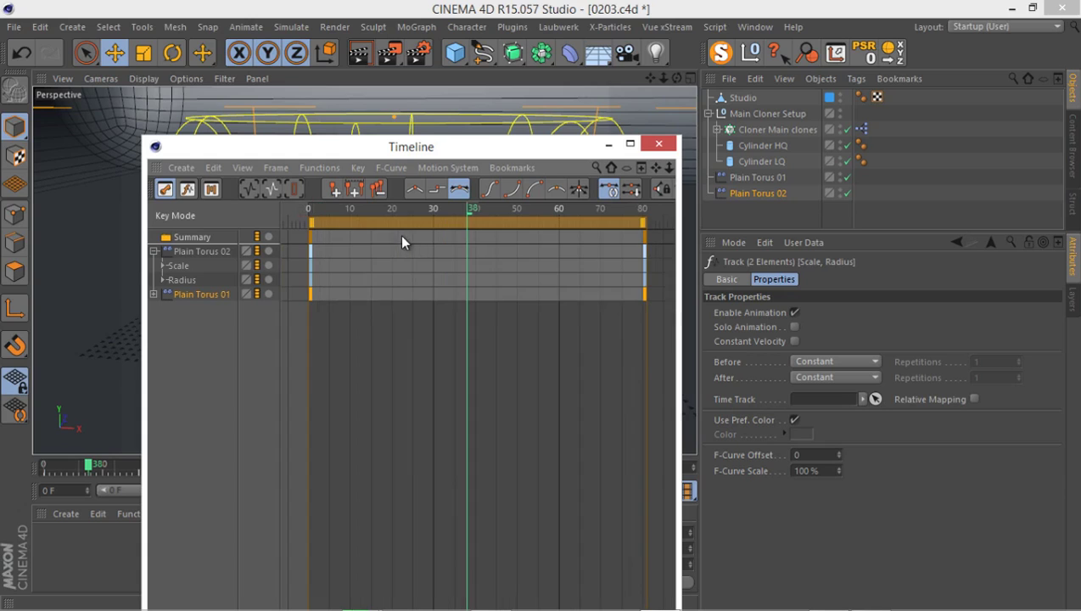
pyautogui.scroll(-4, 538, 307)
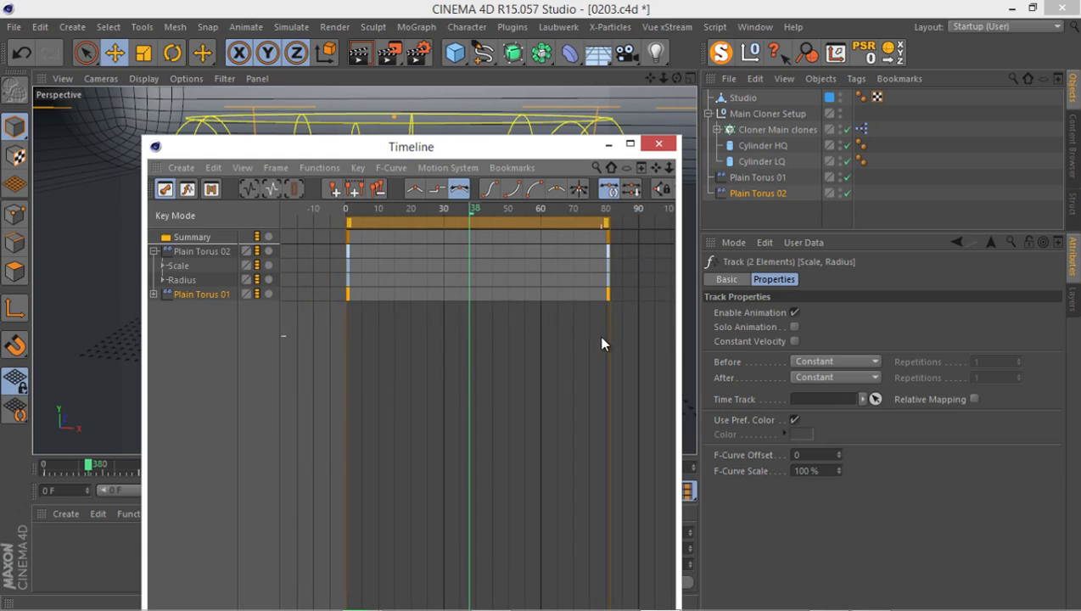
pyautogui.scroll(-2, 534, 310)
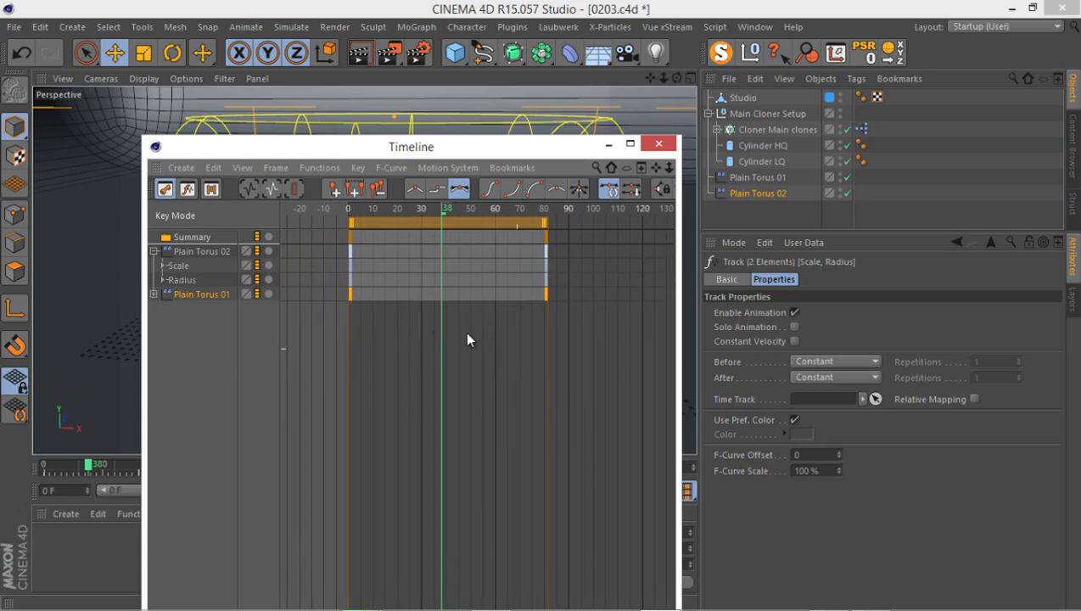
pyautogui.click(194, 254)
pyautogui.moveTo(389, 221); pyautogui.dragTo(404, 221)
pyautogui.moveTo(445, 151); pyautogui.dragTo(829, 208)
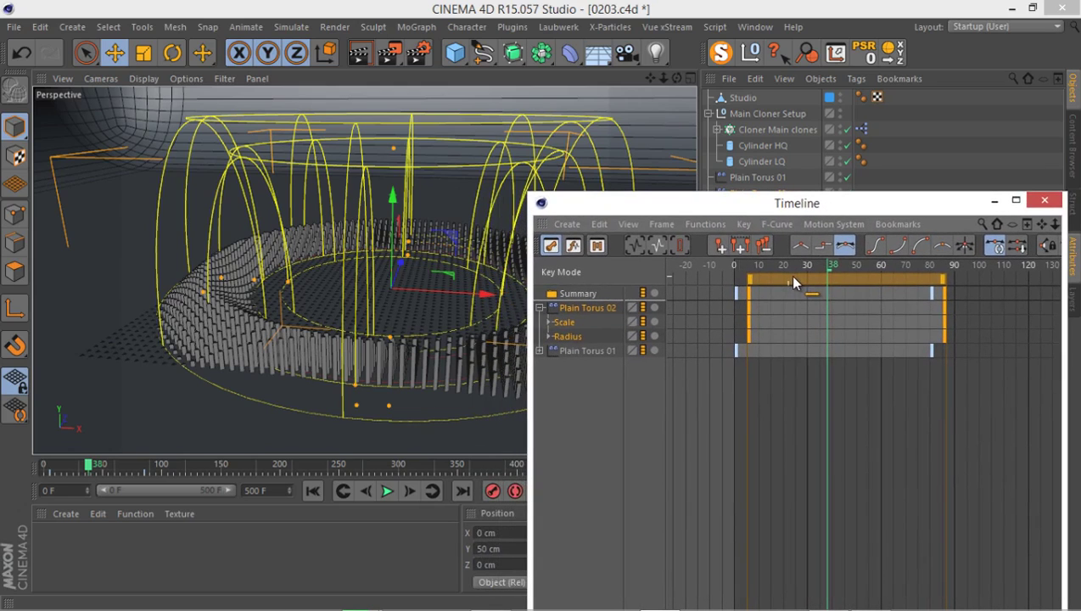
pyautogui.moveTo(790, 279); pyautogui.dragTo(819, 276)
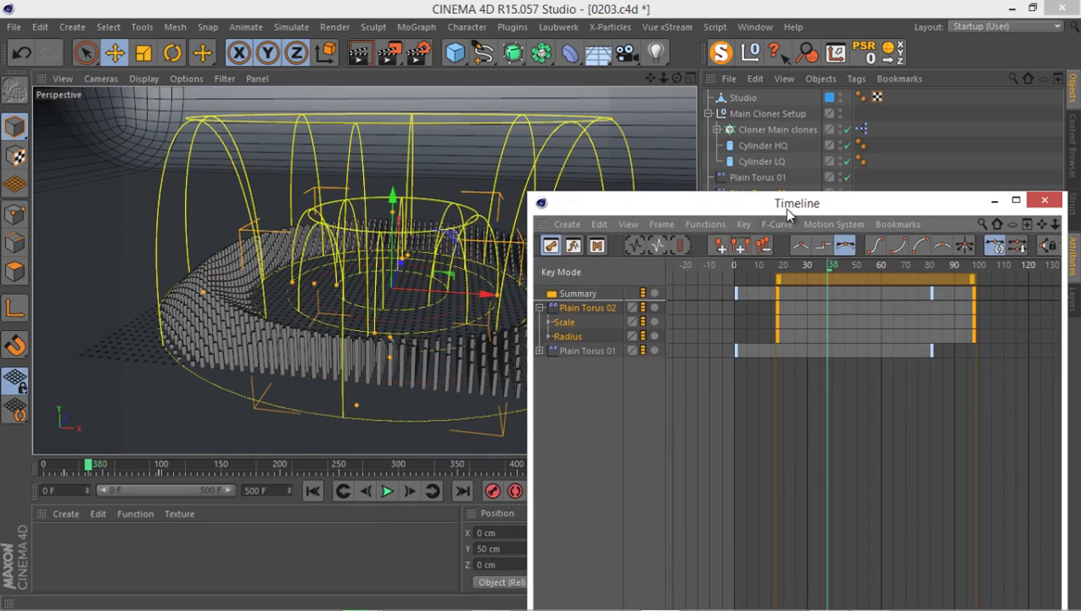
# Step: Add Plain Torus 02 to the effectors of the Cloner Main clones, below Plain Torus 01
pyautogui.moveTo(783, 208); pyautogui.dragTo(225, 334)
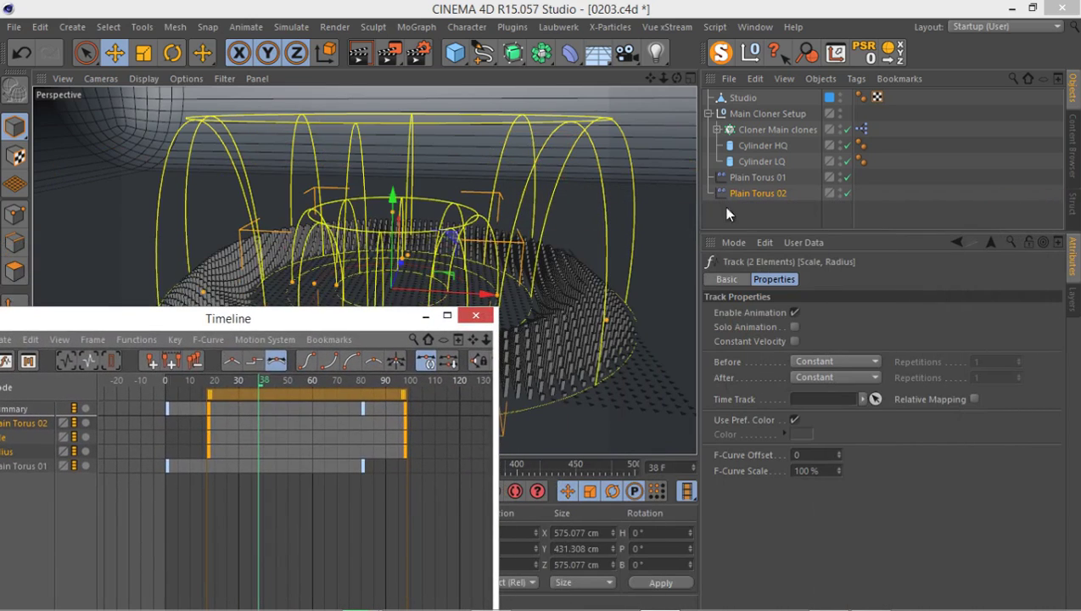
pyautogui.click(769, 194)
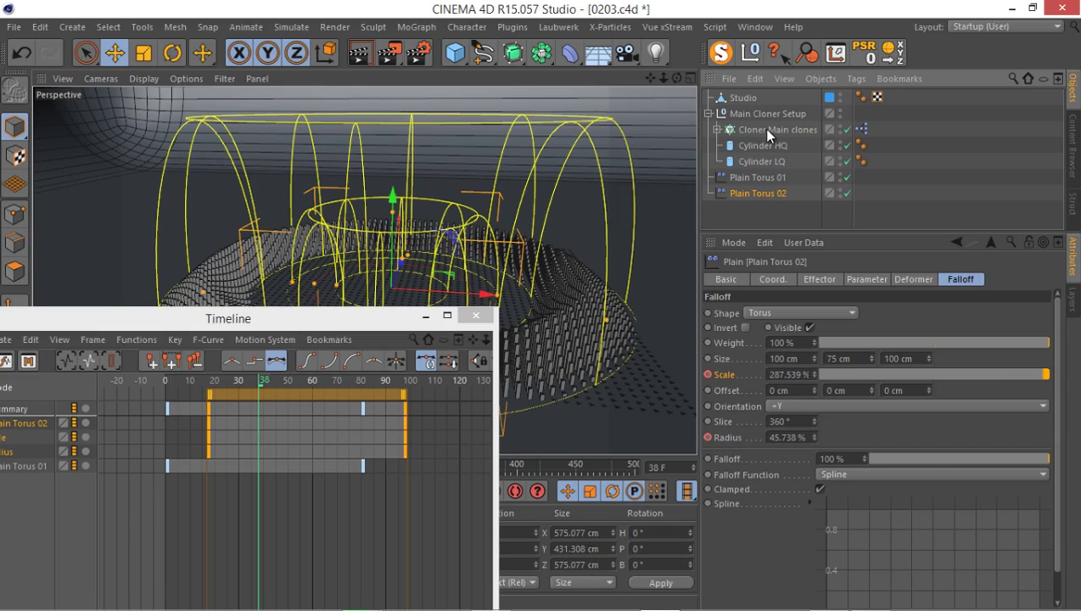
pyautogui.click(767, 130)
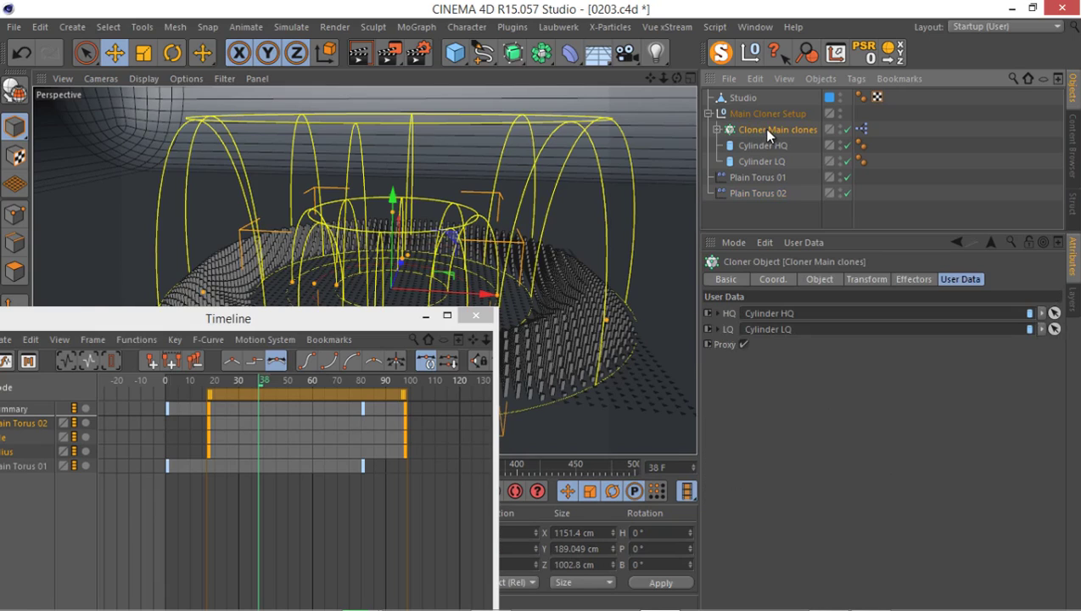
pyautogui.click(905, 276)
pyautogui.moveTo(766, 194); pyautogui.dragTo(799, 346)
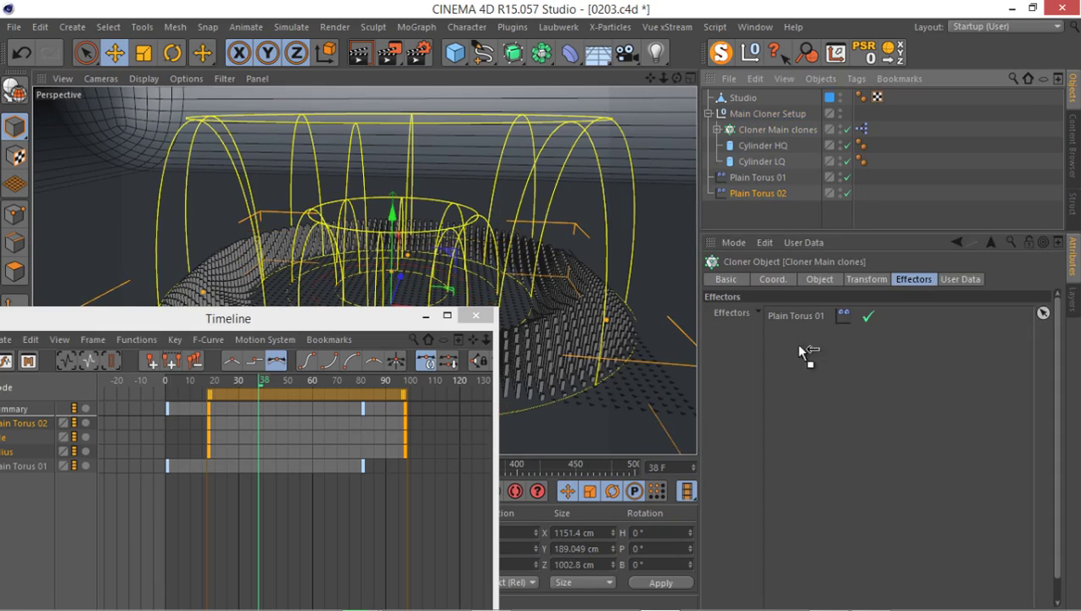
pyautogui.moveTo(807, 396); pyautogui.dragTo(807, 397)
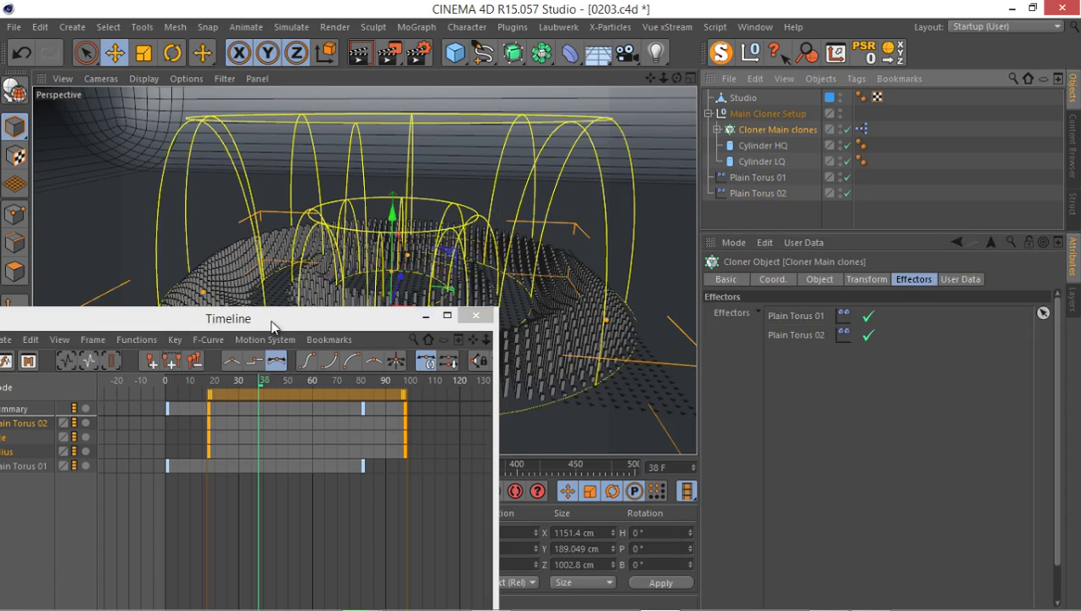
# Step: Shift the scale and radius keys of Plain Torus 02 to start at about frame 10, and close the Timeline window
pyautogui.moveTo(269, 320); pyautogui.dragTo(874, 169)
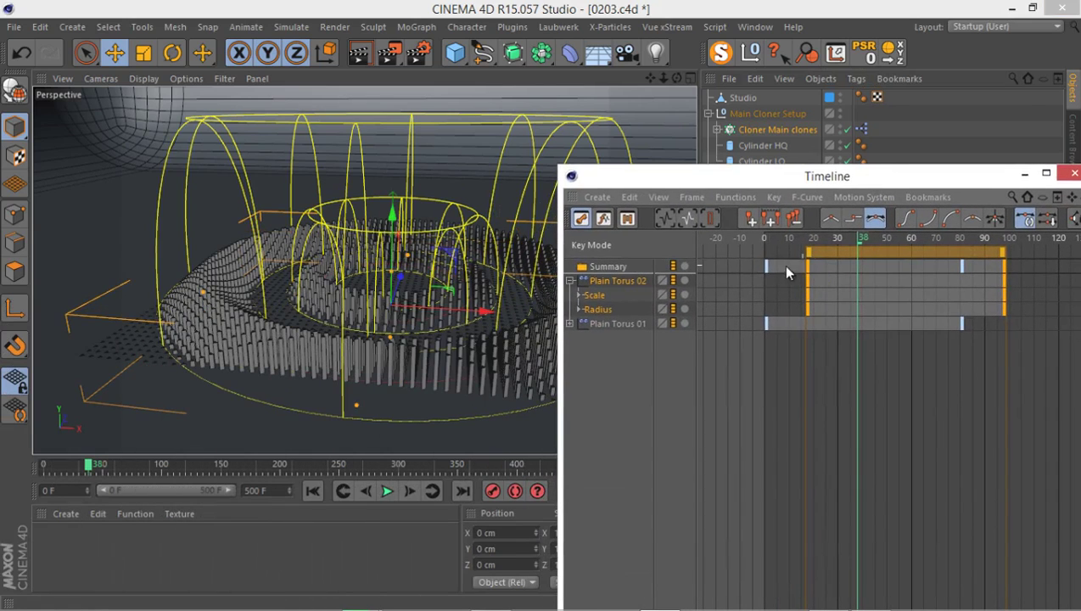
pyautogui.moveTo(847, 253); pyautogui.dragTo(818, 248)
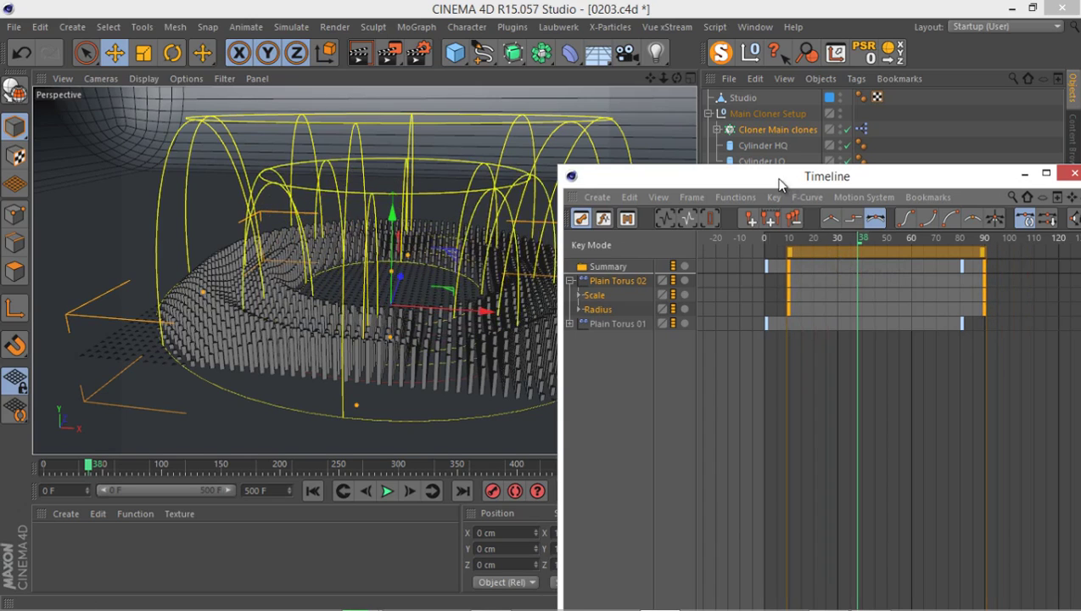
pyautogui.moveTo(781, 182); pyautogui.dragTo(526, 231)
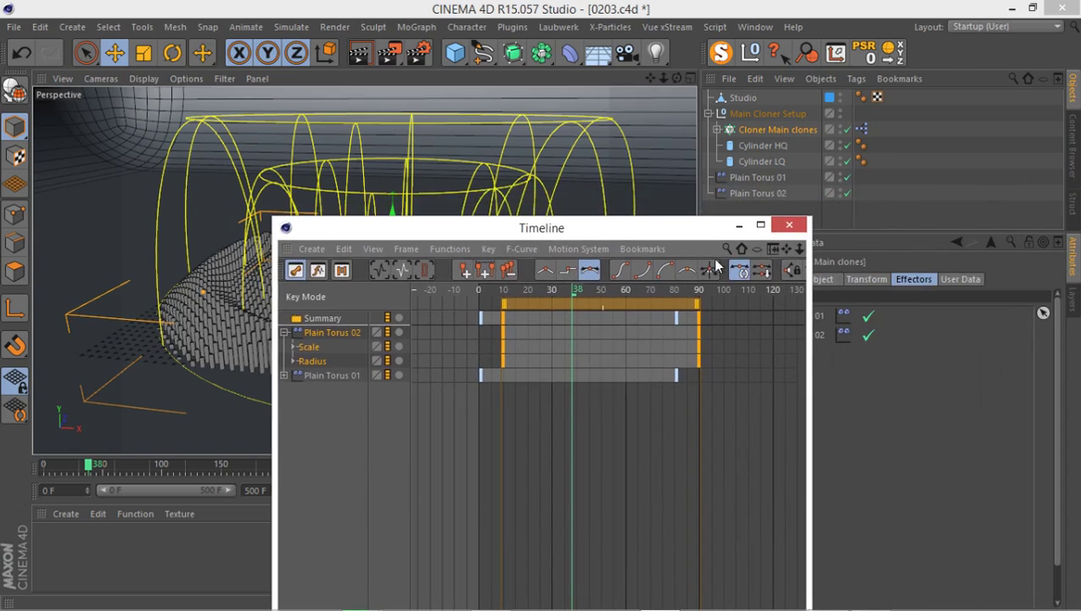
pyautogui.click(787, 226)
# Step: Set the third falloff size value of Plain Torus 02 to 175 cm so its torus is stretched along Z
pyautogui.click(751, 193)
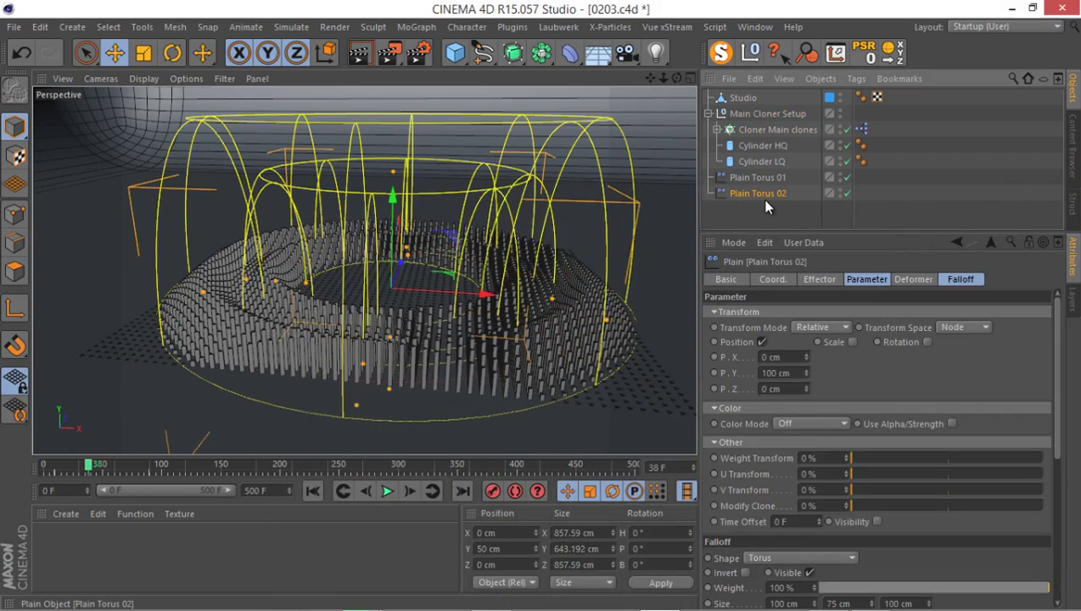
pyautogui.click(902, 279)
pyautogui.click(950, 279)
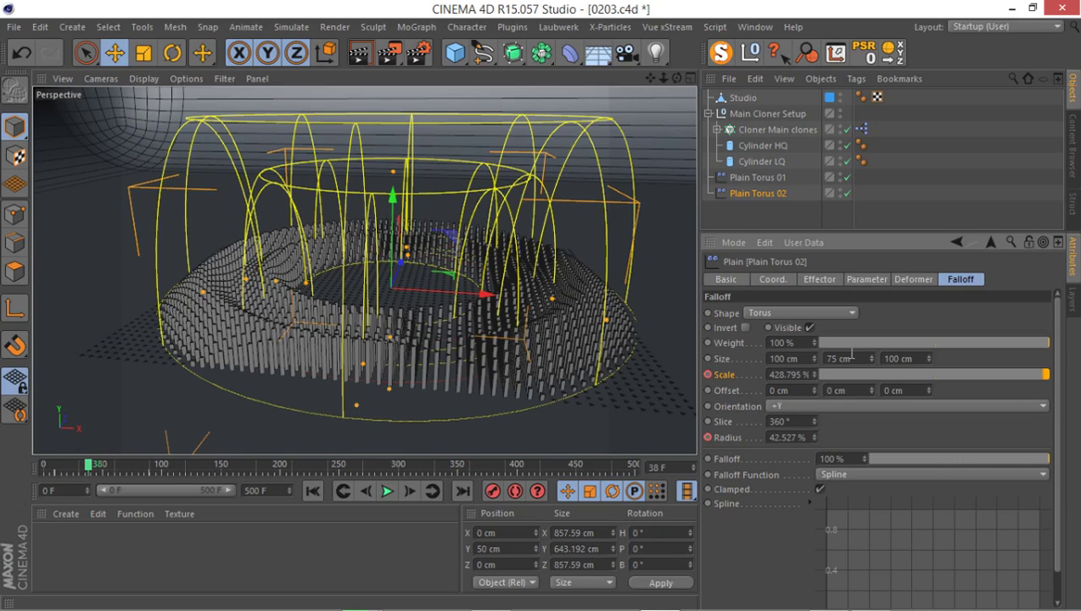
pyautogui.keyDown('alt'); pyautogui.moveTo(355, 316); pyautogui.dragTo(340, 267); pyautogui.keyUp('alt')
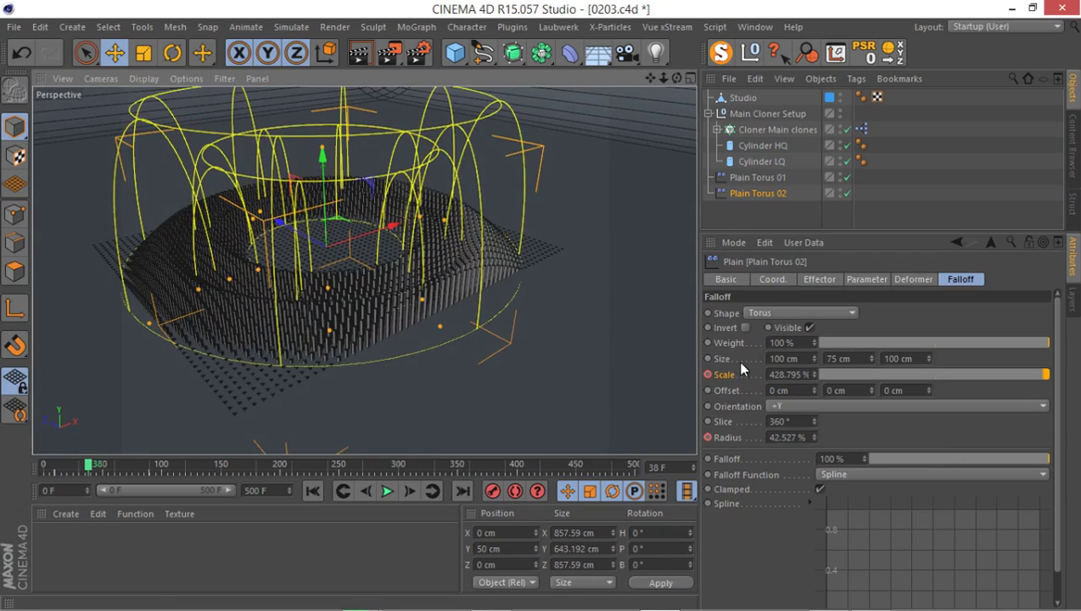
pyautogui.click(915, 359)
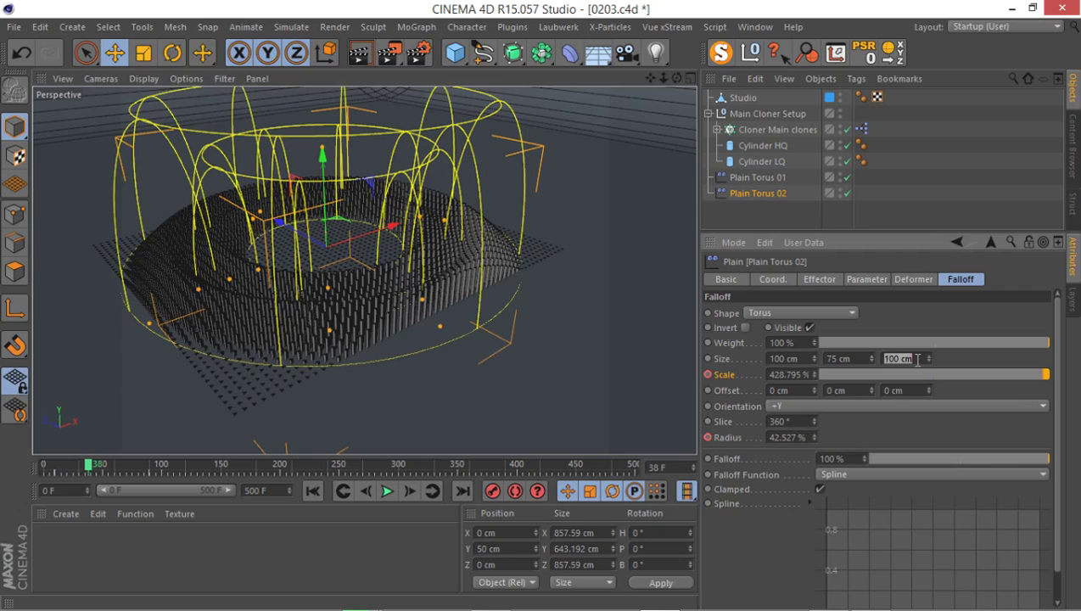
pyautogui.write('175')
pyautogui.press('Return')
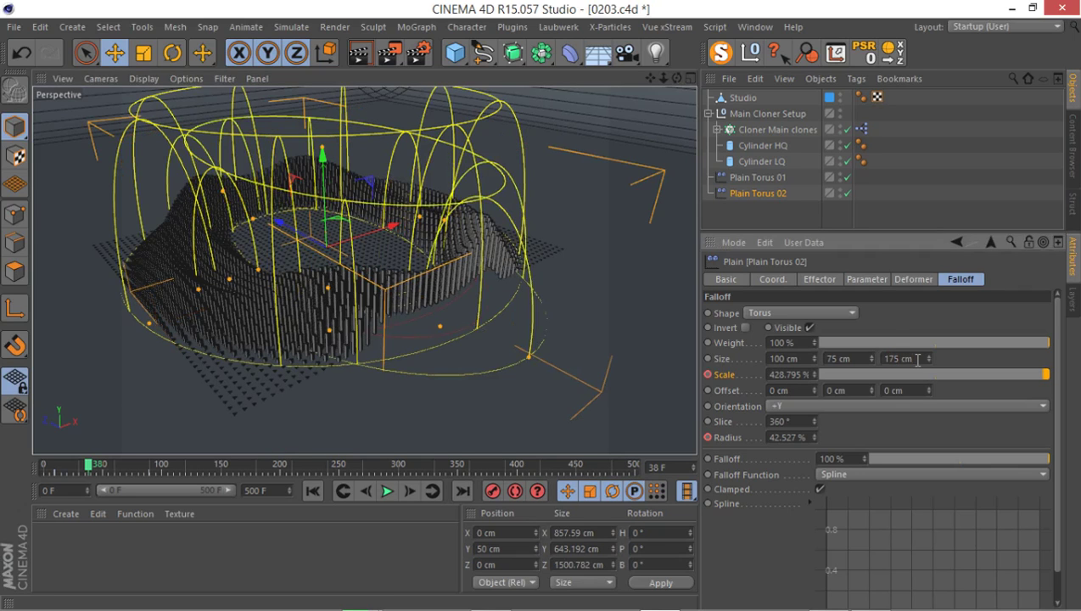
# Step: Play the animation from the first frame to about frame 39 to check how the two rings expand
pyautogui.keyDown('alt'); pyautogui.moveTo(485, 197); pyautogui.dragTo(461, 309); pyautogui.keyUp('alt')
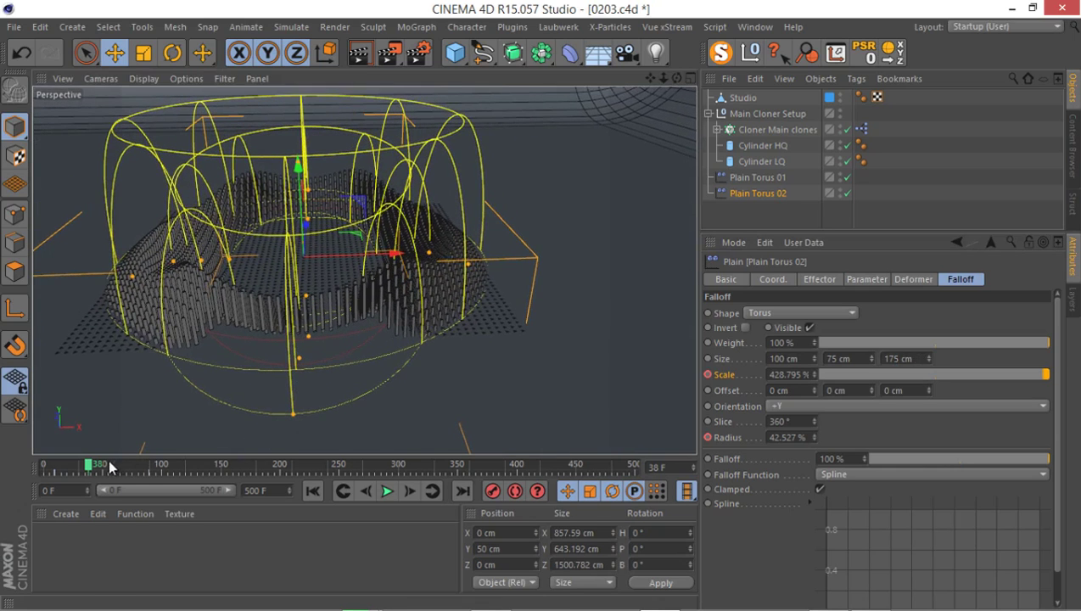
pyautogui.moveTo(88, 465); pyautogui.dragTo(49, 467)
pyautogui.scroll(5, 260, 229)
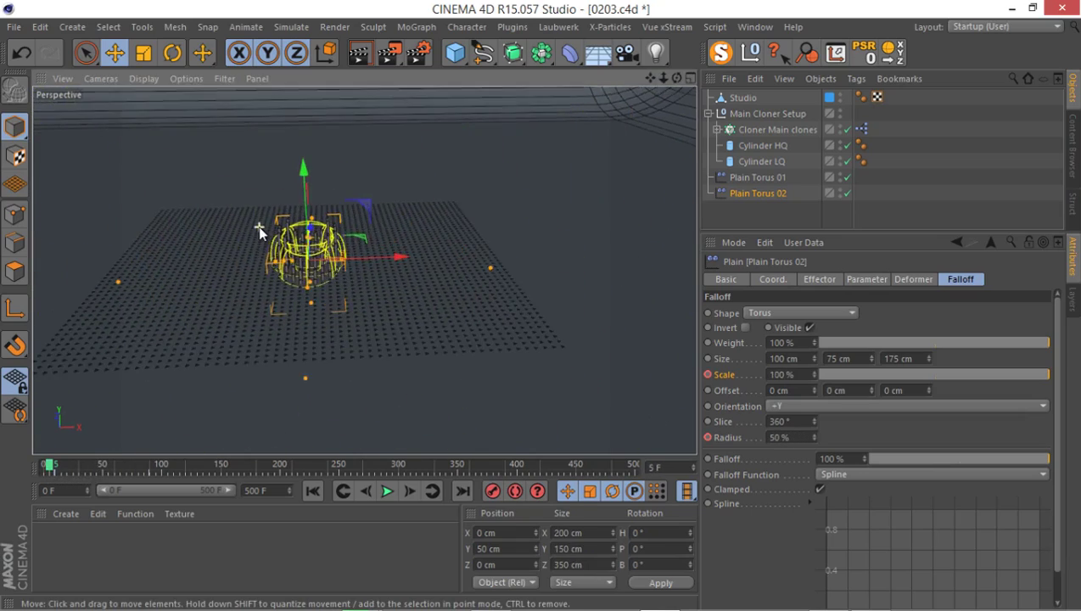
pyautogui.keyDown('alt'); pyautogui.moveTo(261, 229); pyautogui.dragTo(532, 309); pyautogui.keyUp('alt')
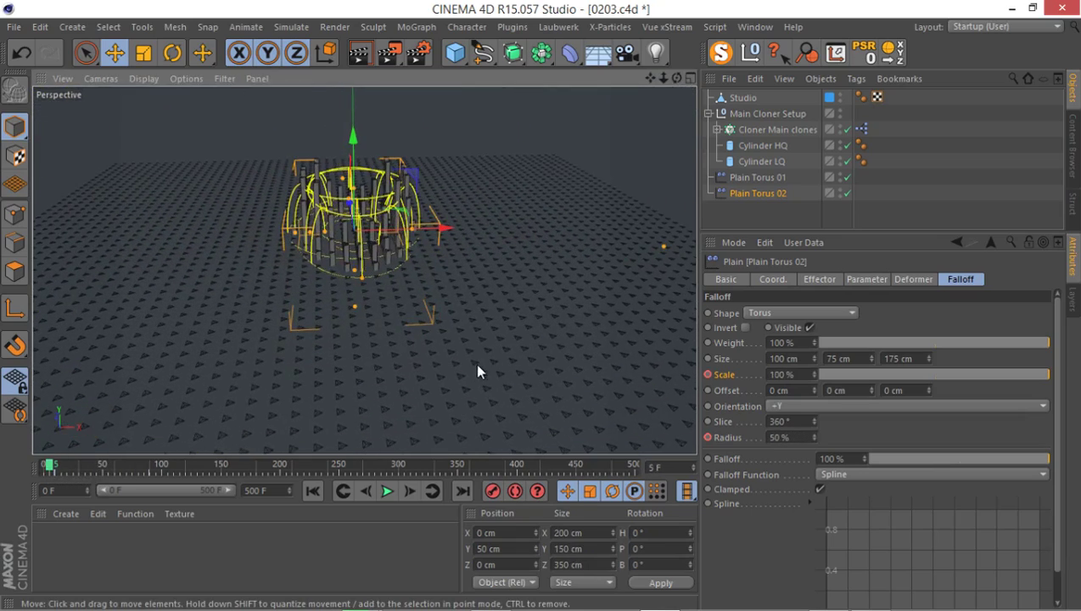
pyautogui.scroll(4, 462, 361)
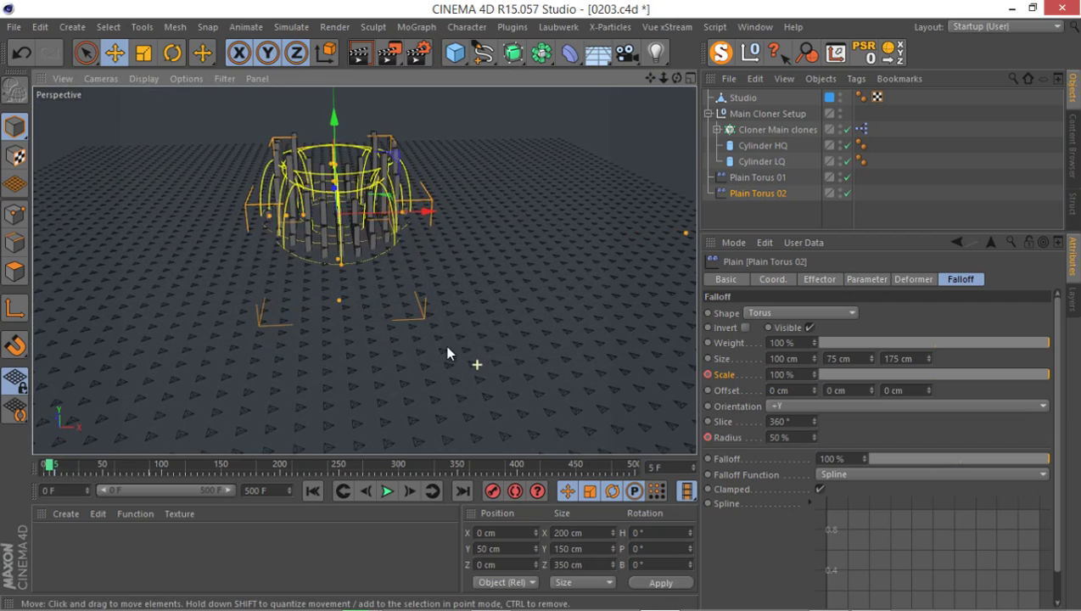
pyautogui.click(313, 490)
pyautogui.click(386, 490)
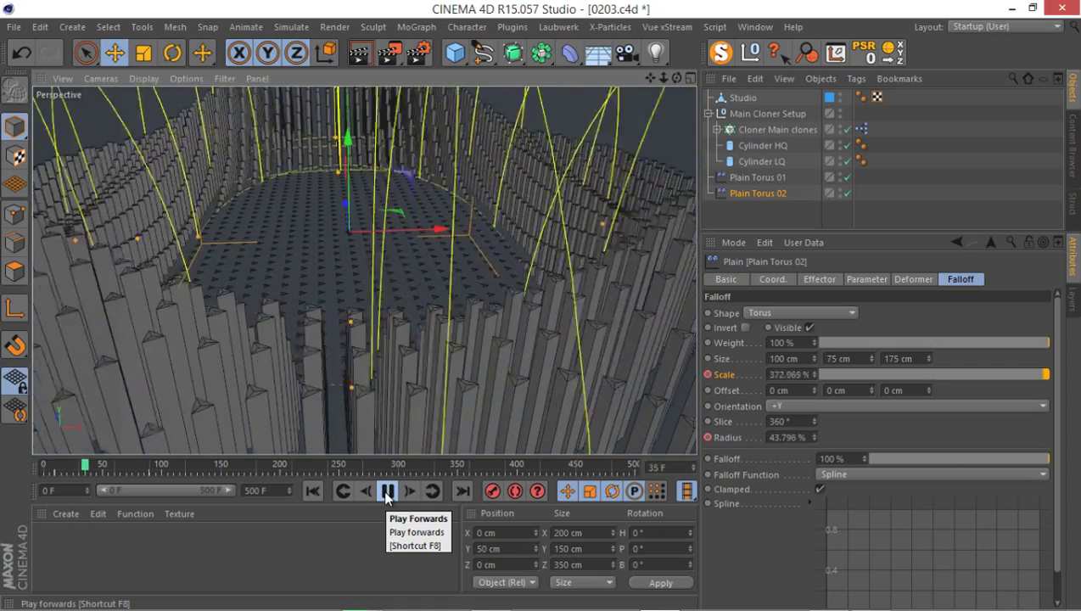
pyautogui.click(386, 491)
# Step: Examine the height and undersides of the raised cylinders in the perspective and front views, toggling Plain Torus 02 off and on
pyautogui.scroll(-6, 393, 332)
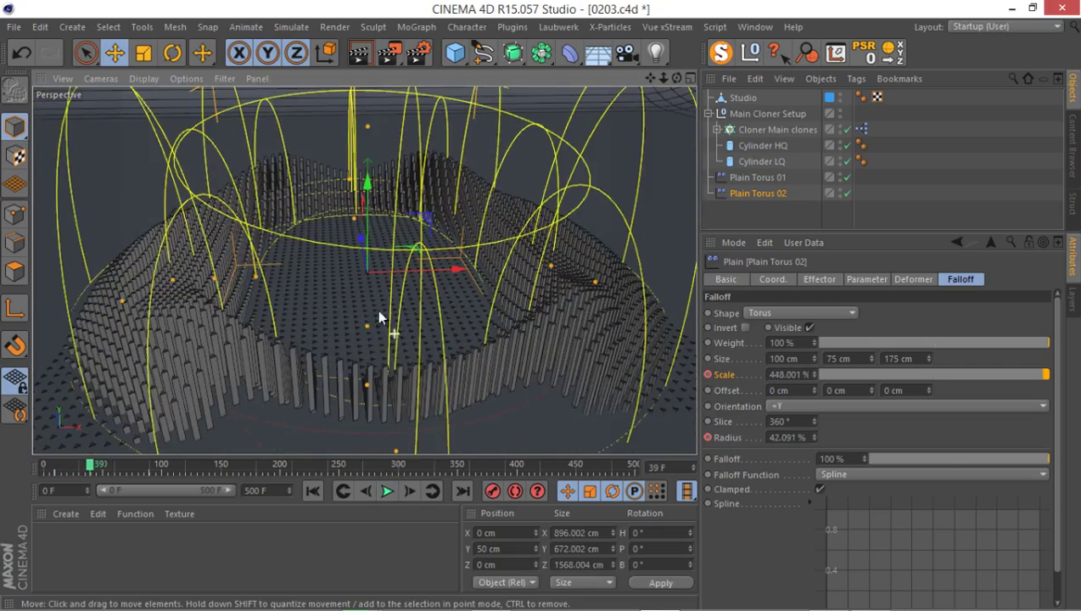
pyautogui.keyDown('alt'); pyautogui.moveTo(379, 312); pyautogui.dragTo(352, 268); pyautogui.keyUp('alt')
pyautogui.middleClick(433, 377)
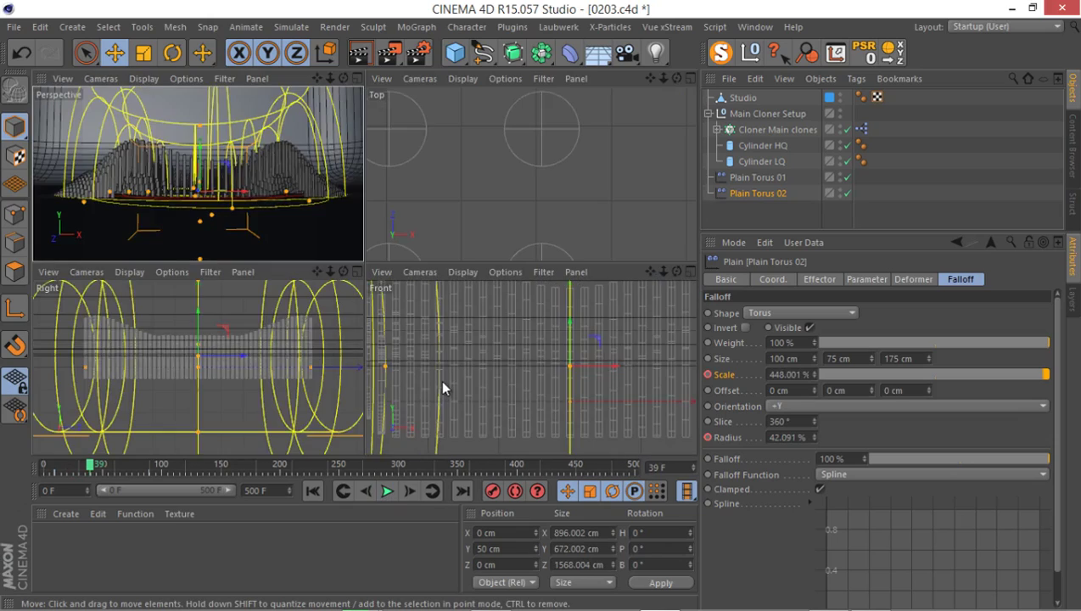
pyautogui.middleClick(441, 381)
pyautogui.keyDown('alt'); pyautogui.moveTo(380, 301); pyautogui.dragTo(461, 268); pyautogui.keyUp('alt')
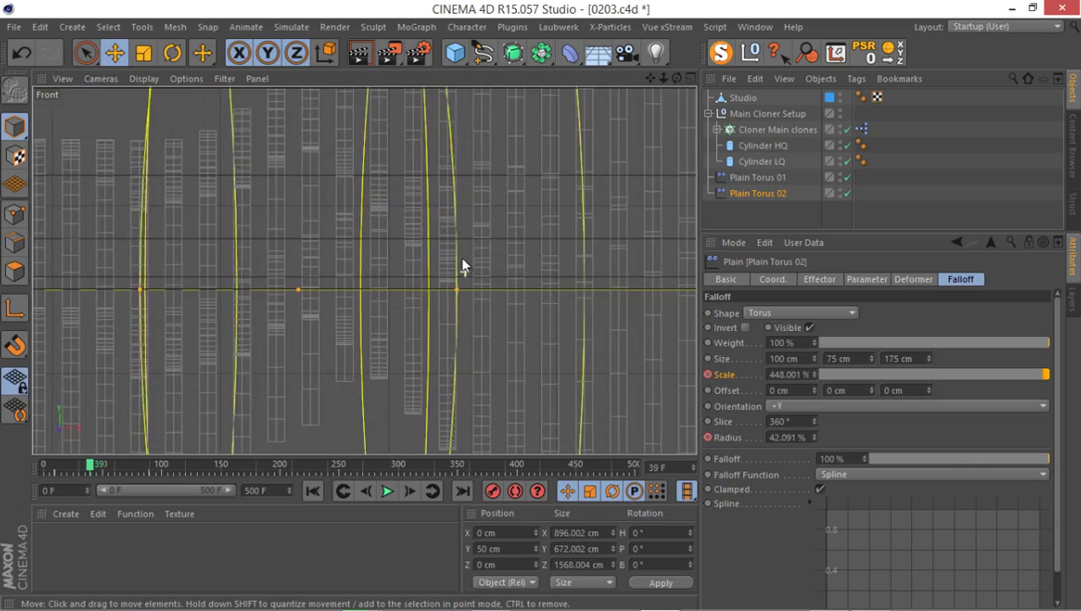
pyautogui.middleClick(462, 268)
pyautogui.middleClick(314, 234)
pyautogui.moveTo(314, 234)
pyautogui.keyDown('alt'); pyautogui.mouseDown()
pyautogui.moveTo(333, 318)
pyautogui.moveTo(251, 292)
pyautogui.moveTo(231, 246)
pyautogui.moveTo(270, 239)
pyautogui.moveTo(235, 225)
pyautogui.mouseUp(); pyautogui.keyUp('alt')
pyautogui.moveTo(282, 292)
pyautogui.keyDown('alt'); pyautogui.mouseDown()
pyautogui.moveTo(260, 314)
pyautogui.moveTo(285, 336)
pyautogui.moveTo(365, 332)
pyautogui.mouseUp(); pyautogui.keyUp('alt')
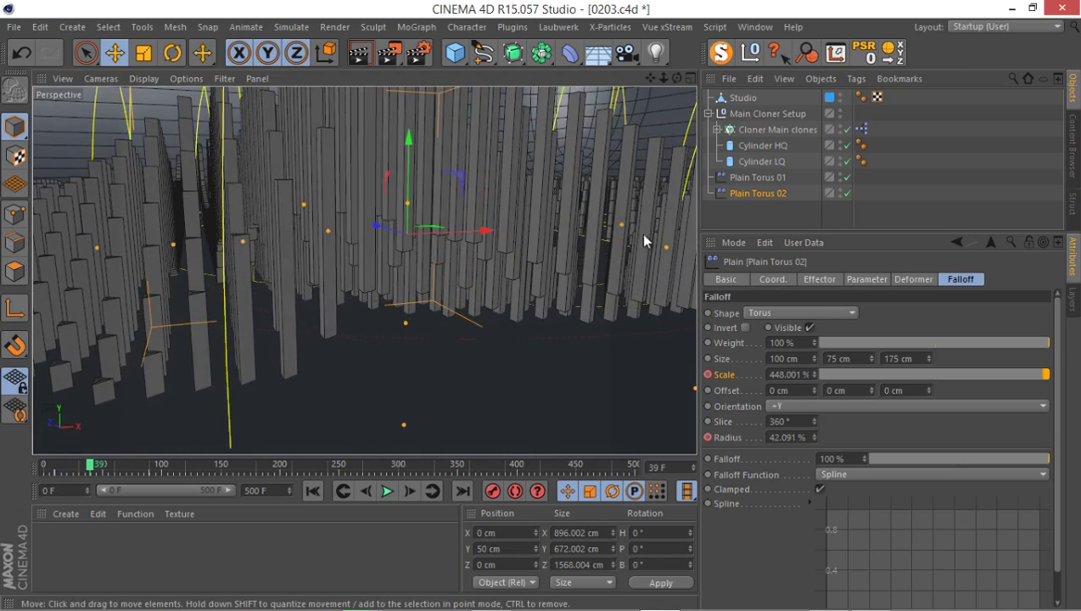
pyautogui.click(847, 194)
pyautogui.click(847, 193)
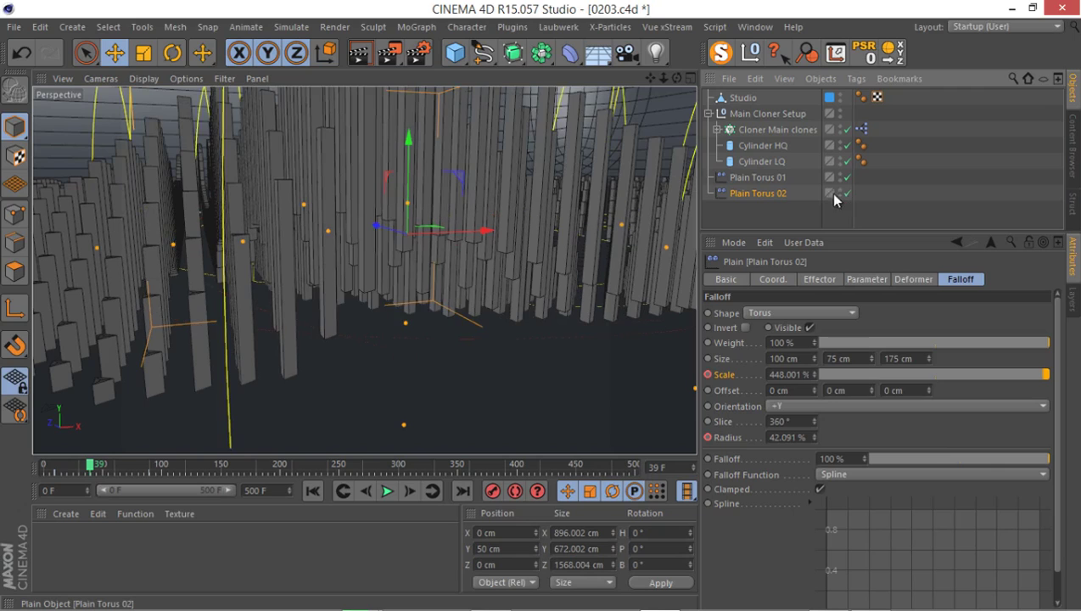
# Step: Set the Y position parameter of the Plain Torus 01 effector to 50 cm
pyautogui.click(763, 209)
pyautogui.click(757, 178)
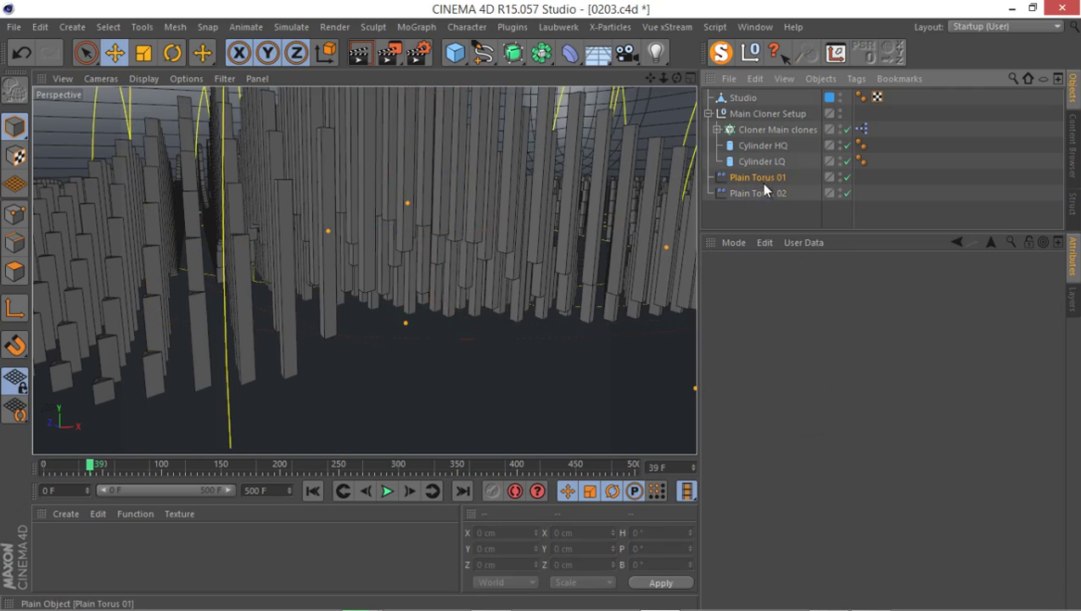
pyautogui.keyDown('ctrl'); pyautogui.click(758, 194); pyautogui.keyUp('ctrl')
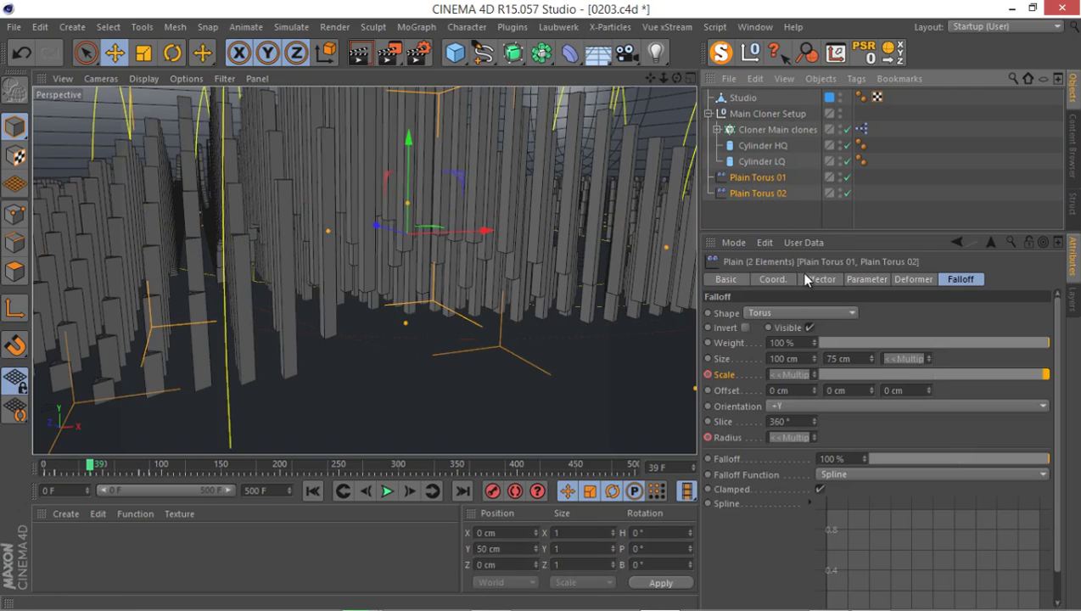
pyautogui.click(804, 275)
pyautogui.click(768, 180)
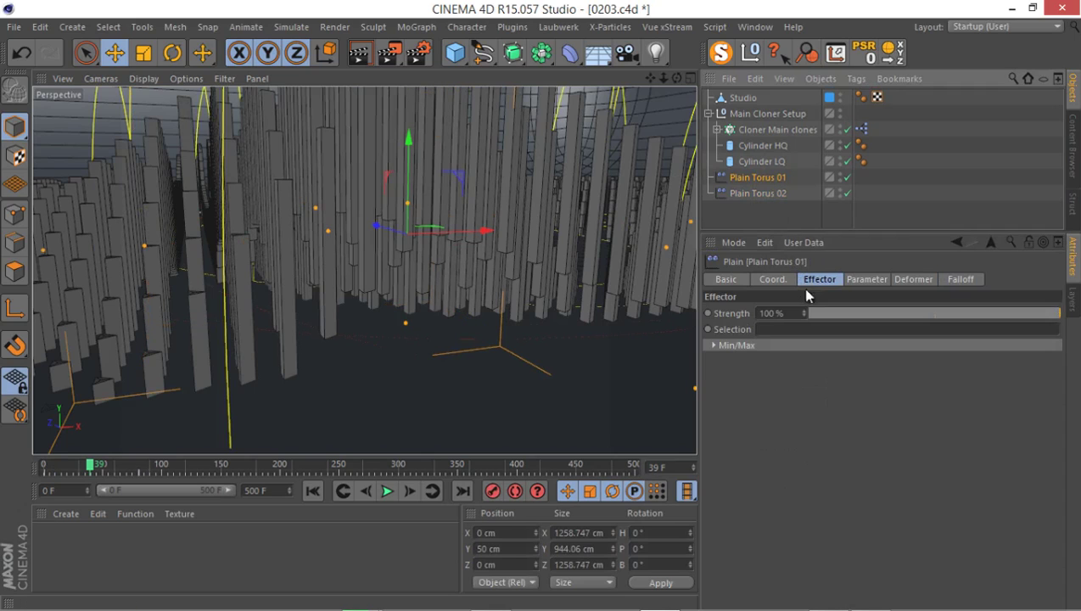
pyautogui.click(769, 280)
pyautogui.click(865, 279)
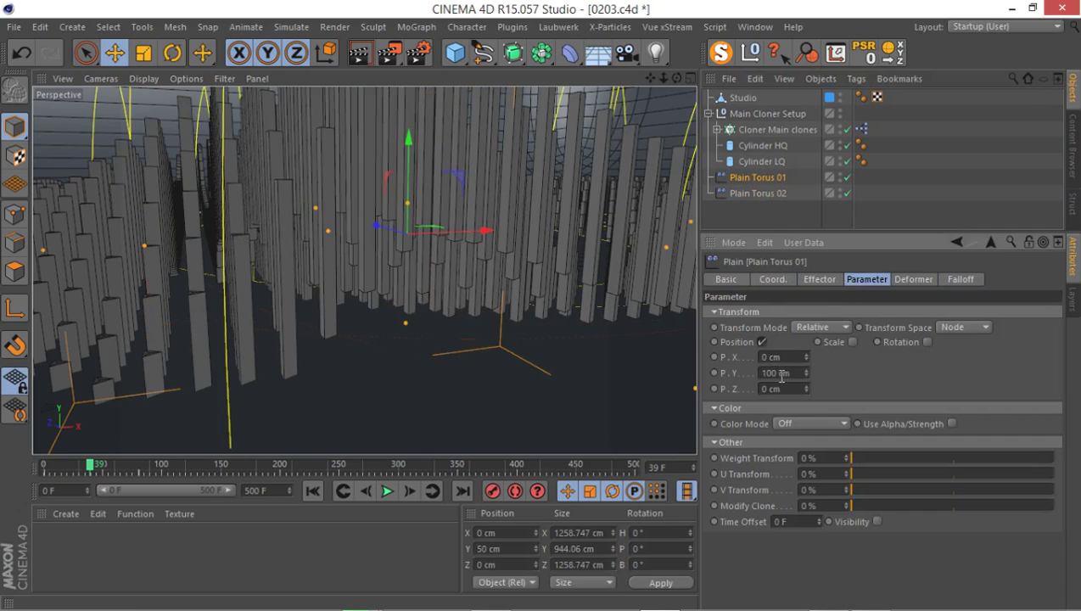
pyautogui.doubleClick(775, 372)
pyautogui.write('50')
pyautogui.press('Return')
# Step: Set the Y position parameter of the Plain Torus 02 effector to 60 cm
pyautogui.click(767, 193)
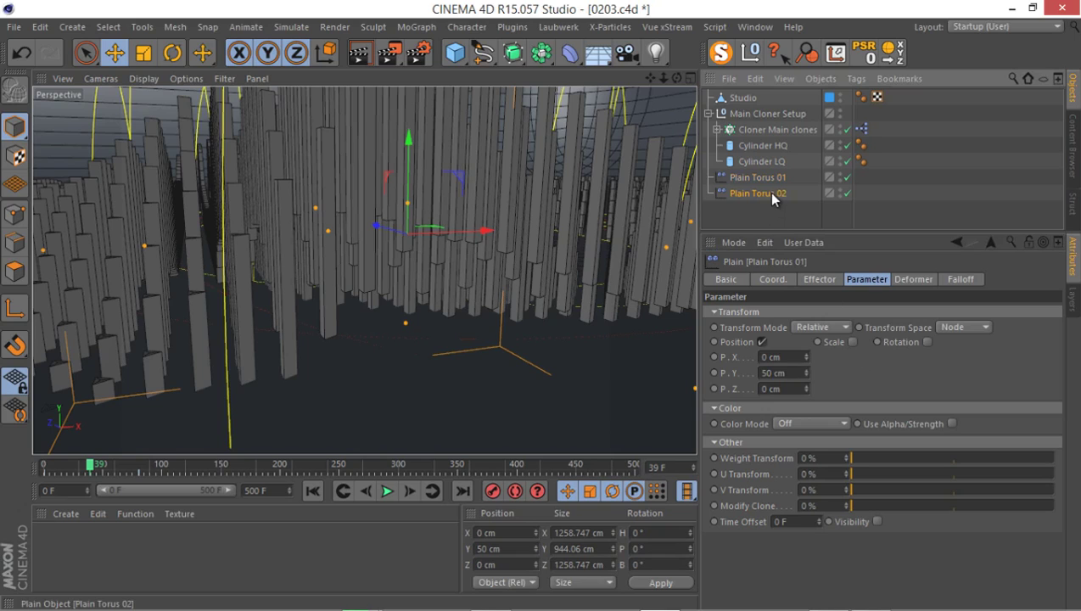
pyautogui.doubleClick(776, 373)
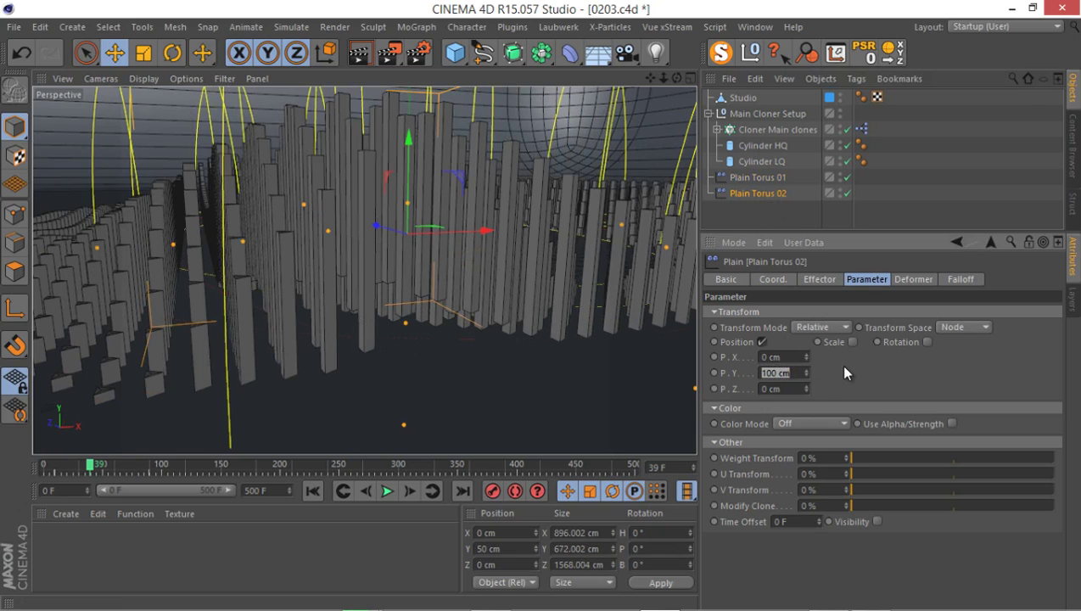
pyautogui.write('60')
pyautogui.press('Return')
# Step: Return to frame 0, play the animation to about frame 41 and inspect the lowered rings from several angles
pyautogui.keyDown('alt'); pyautogui.moveTo(553, 312); pyautogui.dragTo(299, 336); pyautogui.keyUp('alt')
pyautogui.keyDown('alt'); pyautogui.moveTo(411, 297); pyautogui.dragTo(47, 458); pyautogui.keyUp('alt')
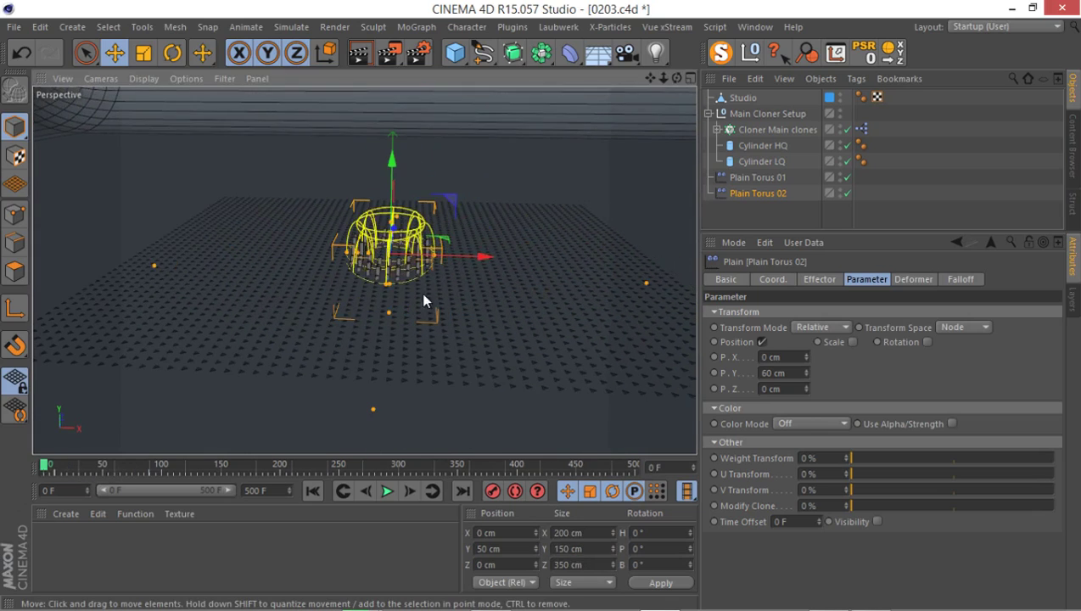
pyautogui.click(446, 200)
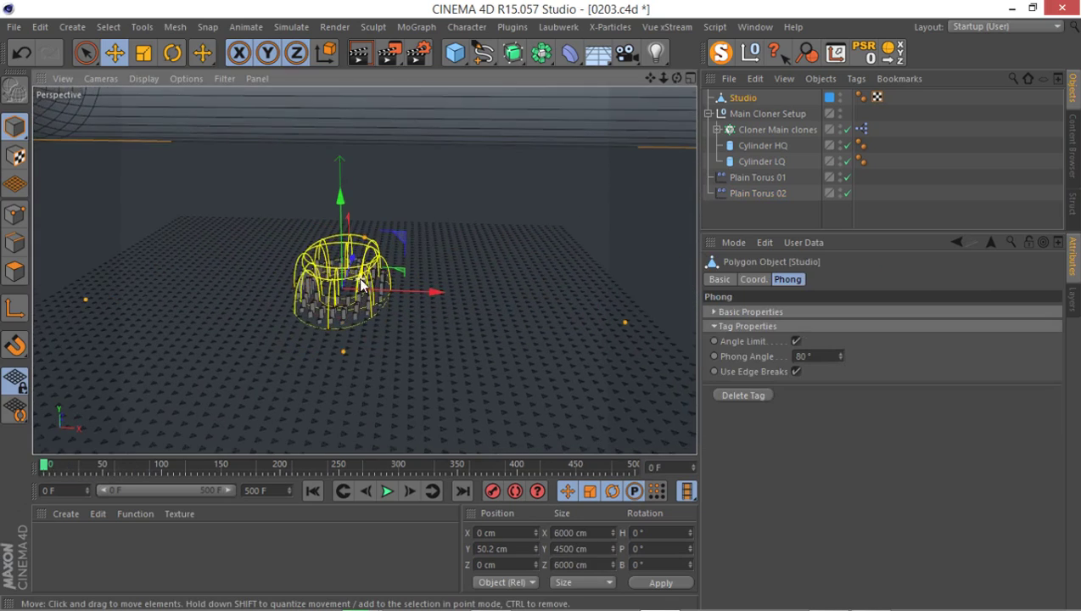
pyautogui.keyDown('alt'); pyautogui.moveTo(446, 200); pyautogui.dragTo(345, 273); pyautogui.keyUp('alt')
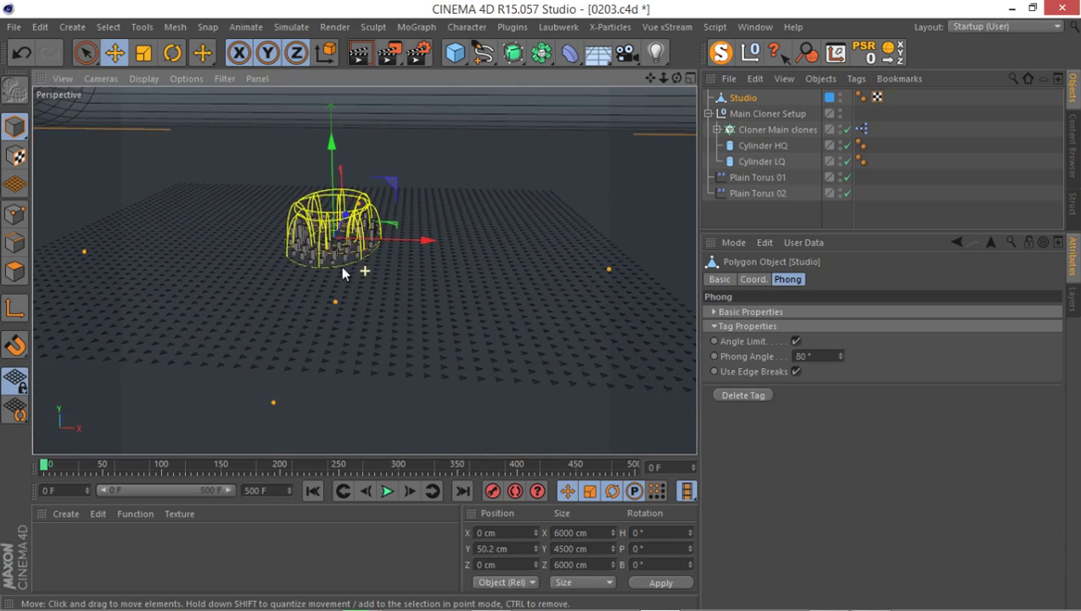
pyautogui.click(386, 492)
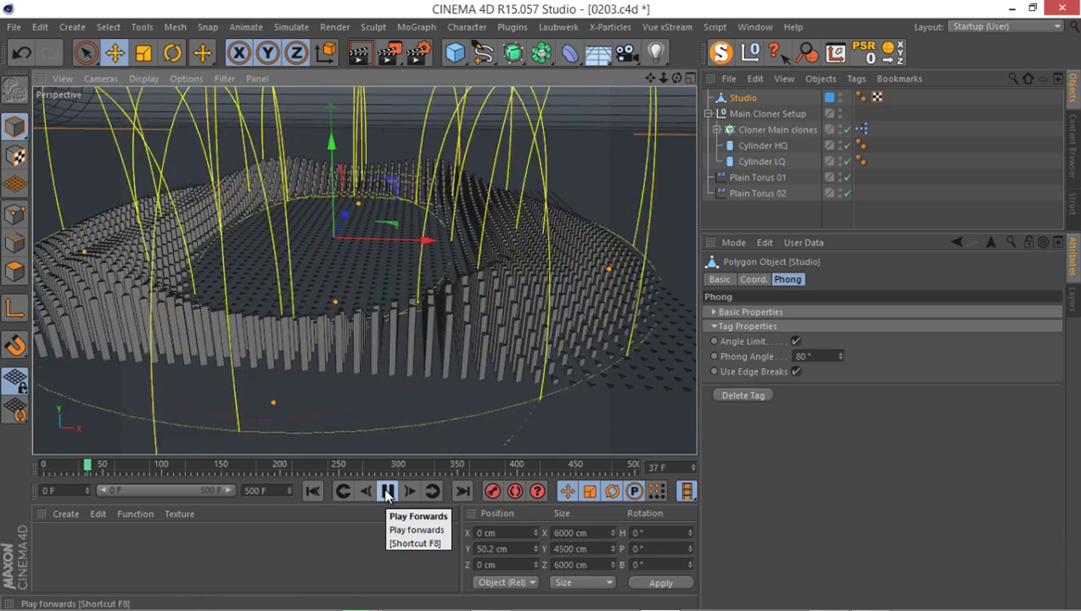
pyautogui.click(386, 492)
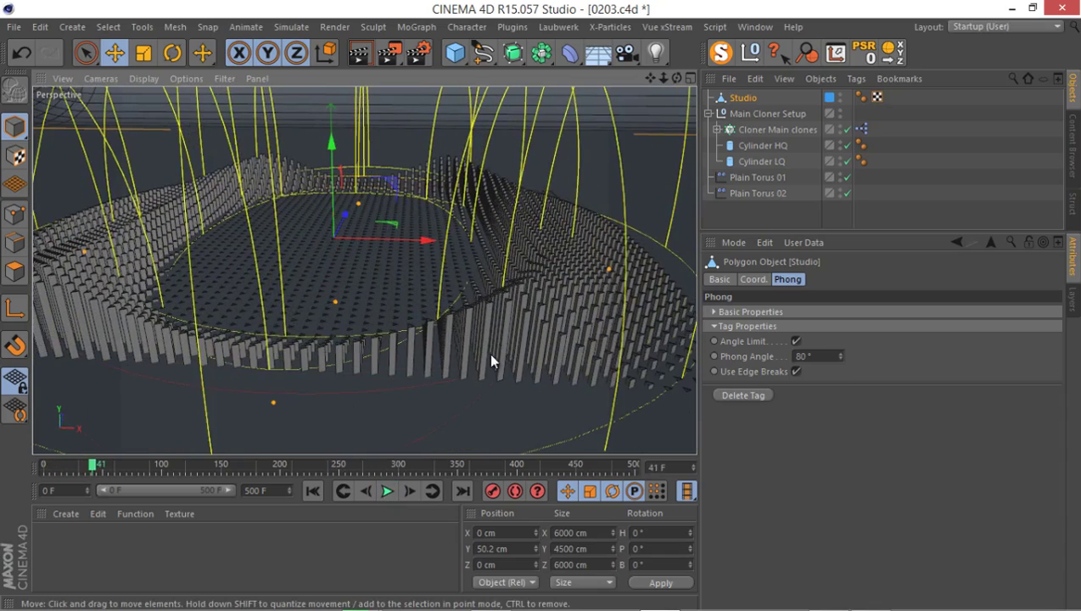
pyautogui.keyDown('alt'); pyautogui.moveTo(552, 302); pyautogui.dragTo(408, 327); pyautogui.keyUp('alt')
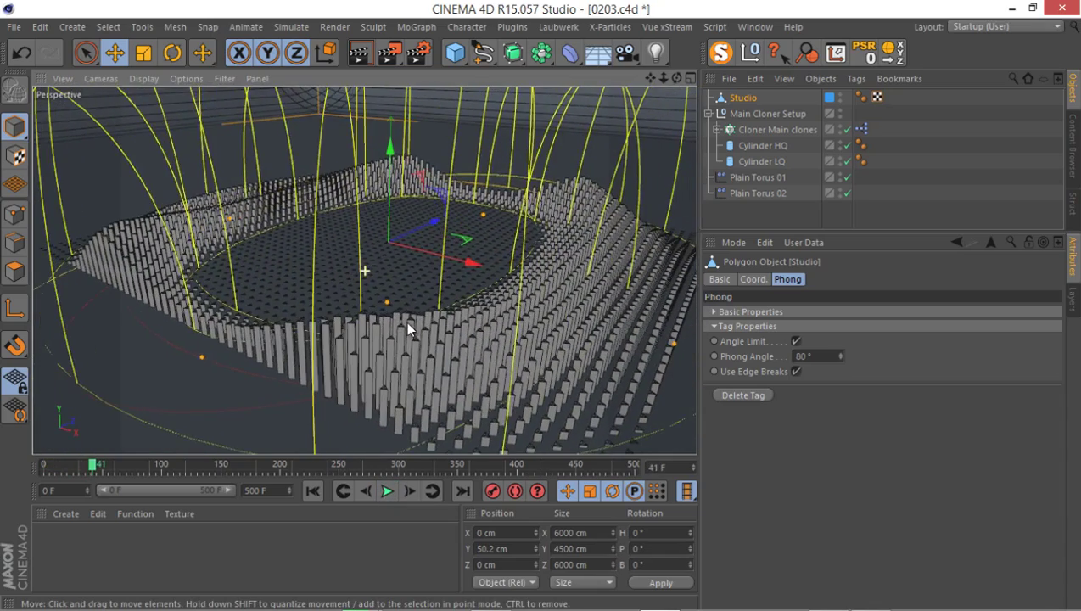
# Step: Show the animation tracks of Plain Torus 02 in the Timeline and add Plain Torus 01 to it for comparison
pyautogui.keyDown('alt'); pyautogui.moveTo(392, 283); pyautogui.dragTo(416, 284); pyautogui.keyUp('alt')
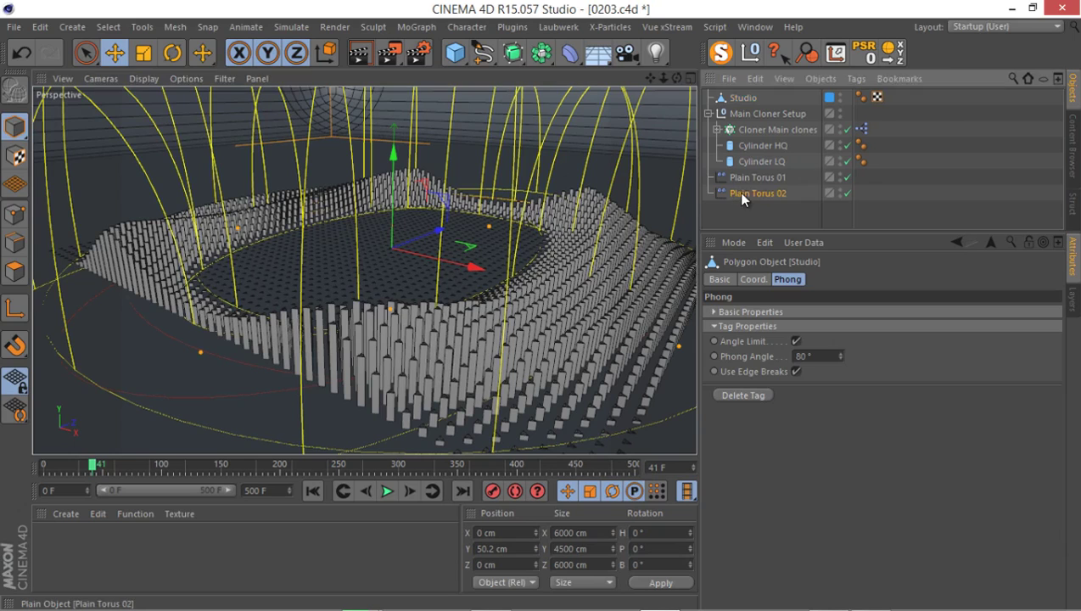
pyautogui.rightClick(737, 192)
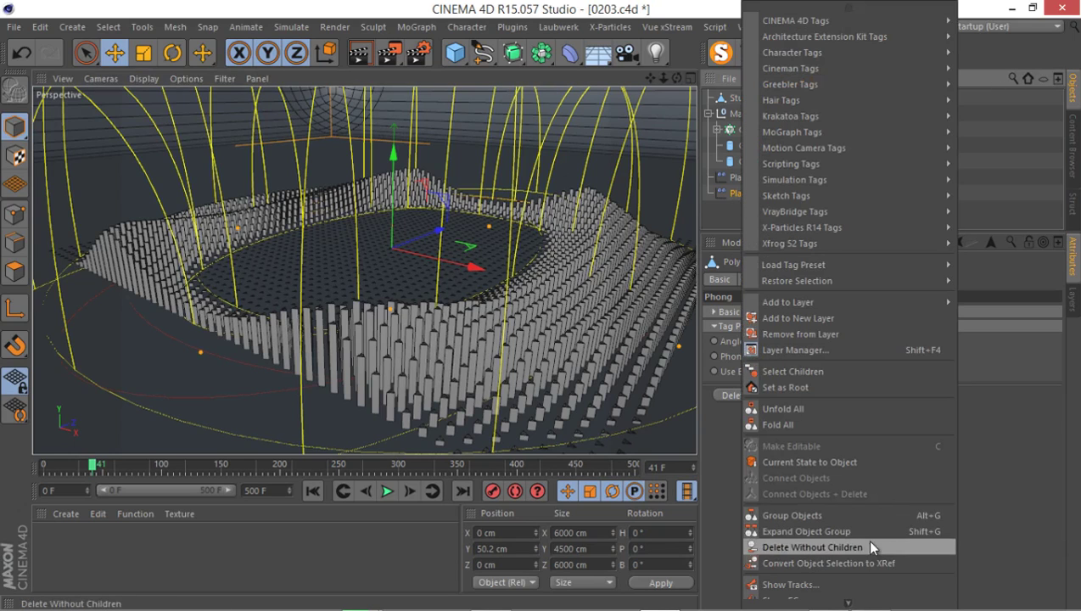
pyautogui.click(855, 583)
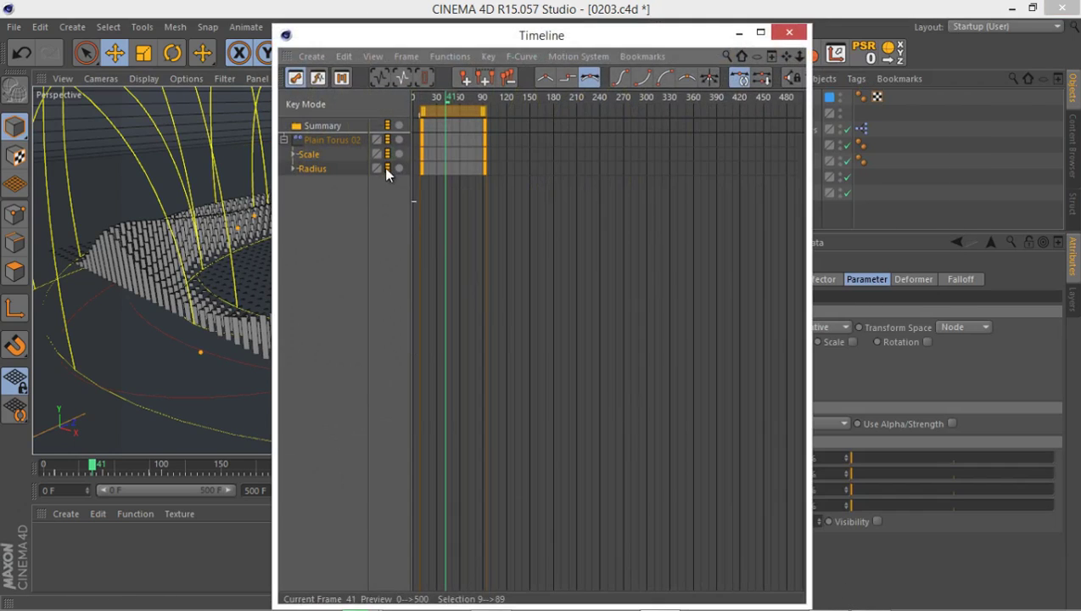
pyautogui.moveTo(515, 42); pyautogui.dragTo(375, 60)
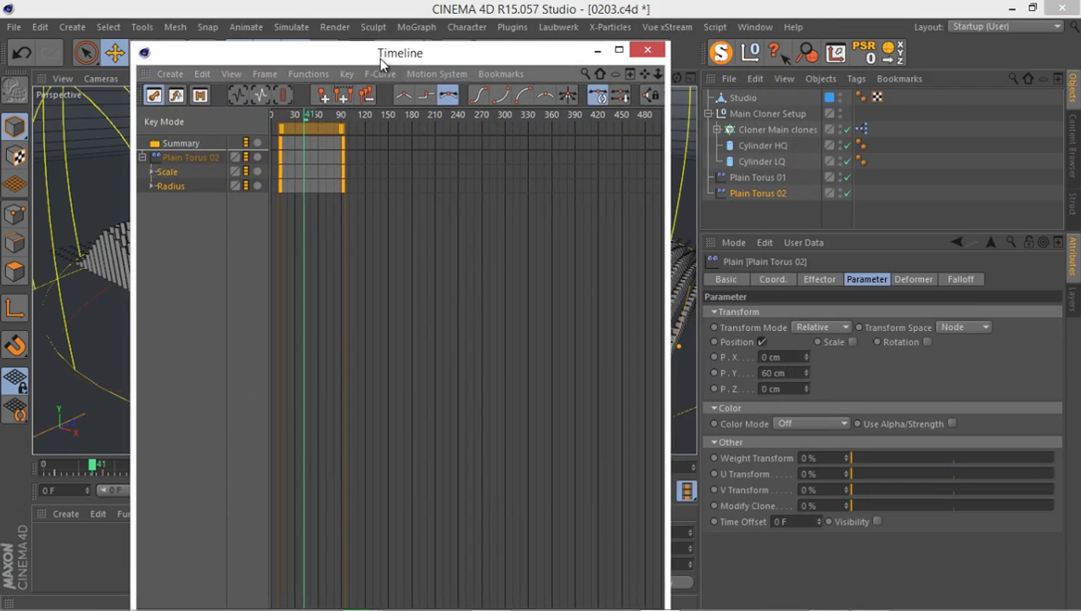
pyautogui.moveTo(721, 180); pyautogui.dragTo(349, 248)
pyautogui.moveTo(197, 257); pyautogui.dragTo(195, 254)
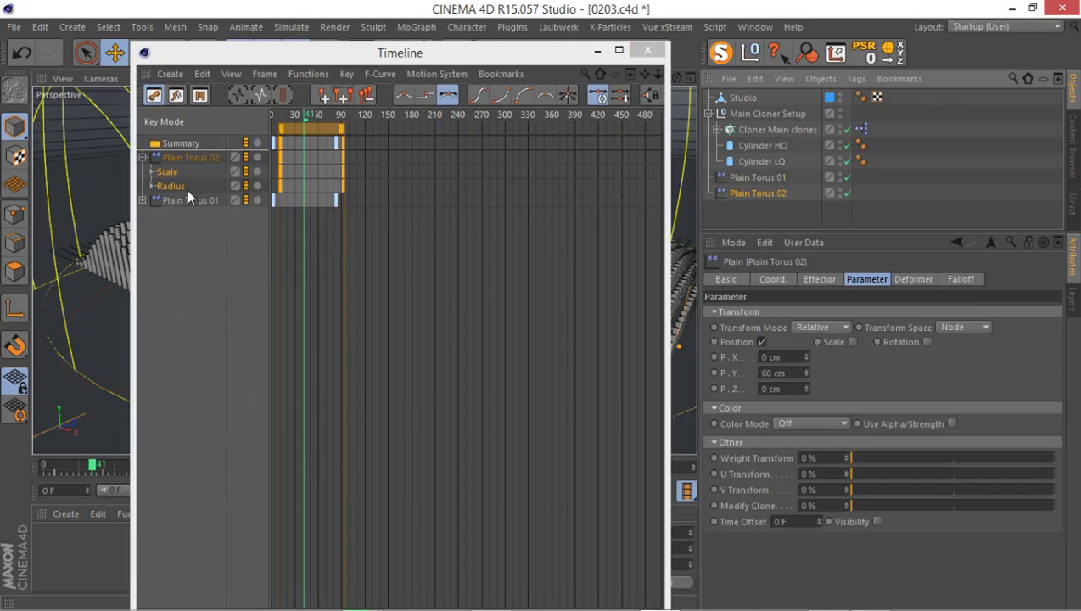
# Step: Shift the Scale and Radius keys of Plain Torus 02 in the Timeline so they start at about frame 15
pyautogui.click(195, 157)
pyautogui.click(436, 74)
pyautogui.click(433, 73)
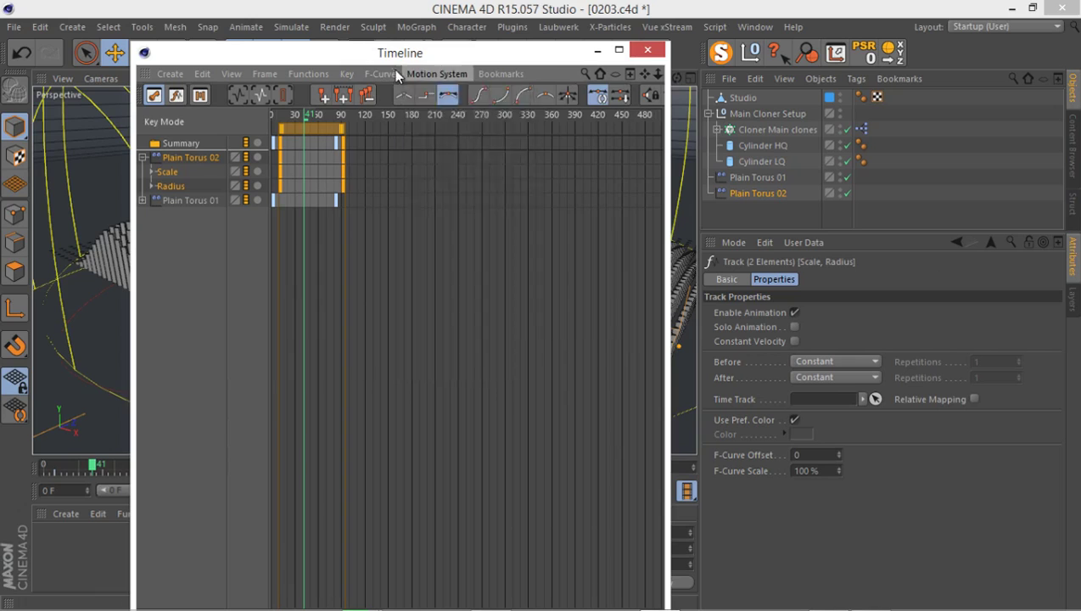
pyautogui.moveTo(446, 56); pyautogui.dragTo(736, 187)
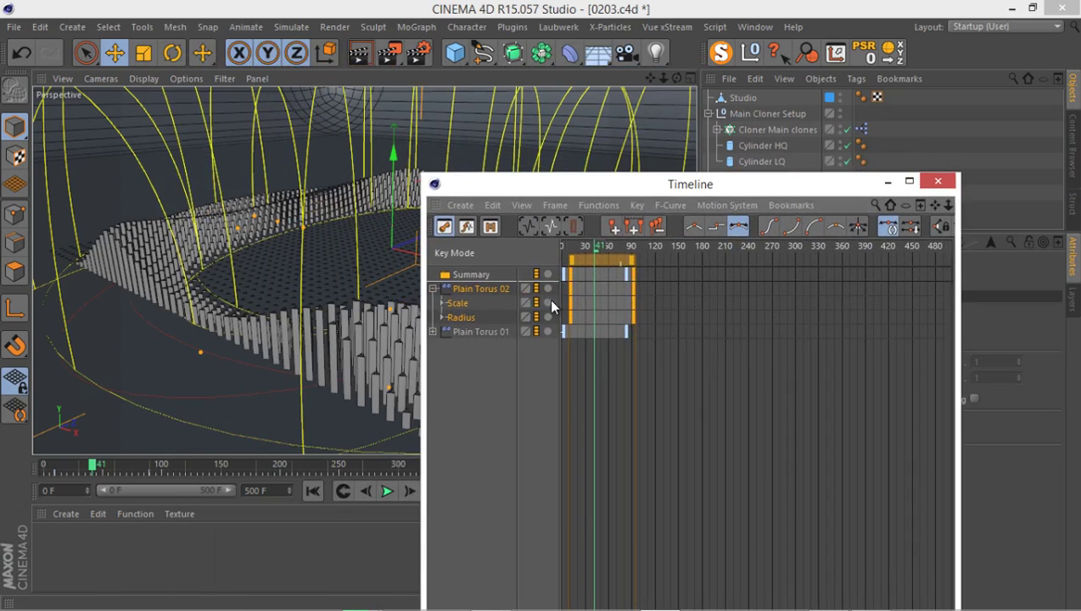
pyautogui.scroll(3, 548, 309)
pyautogui.press('h')
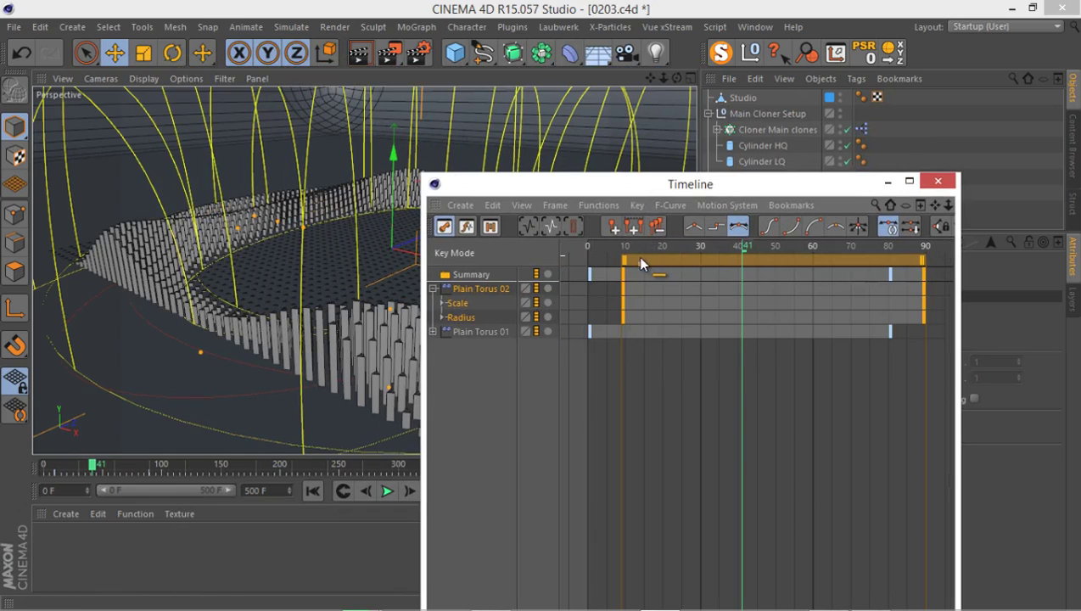
pyautogui.moveTo(636, 257); pyautogui.dragTo(658, 258)
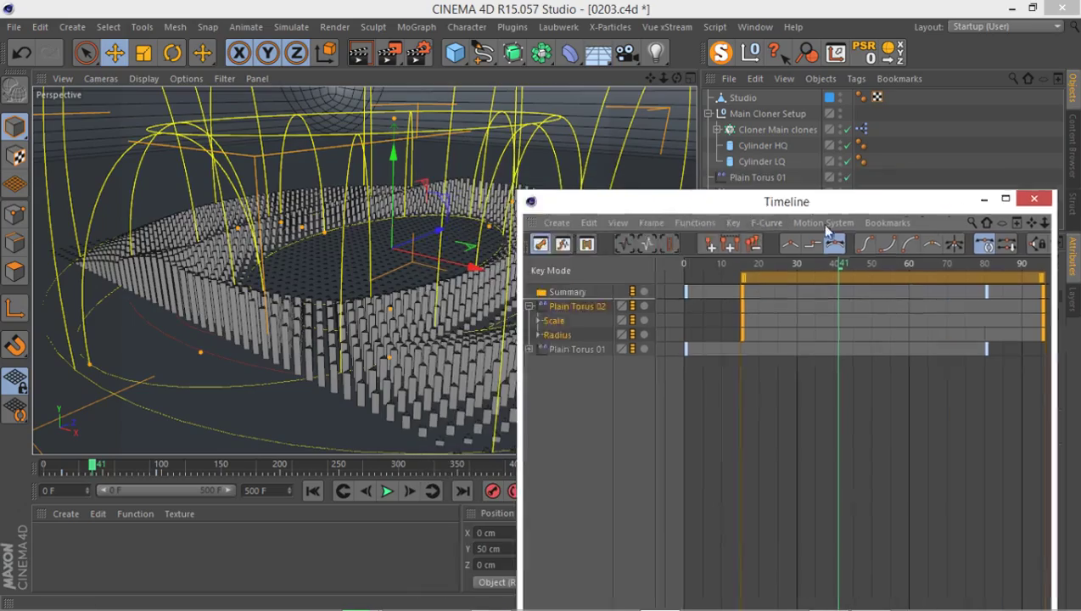
pyautogui.moveTo(827, 203); pyautogui.dragTo(929, 232)
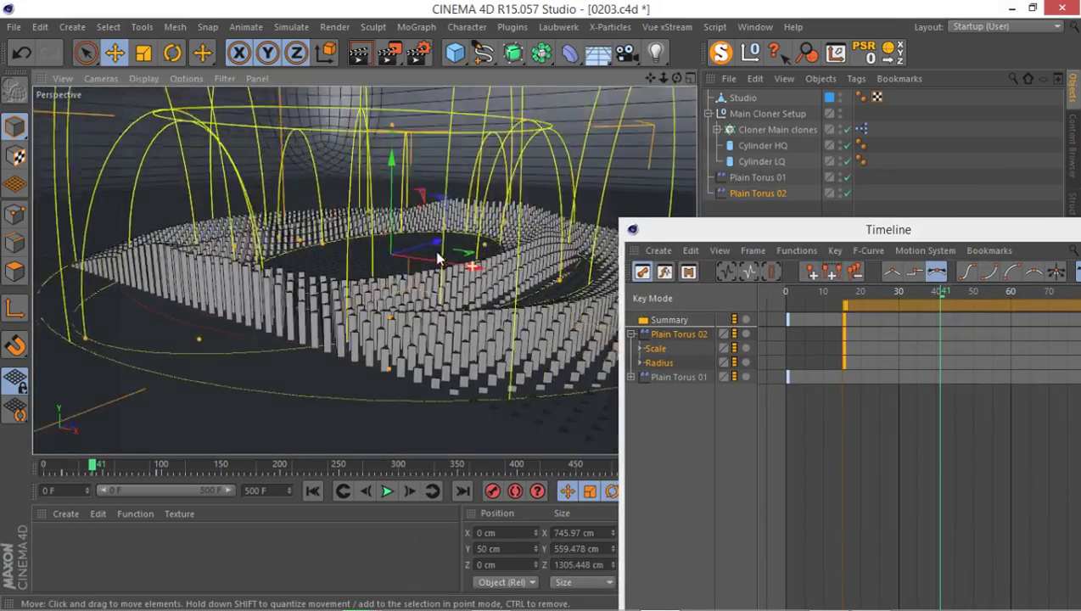
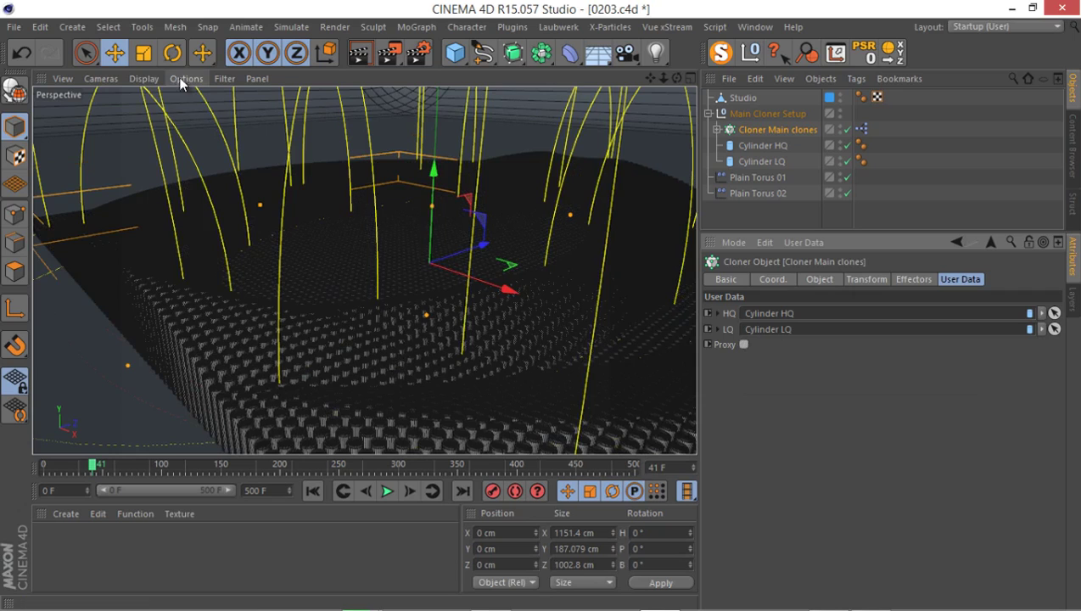
pyautogui.click(143, 78)
pyautogui.click(187, 117)
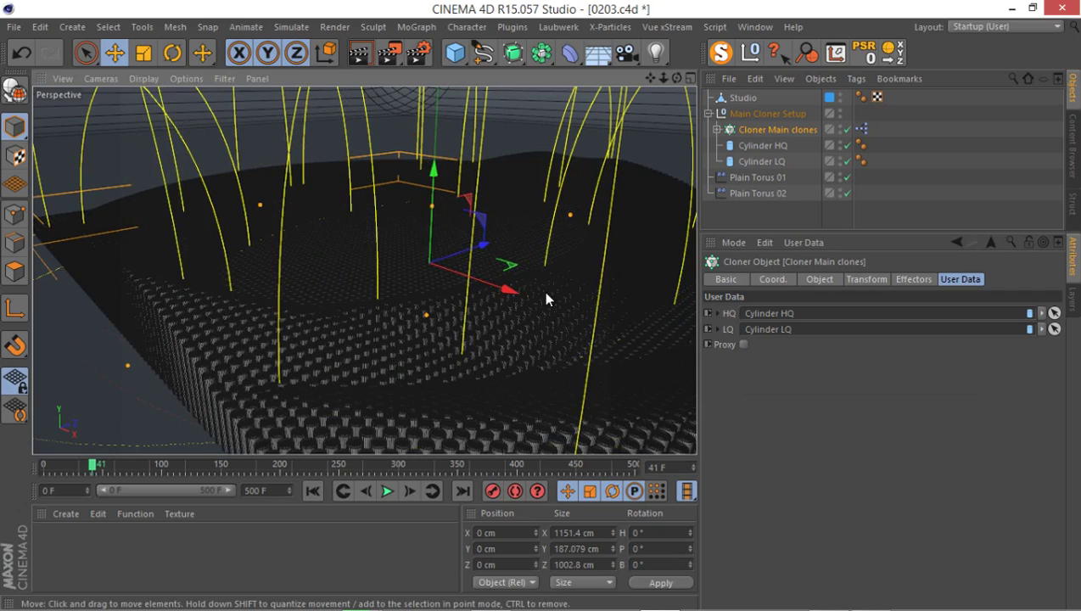
pyautogui.moveTo(542, 290); pyautogui.dragTo(190, 125)
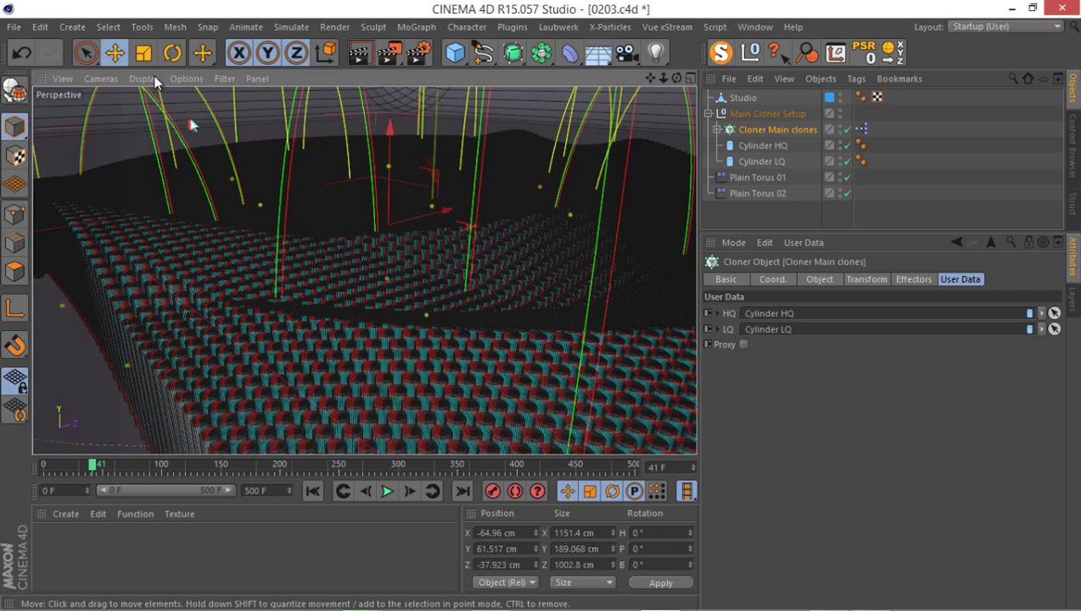
pyautogui.click(146, 78)
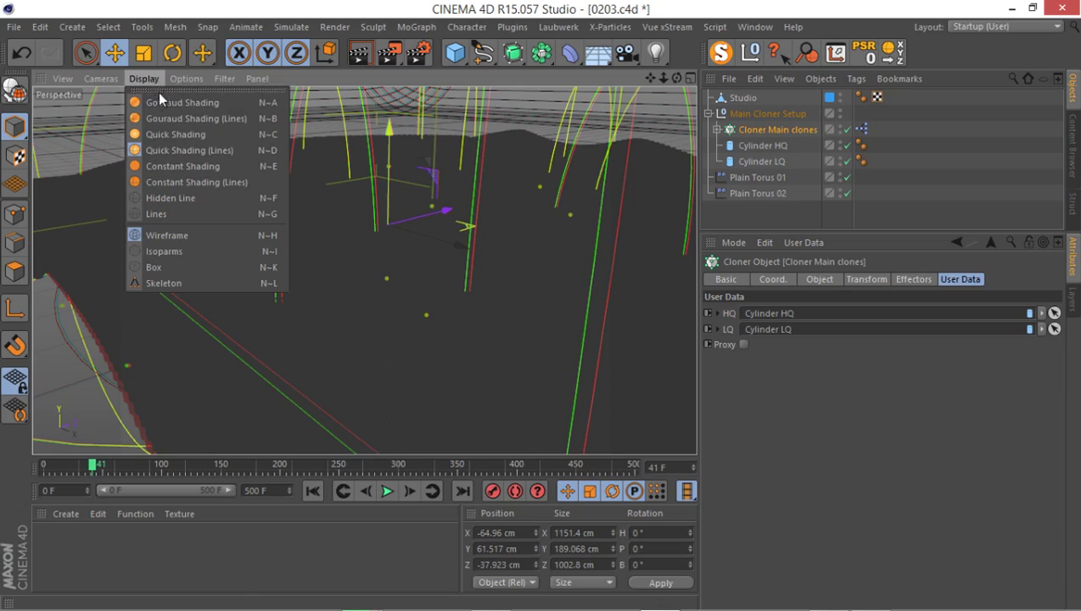
pyautogui.click(201, 154)
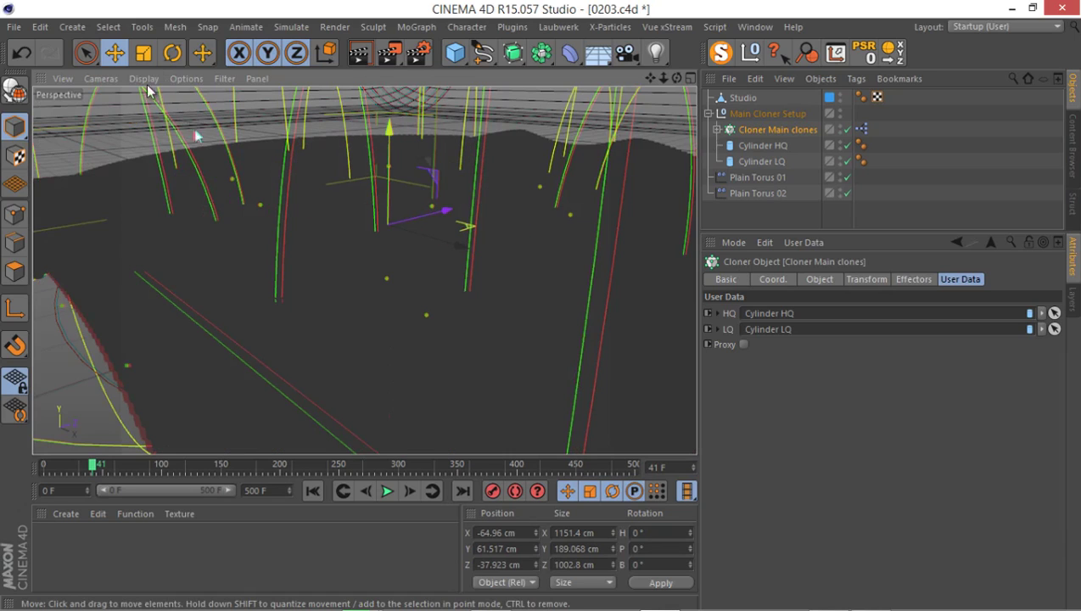
pyautogui.click(181, 77)
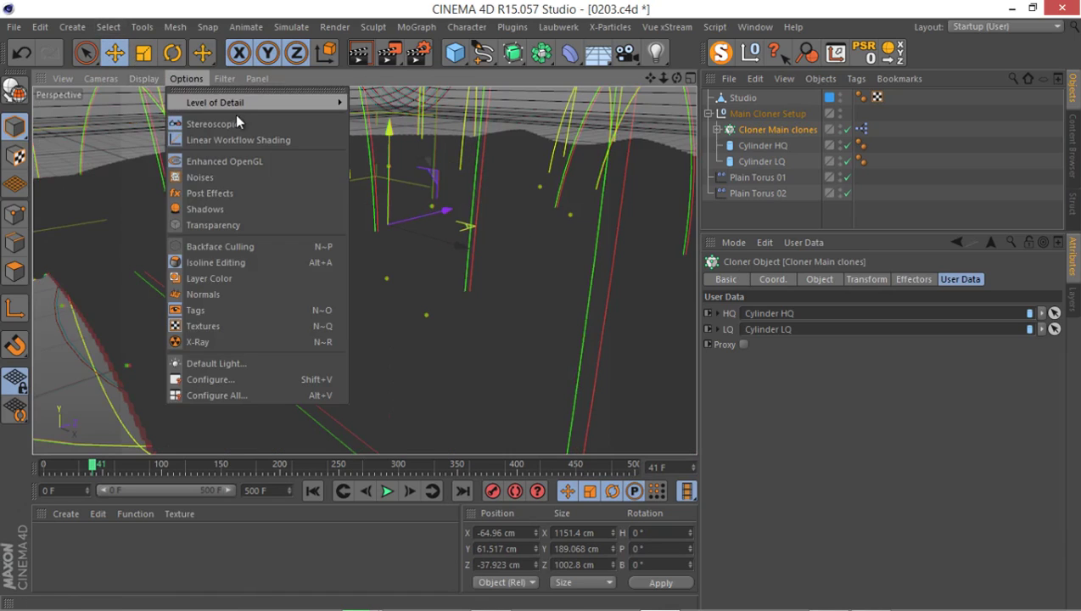
pyautogui.click(262, 123)
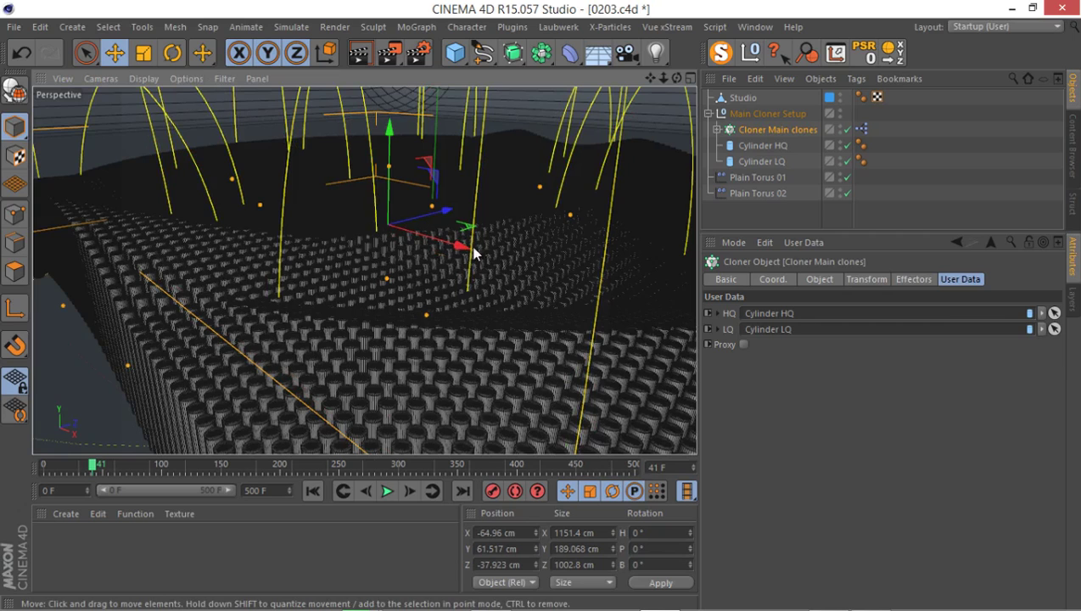
# Step: Inspect the cloned cylinders at frame 41 up close and from farther away, and render the perspective view
pyautogui.keyDown('alt'); pyautogui.moveTo(333, 250); pyautogui.dragTo(323, 250); pyautogui.keyUp('alt')
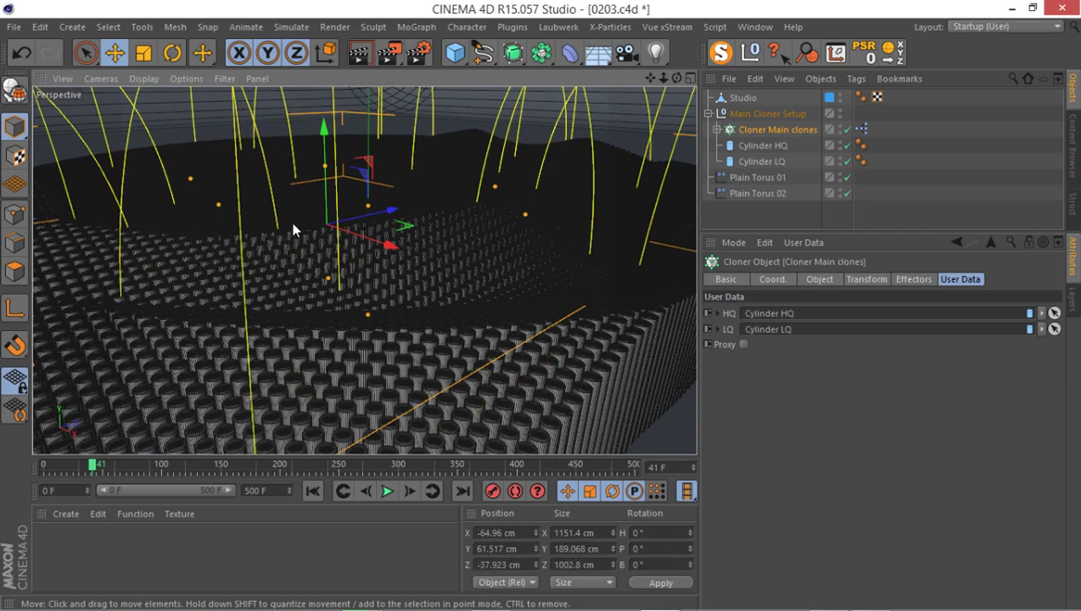
pyautogui.scroll(3, 352, 198)
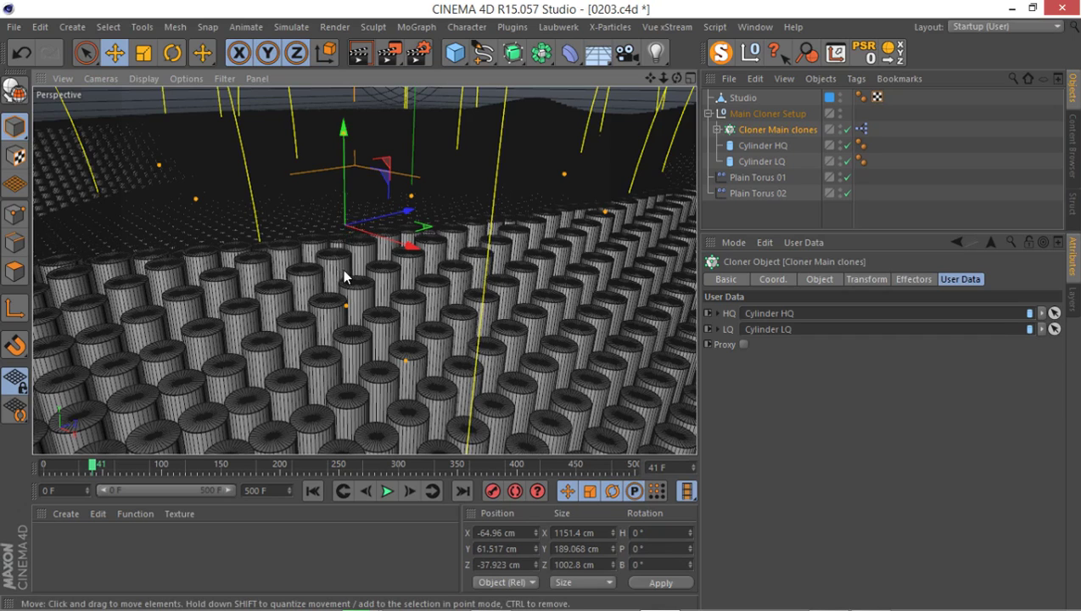
pyautogui.scroll(-2, 320, 303)
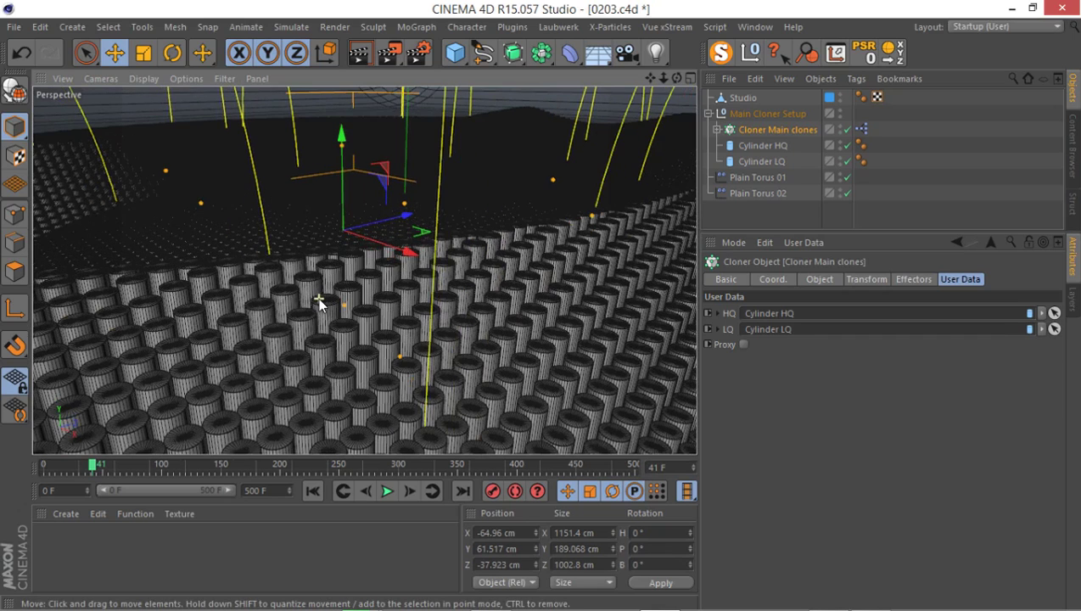
pyautogui.scroll(-3, 320, 304)
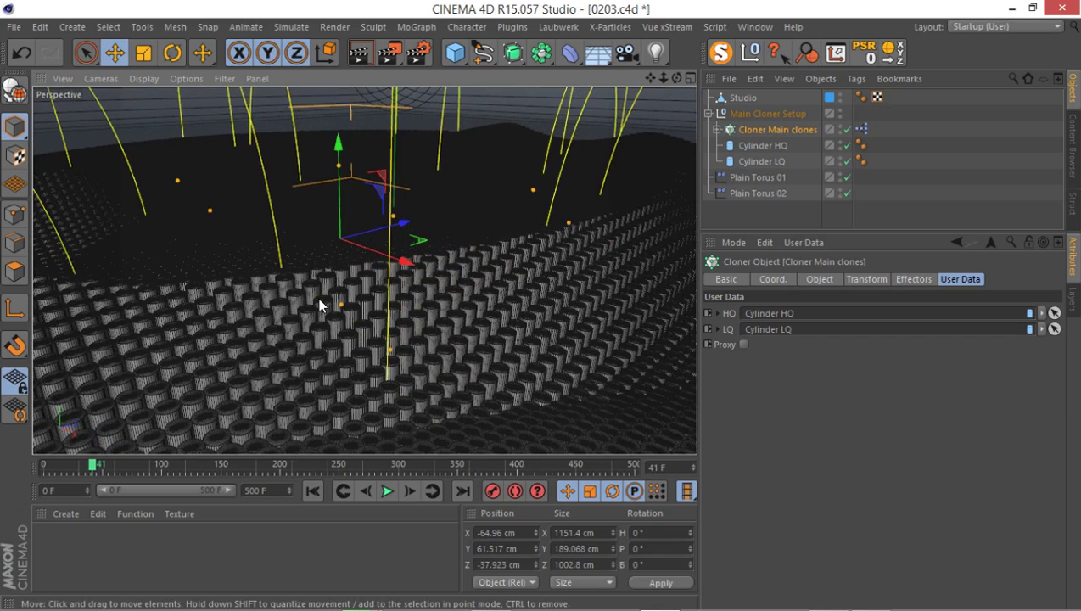
pyautogui.scroll(-5, 320, 304)
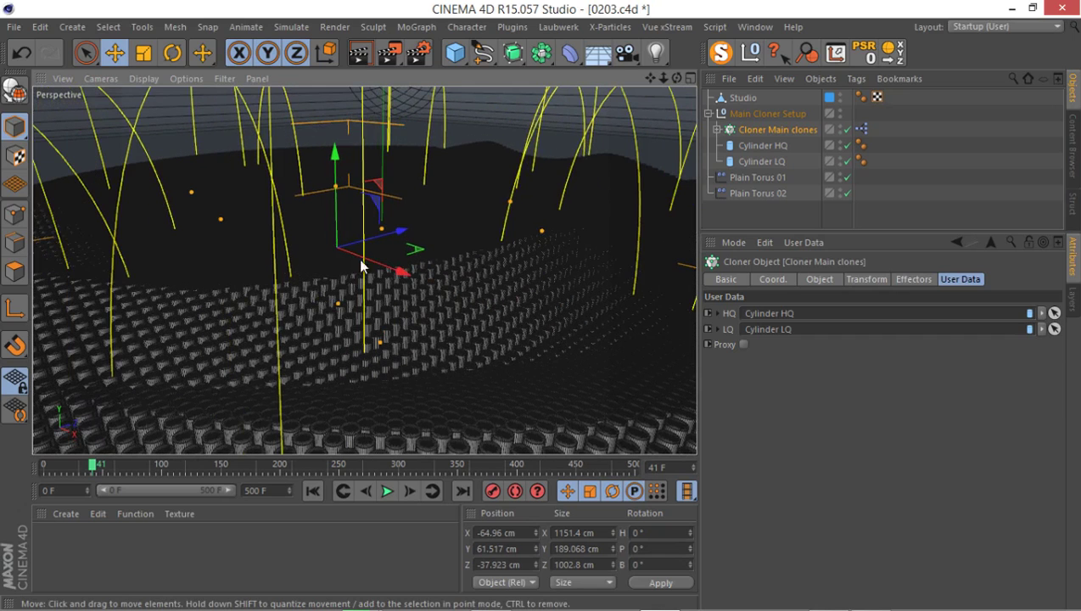
pyautogui.click(357, 60)
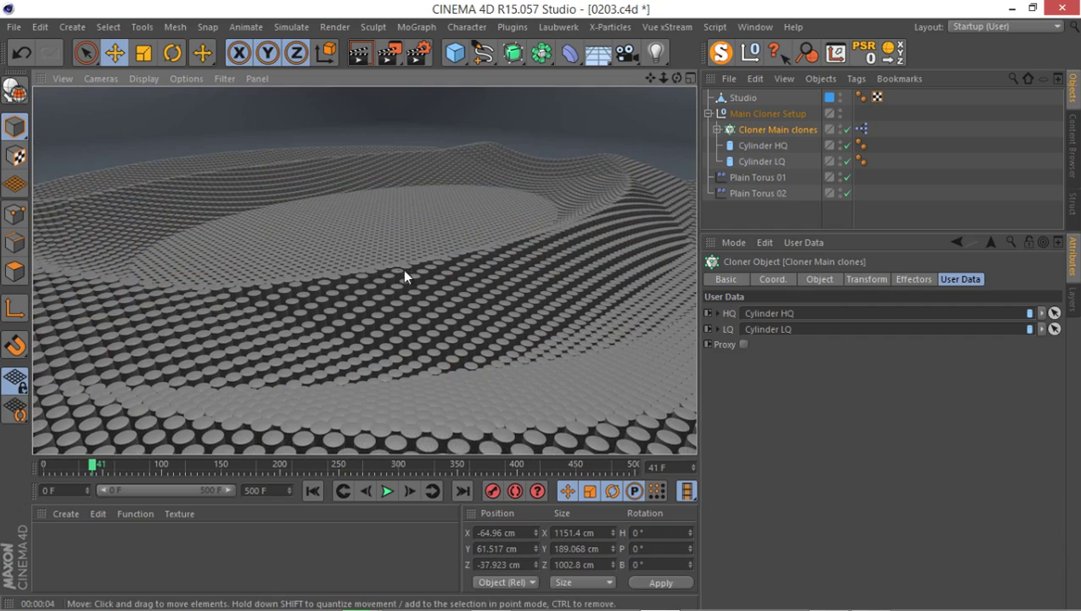
# Step: Set the Y position parameter of the Plain Torus 01 effector to 40 cm
pyautogui.click(734, 193)
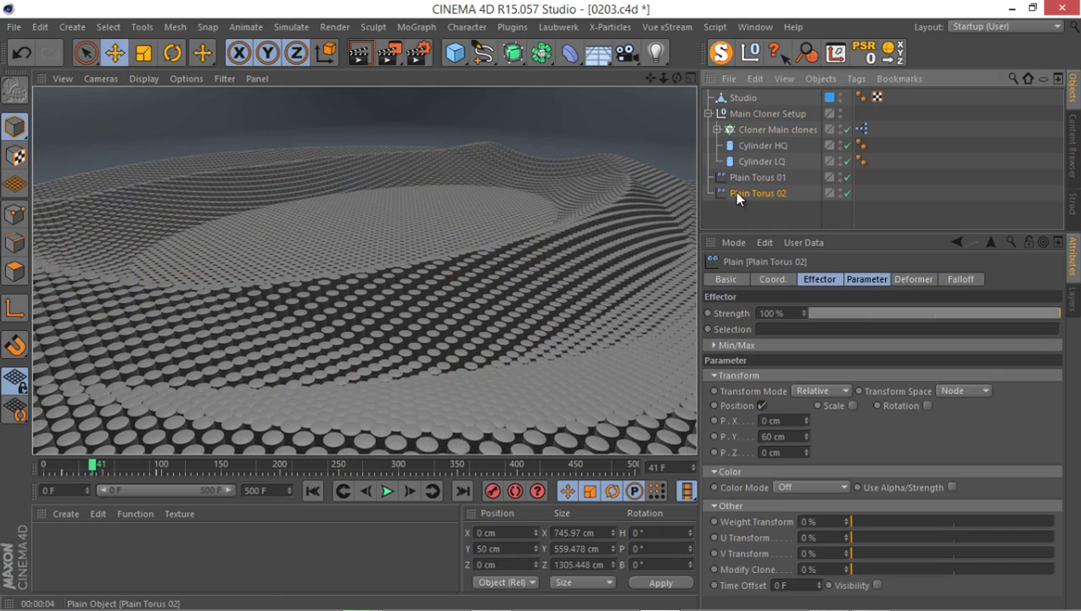
pyautogui.click(954, 280)
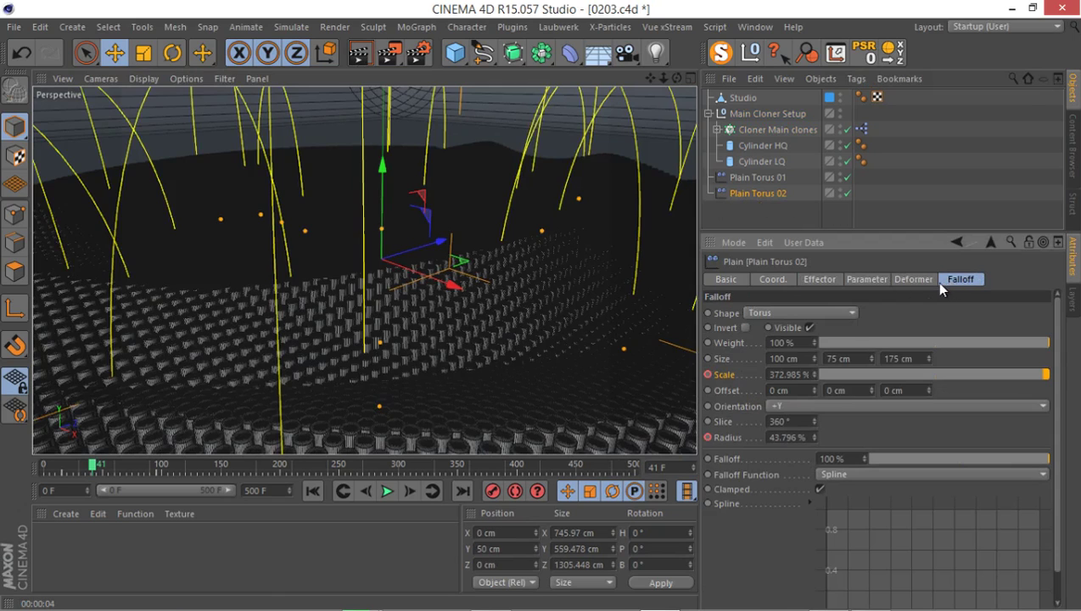
pyautogui.click(761, 177)
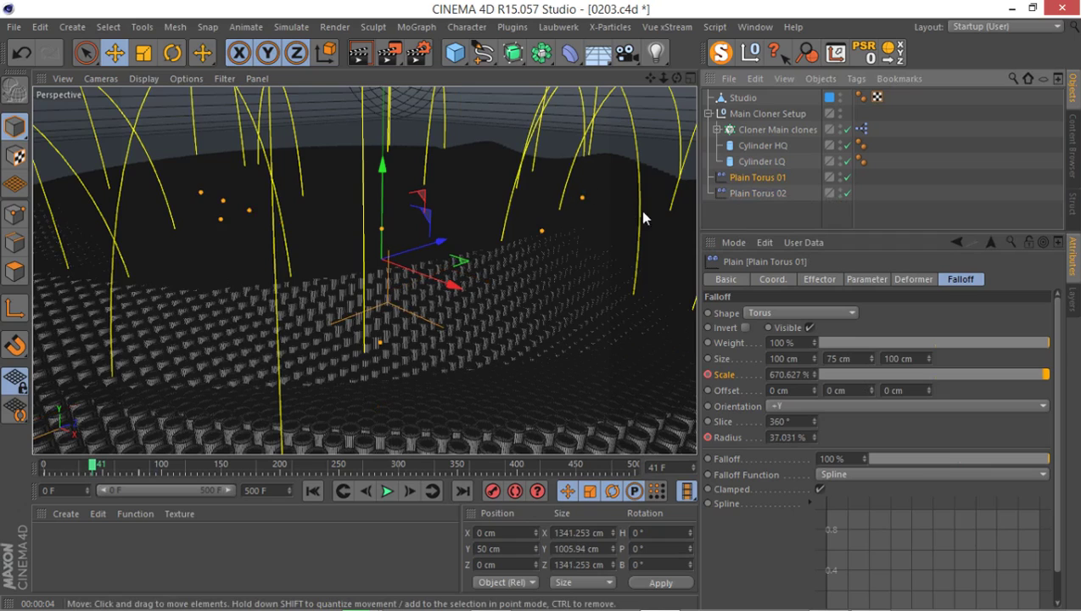
pyautogui.moveTo(750, 177)
pyautogui.mouseDown()
pyautogui.moveTo(742, 183)
pyautogui.moveTo(752, 191)
pyautogui.mouseUp()
pyautogui.click(755, 182)
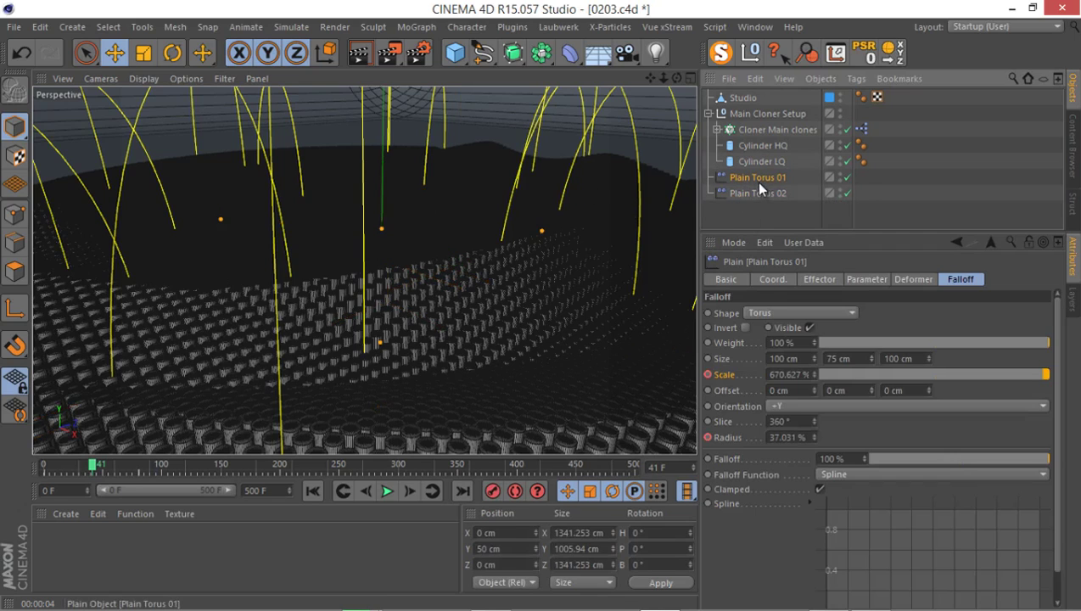
pyautogui.click(817, 279)
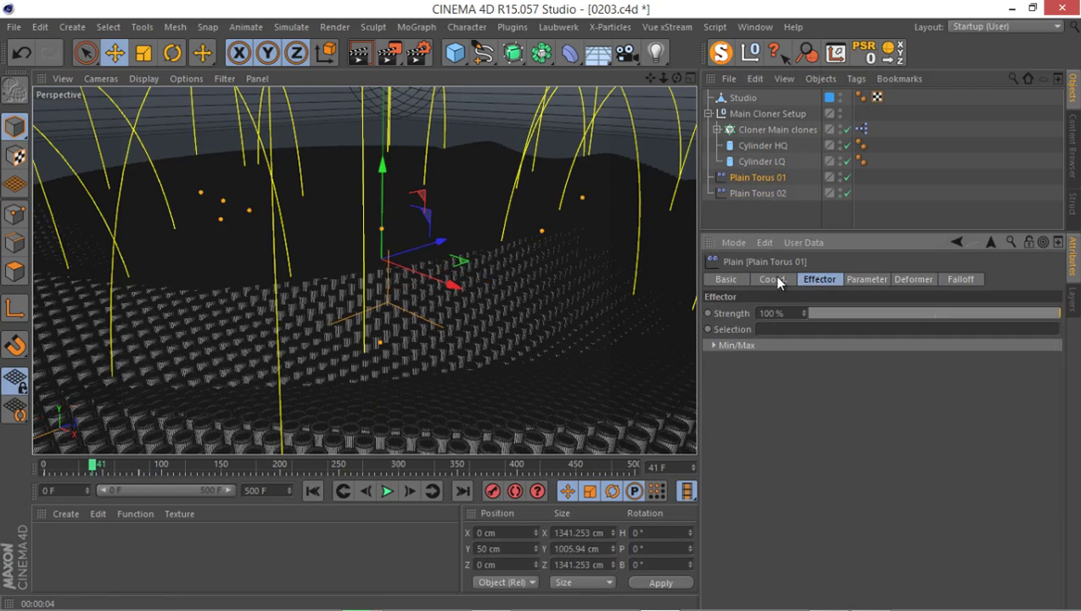
pyautogui.click(862, 281)
pyautogui.click(772, 368)
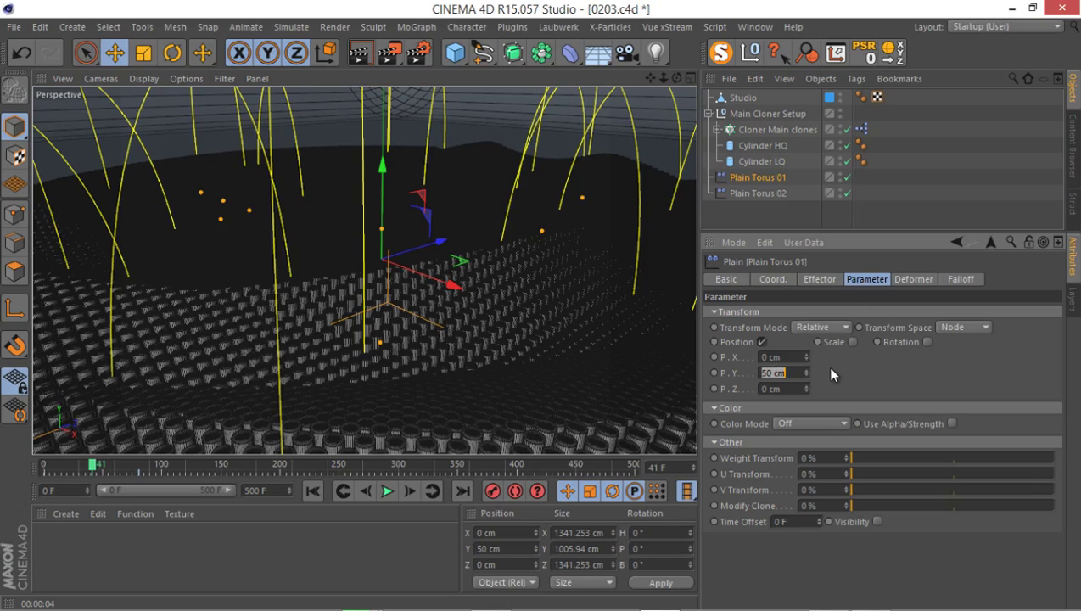
pyautogui.write('40')
pyautogui.press('Return')
# Step: Set the Y position parameter of the Plain Torus 02 effector to 50 cm and render the perspective view again
pyautogui.click(763, 193)
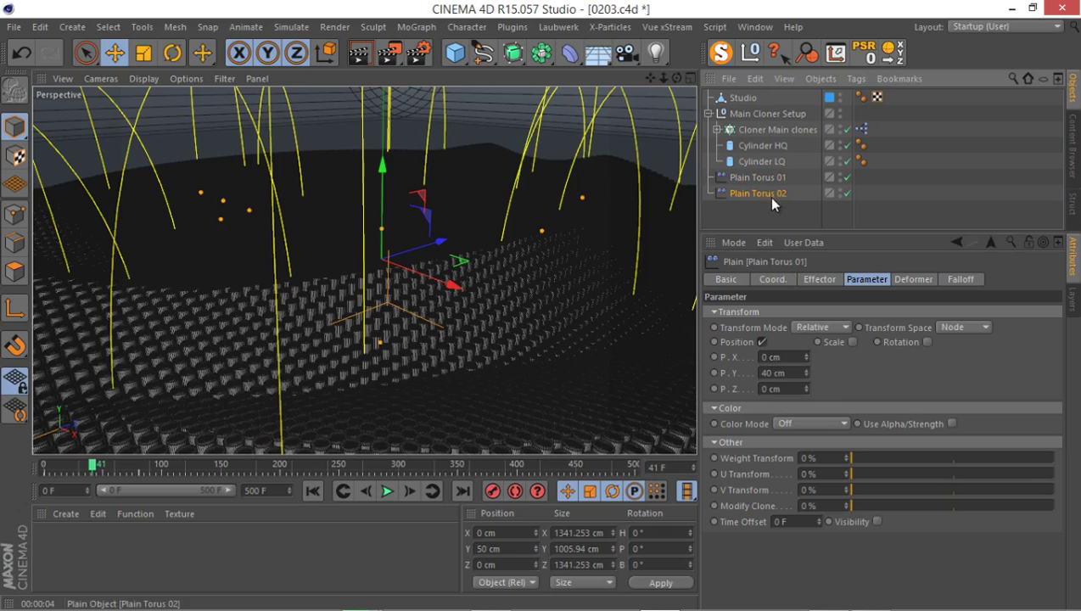
pyautogui.click(777, 372)
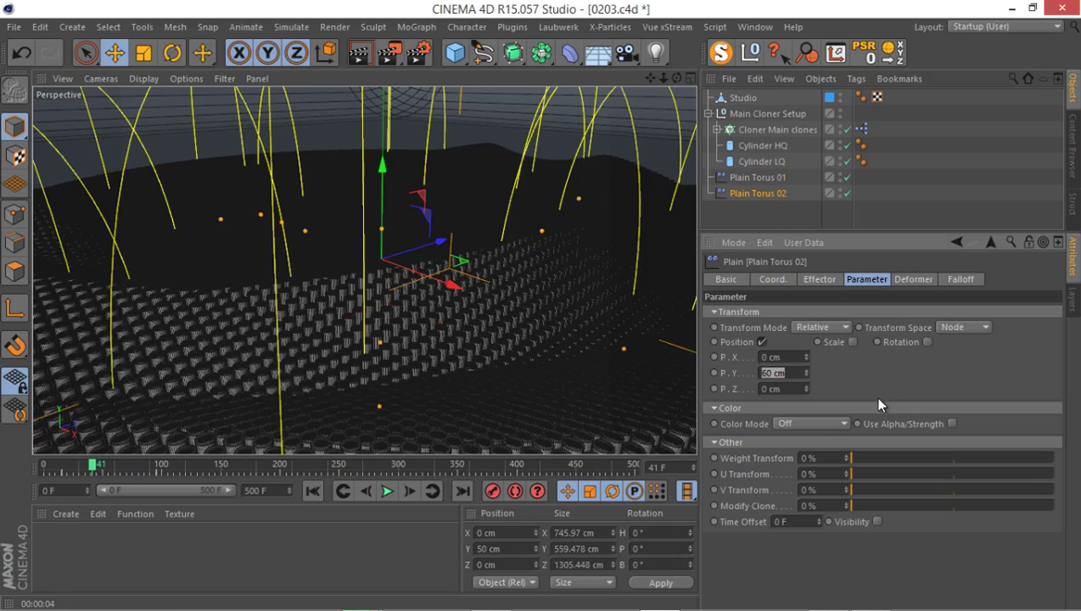
pyautogui.write('50')
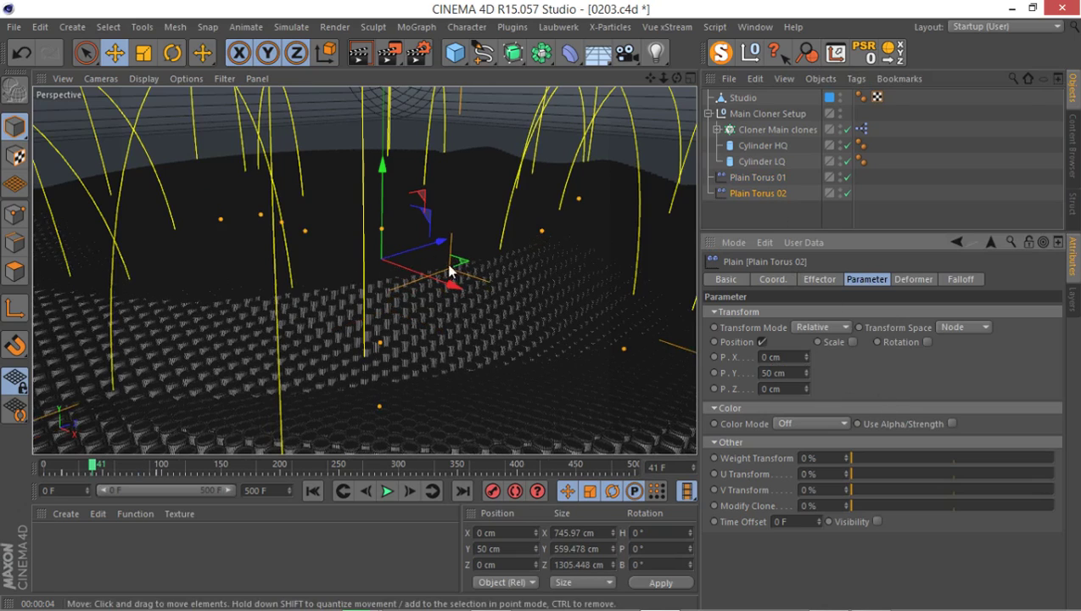
pyautogui.click(423, 253)
pyautogui.click(359, 53)
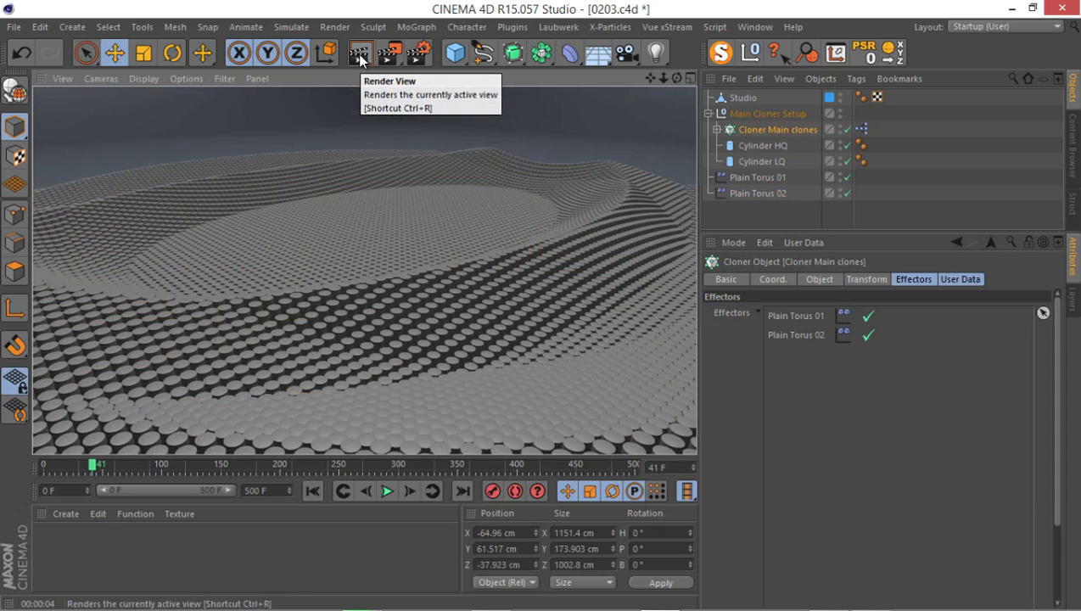
# Step: Change the Y position parameter of the Plain Torus 01 effector and set that of Plain Torus 02 to 40 cm
pyautogui.click(736, 176)
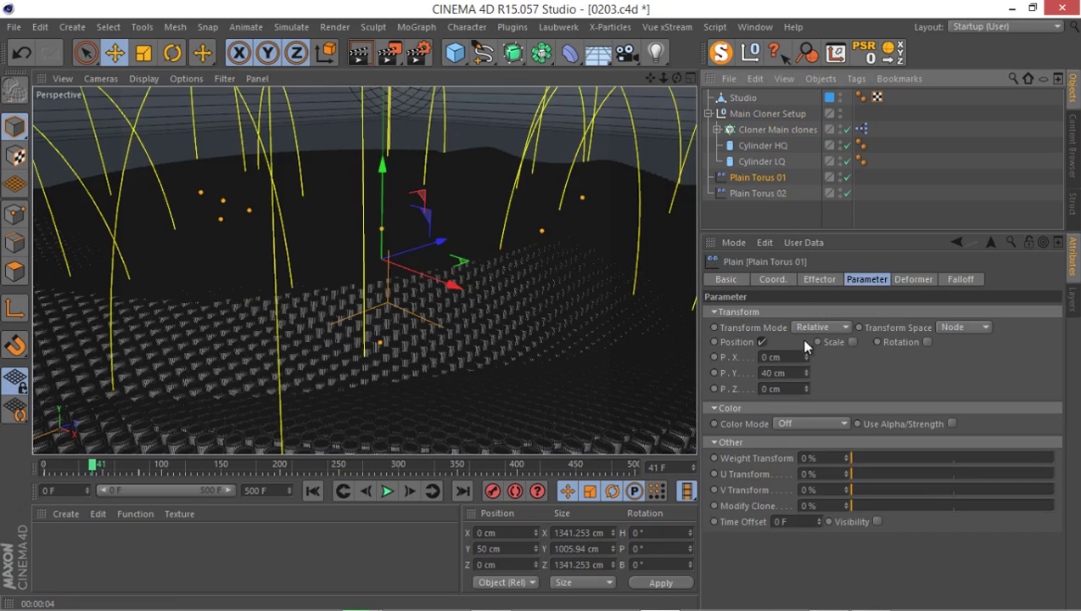
pyautogui.click(790, 373)
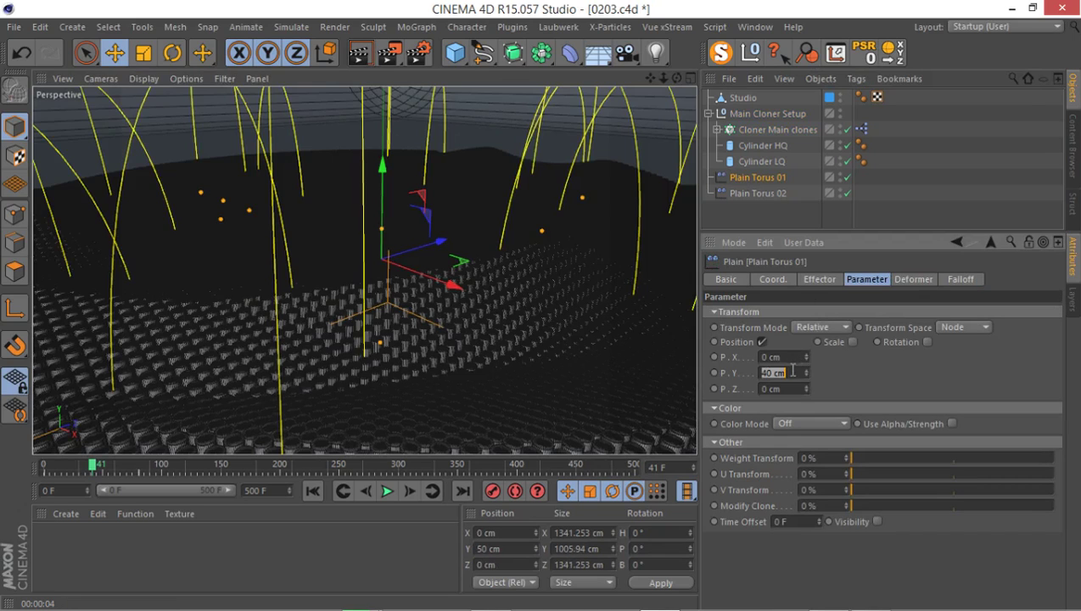
pyautogui.click(762, 193)
pyautogui.click(786, 373)
pyautogui.write('40')
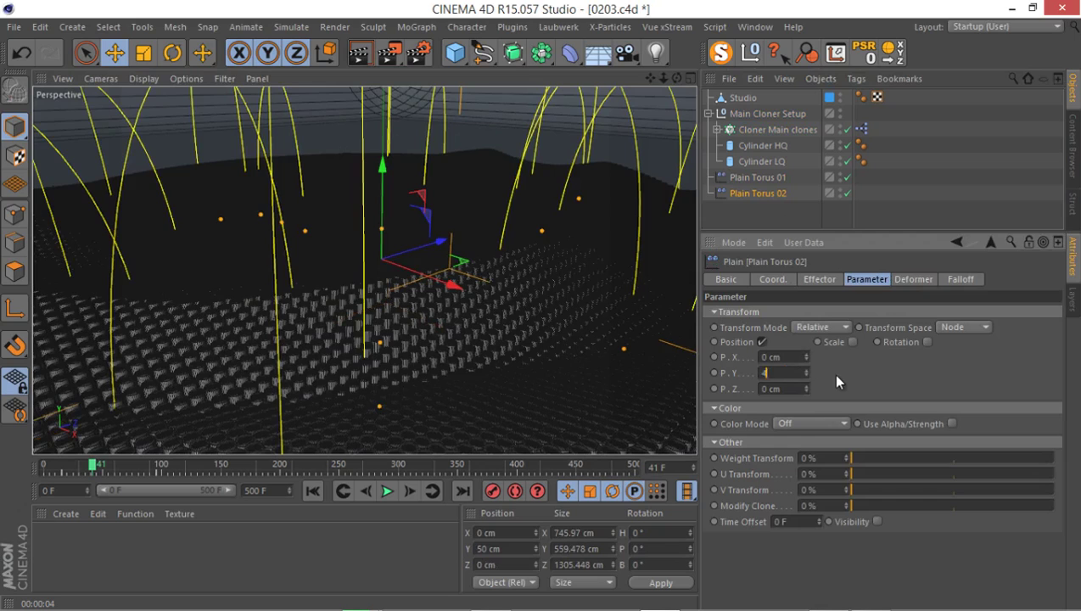
pyautogui.press('Return')
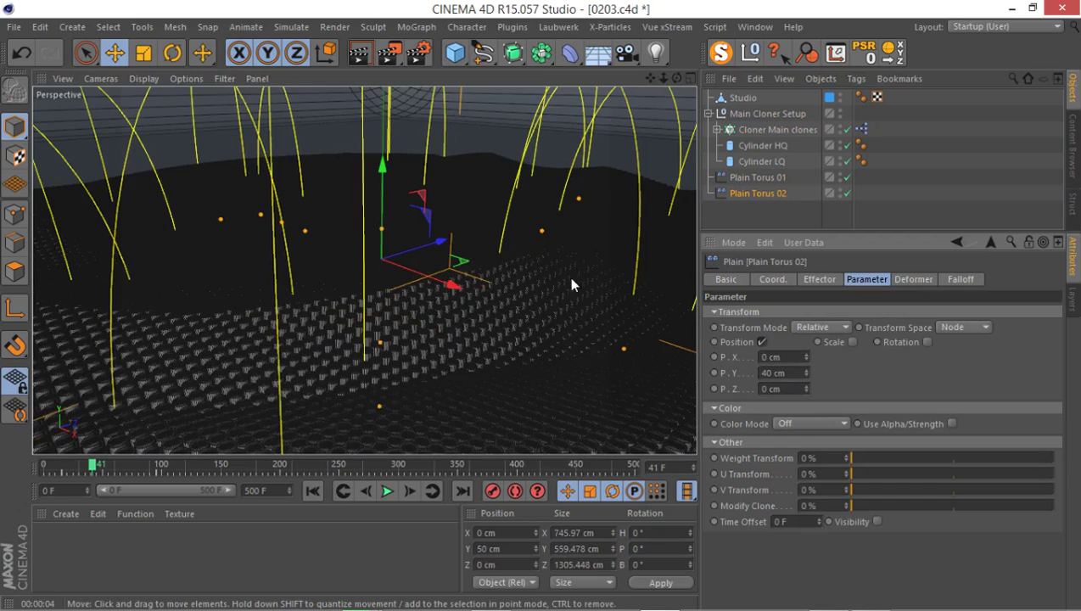
# Step: Render the perspective view with the new effector heights and switch the viewport display to Quick Shading
pyautogui.click(358, 57)
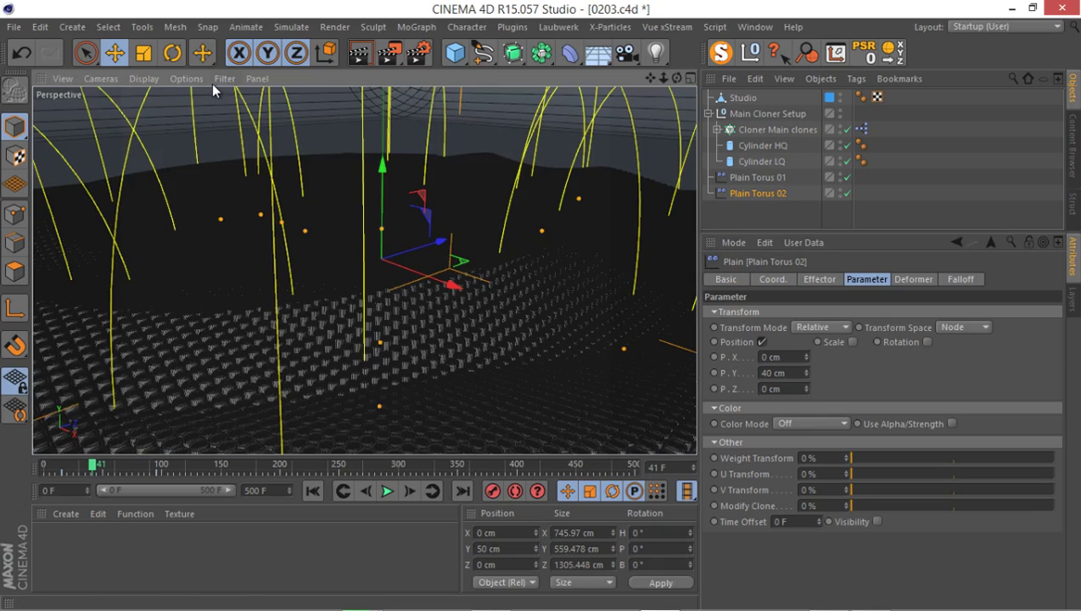
pyautogui.click(186, 79)
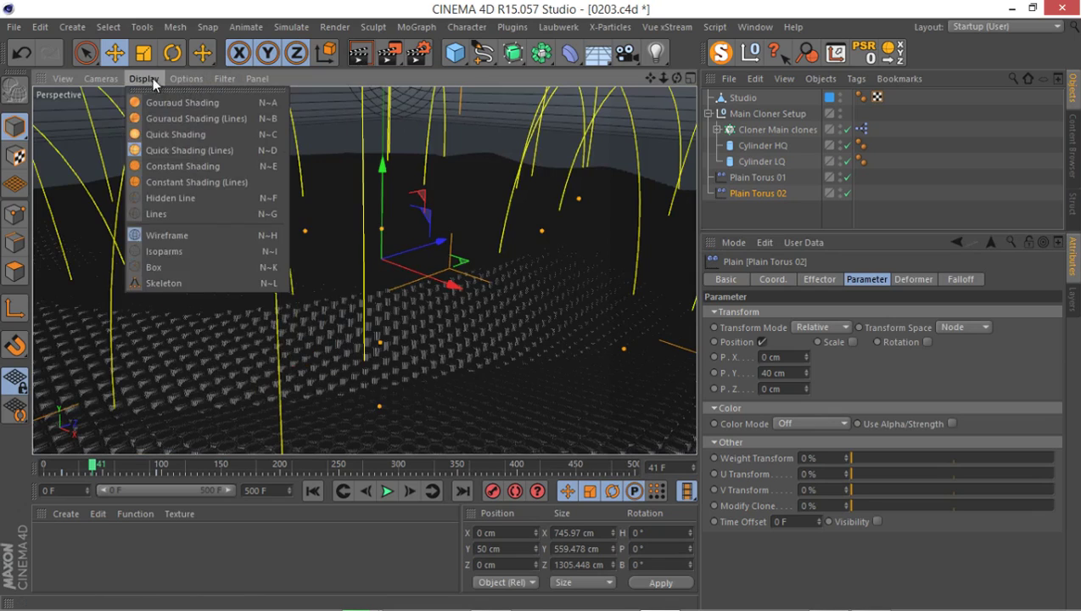
pyautogui.click(170, 131)
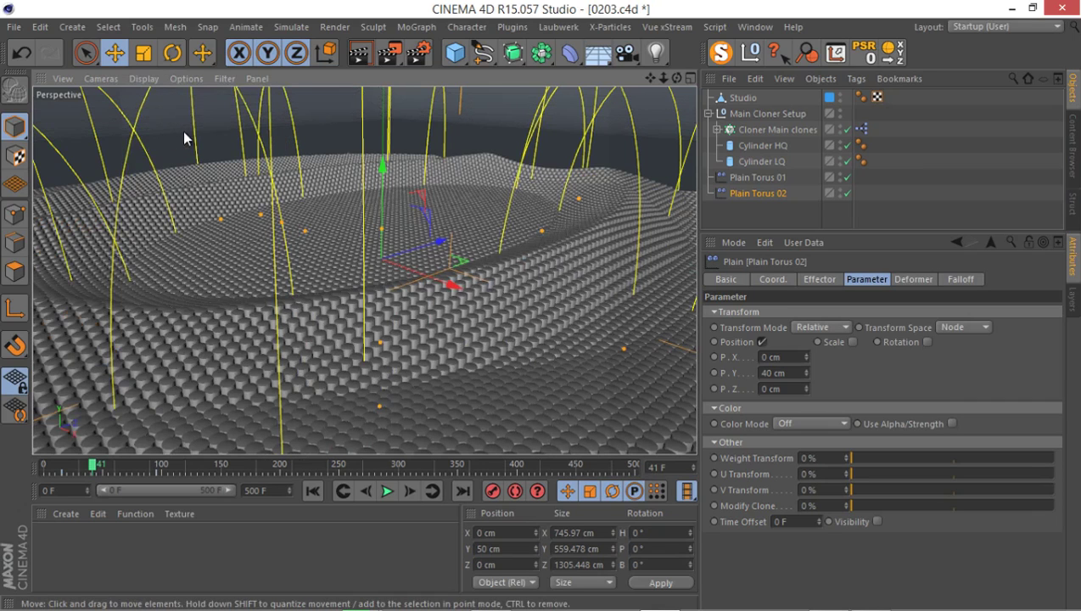
pyautogui.click(424, 117)
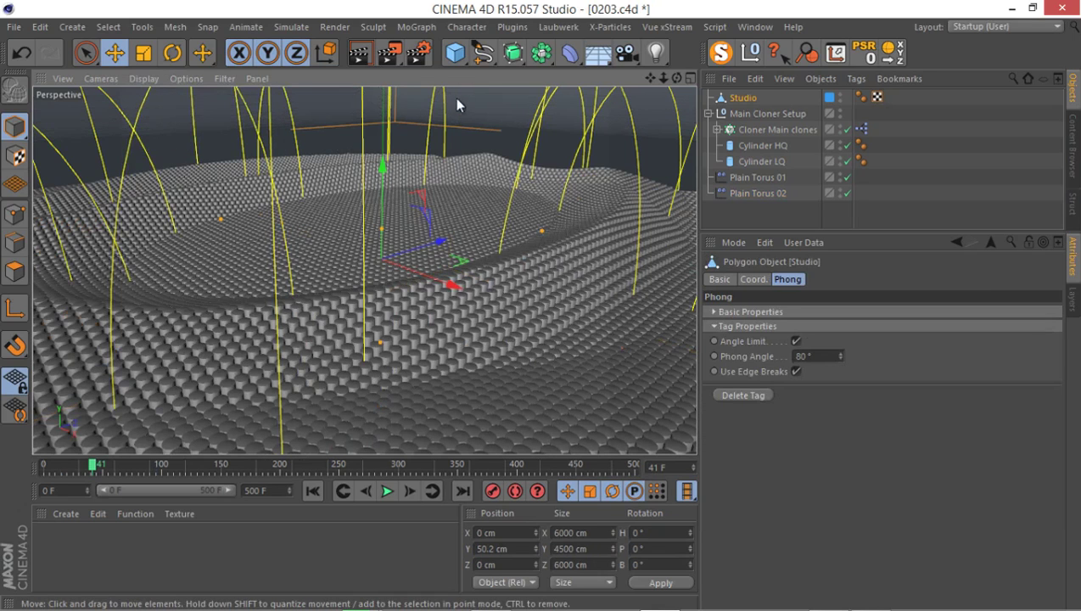
# Step: Set the renderer to Software in the render settings
pyautogui.click(411, 56)
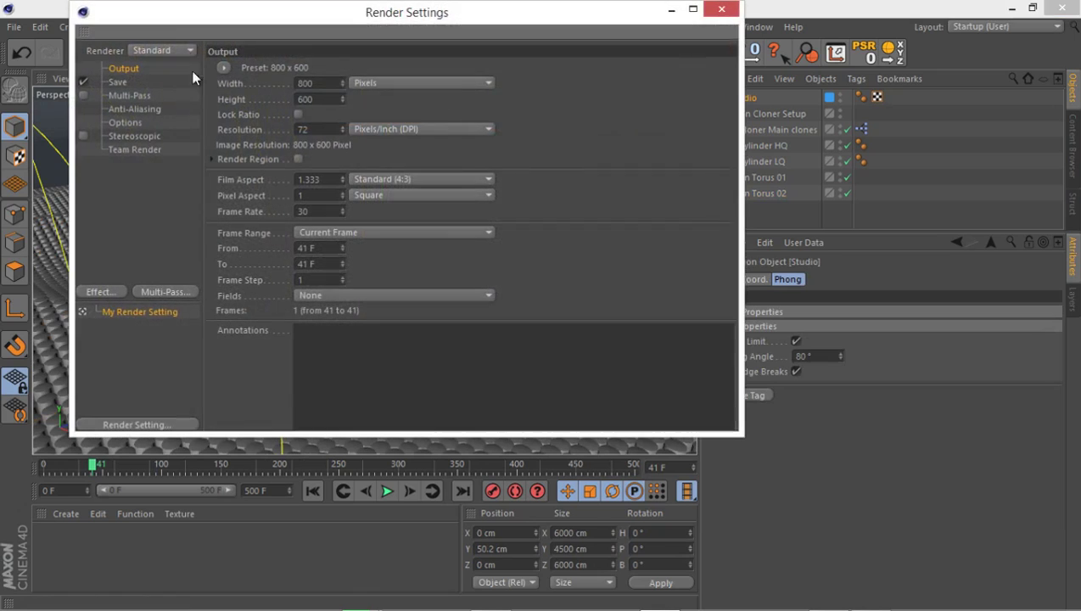
pyautogui.moveTo(208, 29); pyautogui.dragTo(328, 107)
pyautogui.click(283, 129)
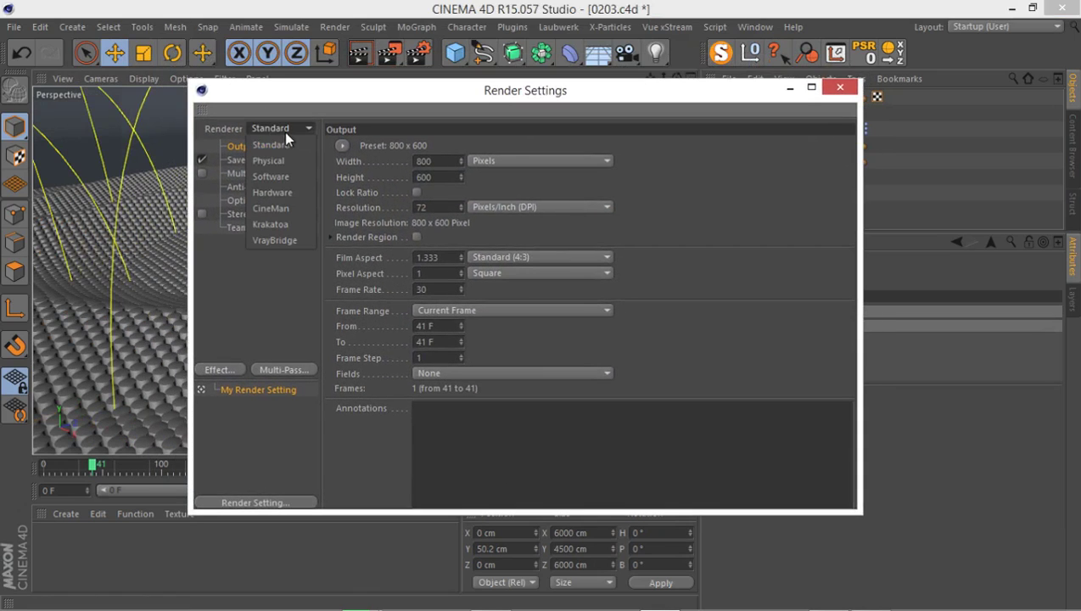
pyautogui.click(294, 175)
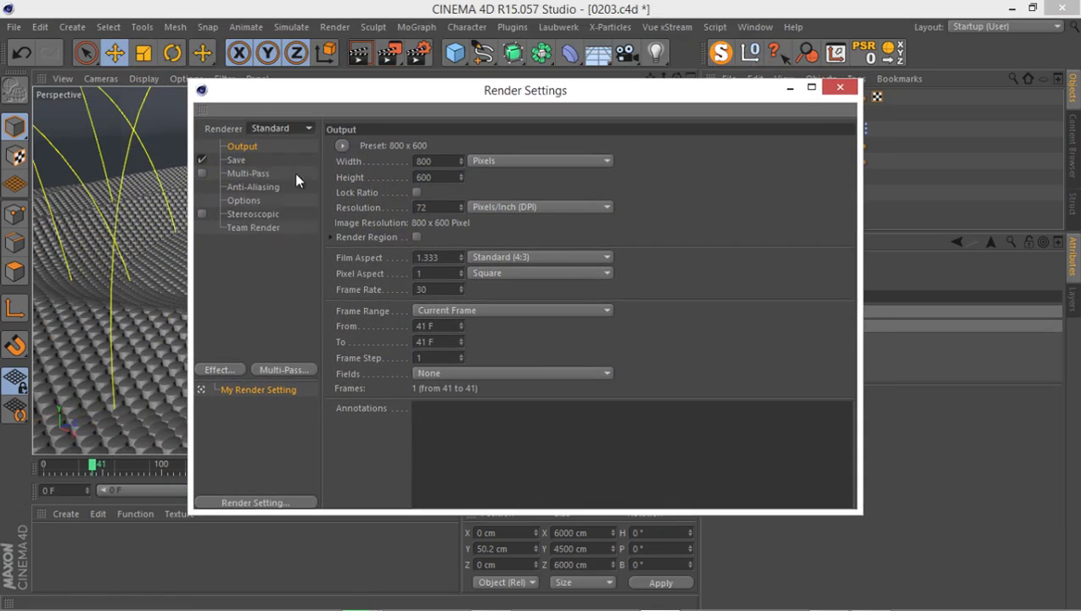
pyautogui.click(837, 85)
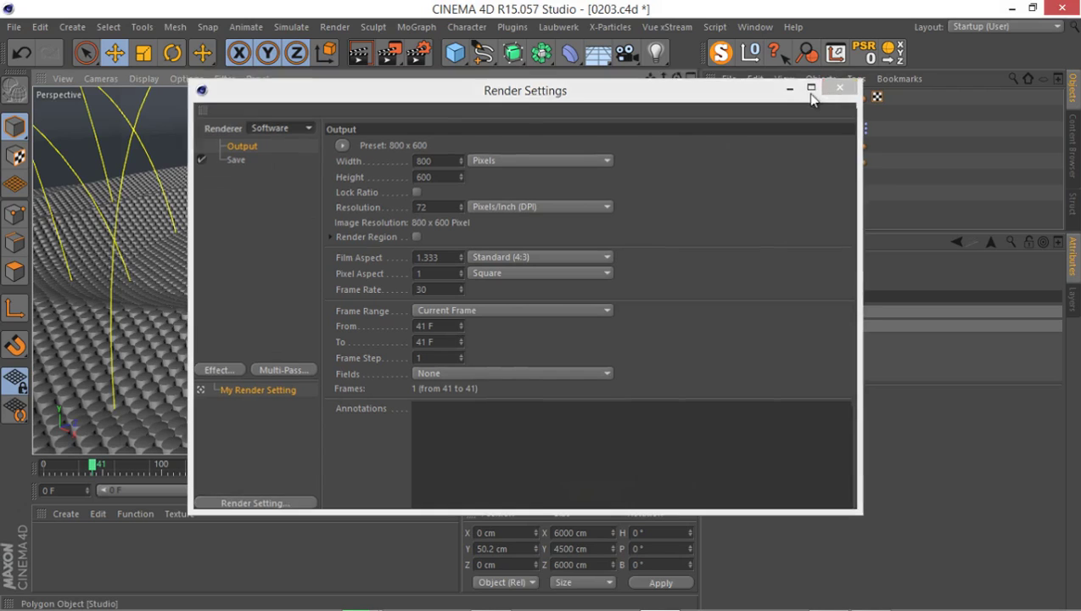
# Step: Set the render output's frame range from 0 to 150
pyautogui.click(417, 54)
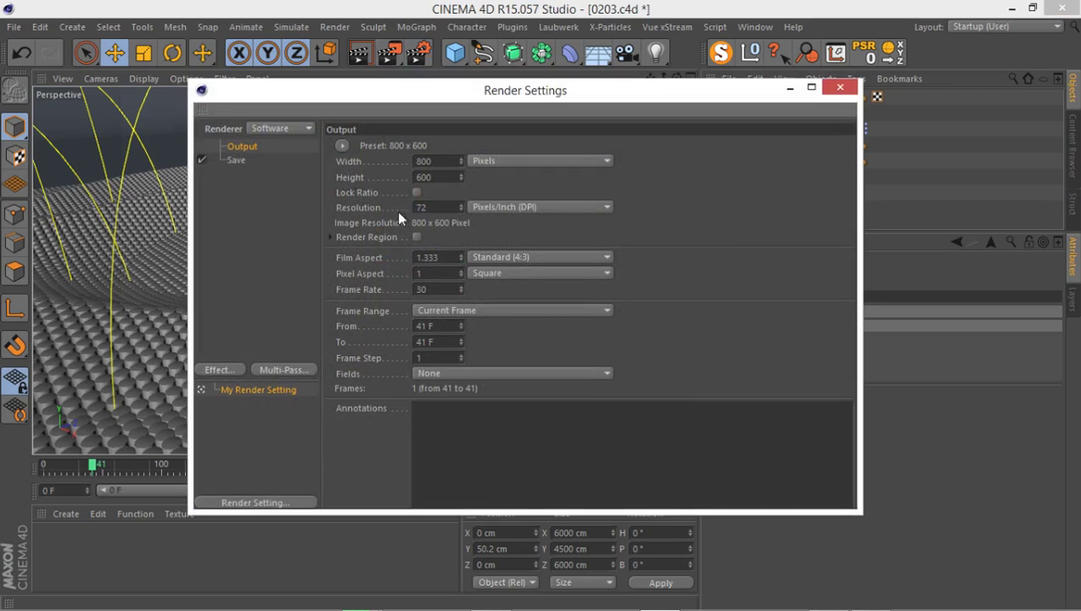
pyautogui.doubleClick(428, 326)
pyautogui.write('0')
pyautogui.doubleClick(442, 342)
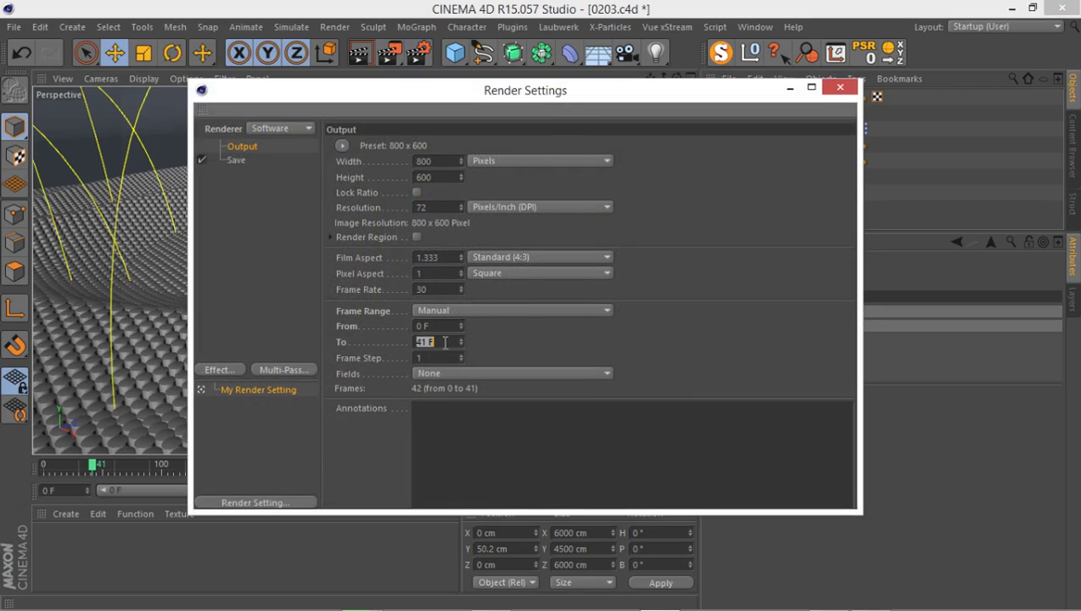
pyautogui.write('150')
pyautogui.press('Return')
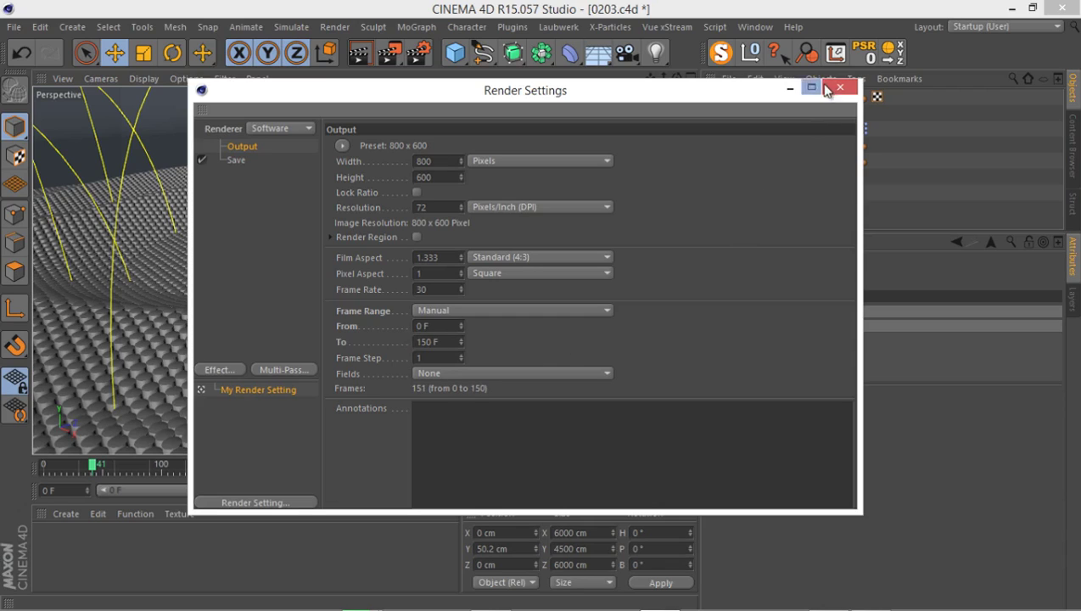
# Step: Lock the ratio of the render output size and set its width to 500 pixels
pyautogui.click(414, 192)
pyautogui.doubleClick(430, 161)
pyautogui.press('Return')
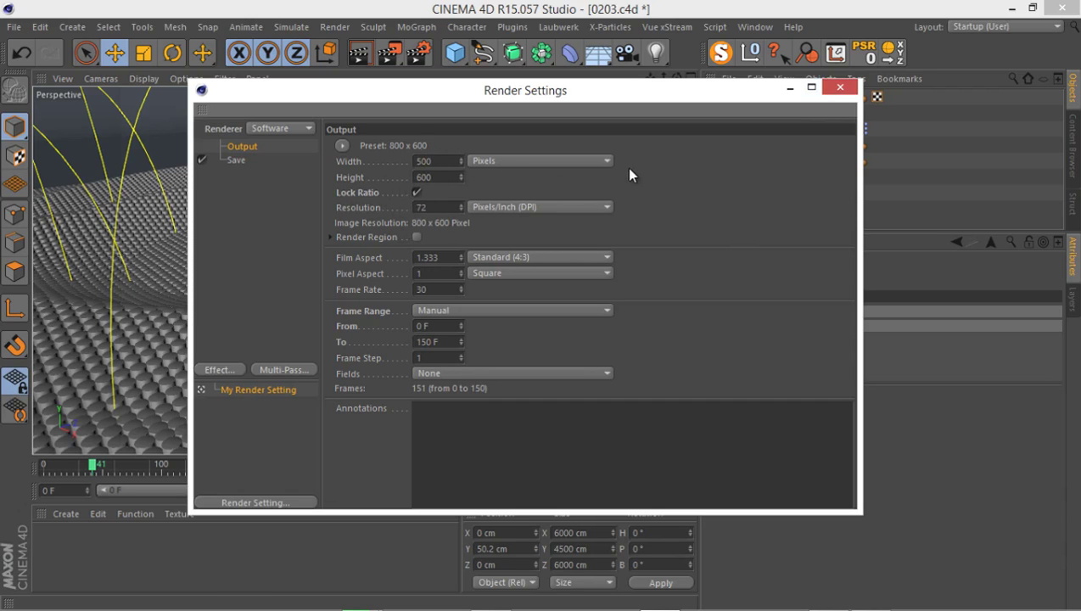
pyautogui.click(839, 87)
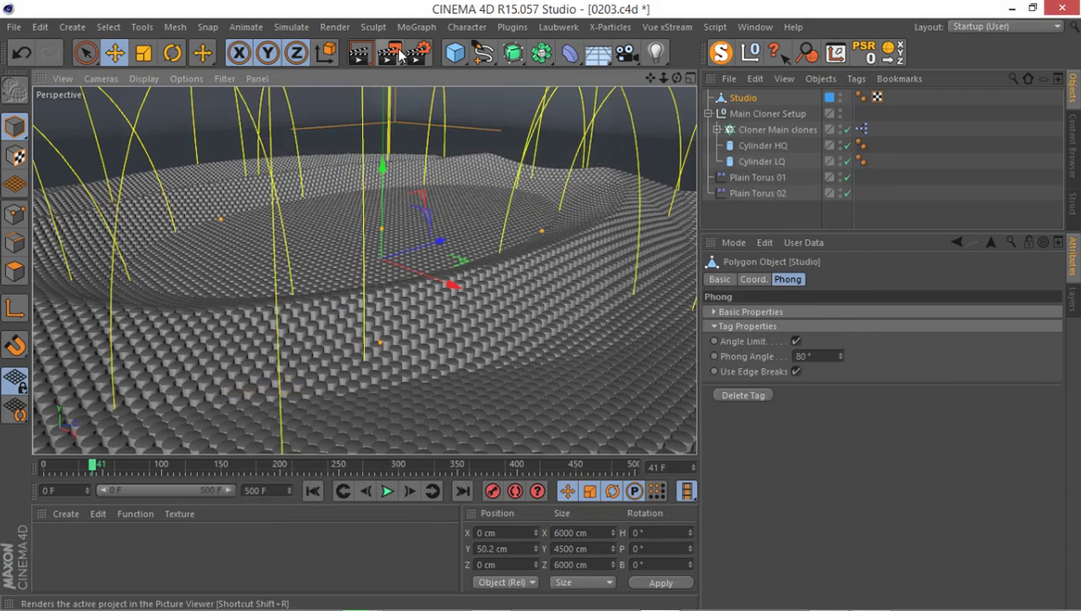
# Step: Render the animation preview to the Picture Viewer and stop the rendering at about frame 80
pyautogui.click(388, 54)
pyautogui.click(573, 378)
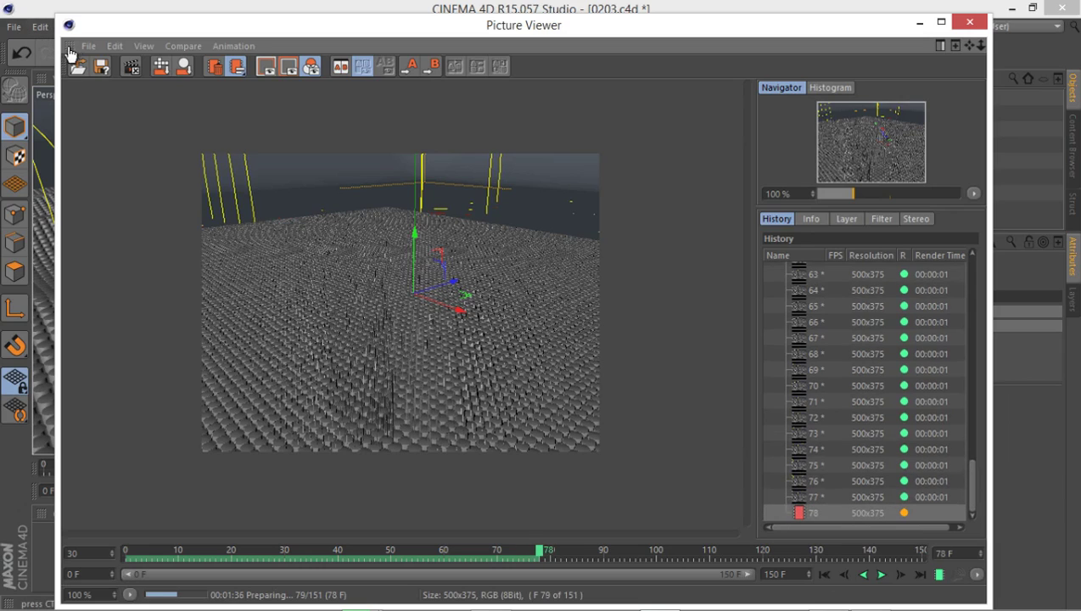
pyautogui.click(85, 47)
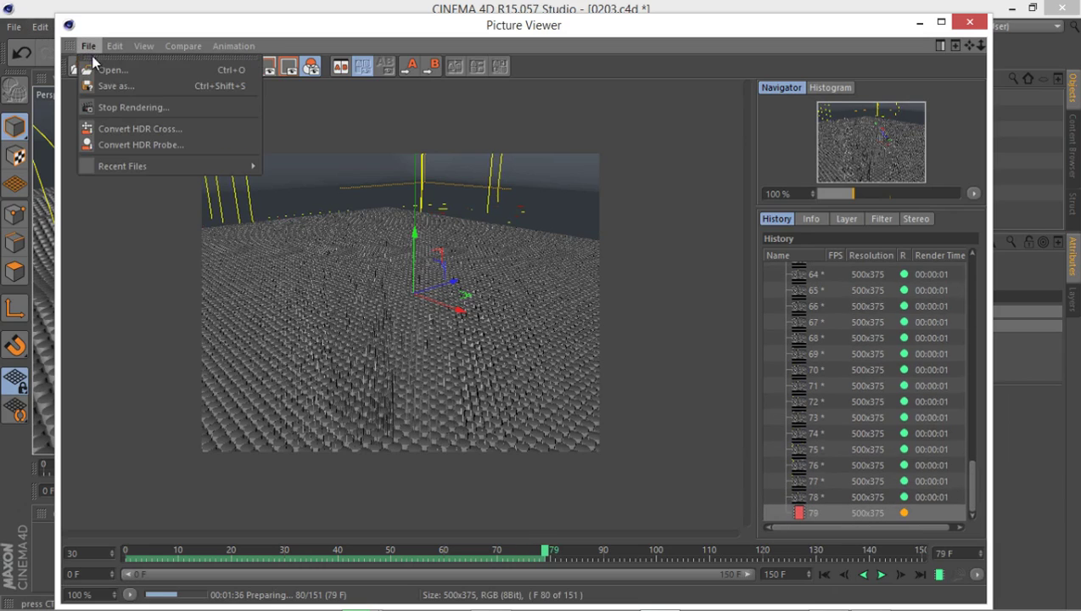
pyautogui.click(183, 107)
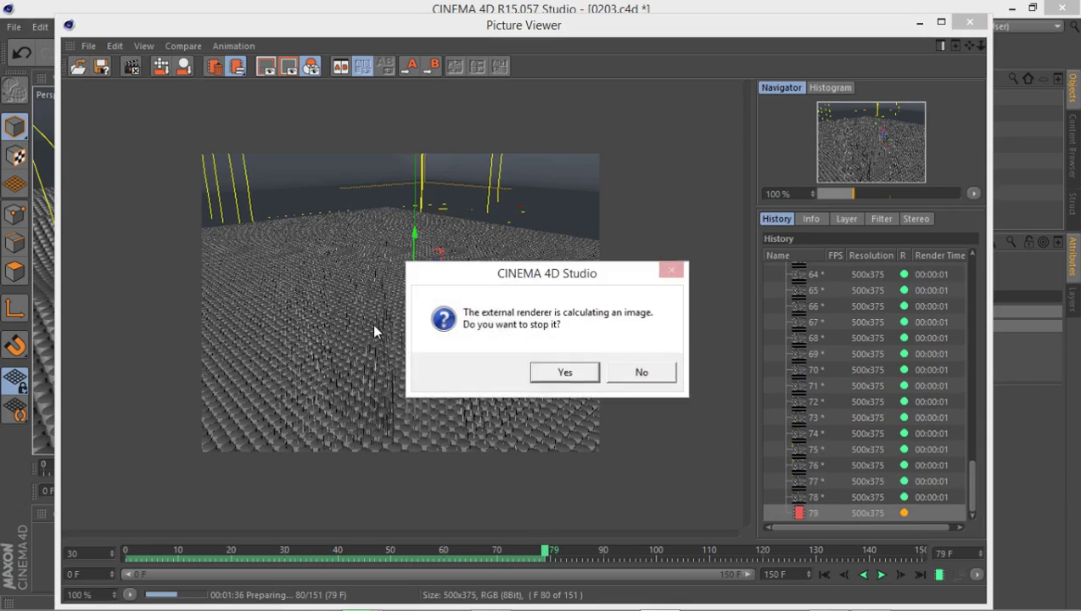
pyautogui.click(558, 376)
# Step: Play back the rendered frames in the Picture Viewer from near the start, and close the viewer
pyautogui.click(140, 549)
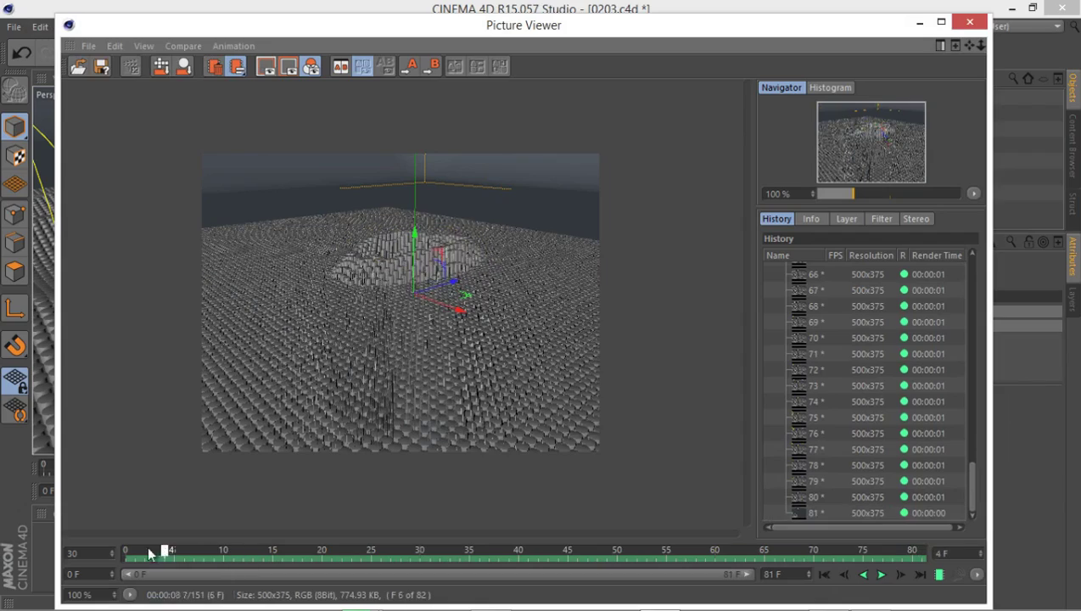
pyautogui.press('F8')
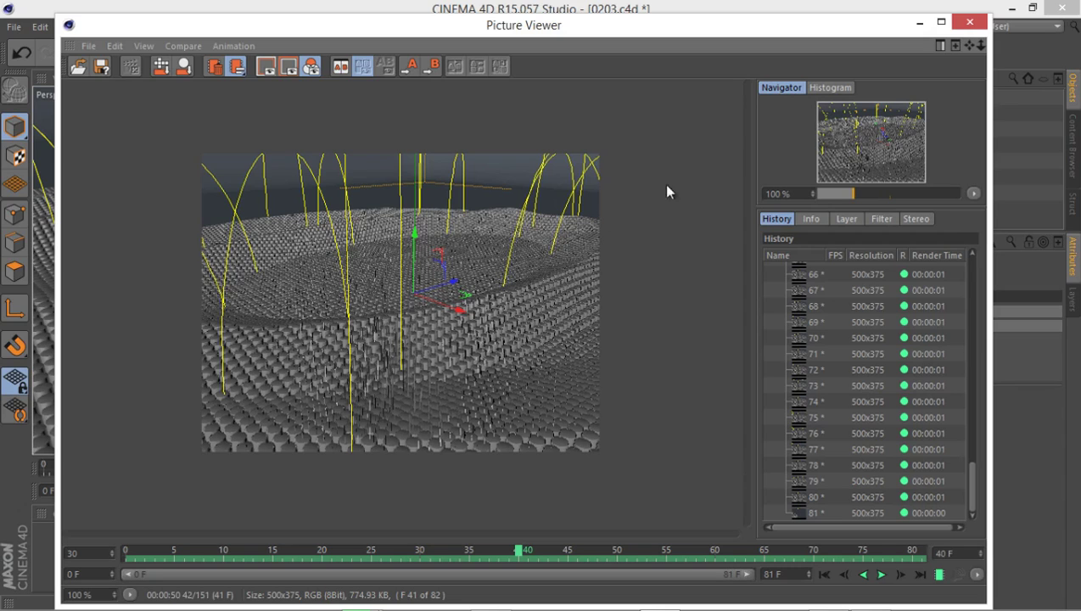
pyautogui.click(968, 22)
# Step: Group Plain Torus 01 and Plain Torus 02 under a null named "Effectors For Main Cloner"
pyautogui.click(755, 193)
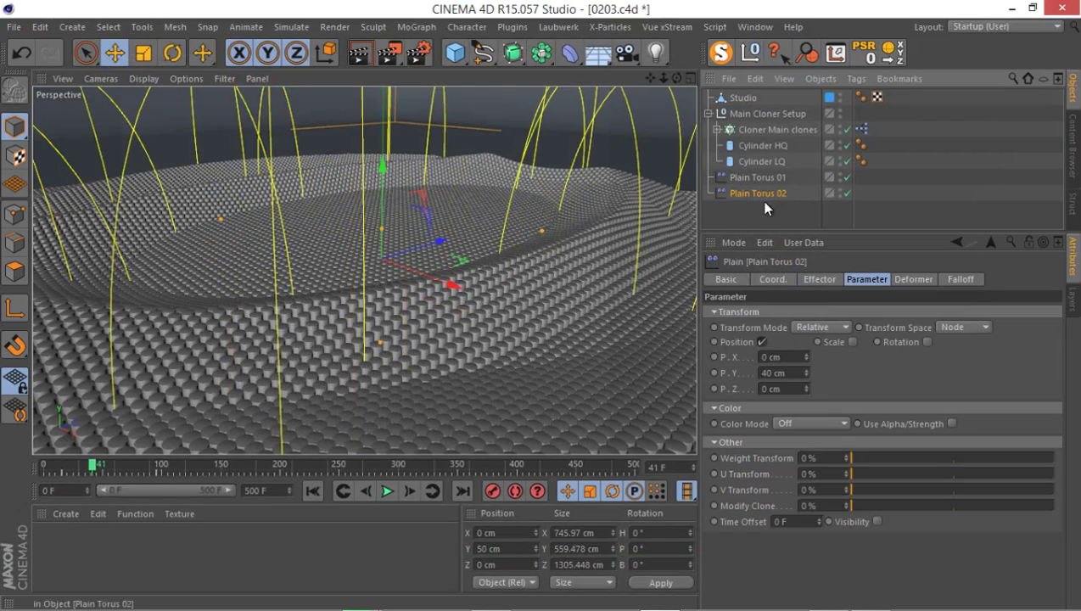
pyautogui.keyDown('shift'); pyautogui.click(755, 176); pyautogui.keyUp('shift')
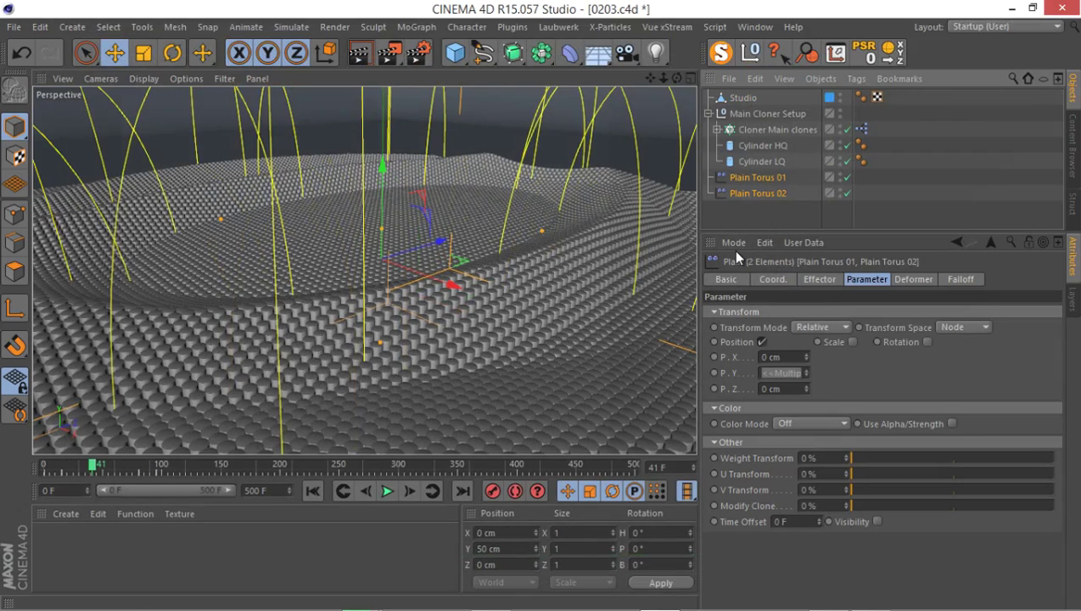
pyautogui.hotkey('alt', 'g')
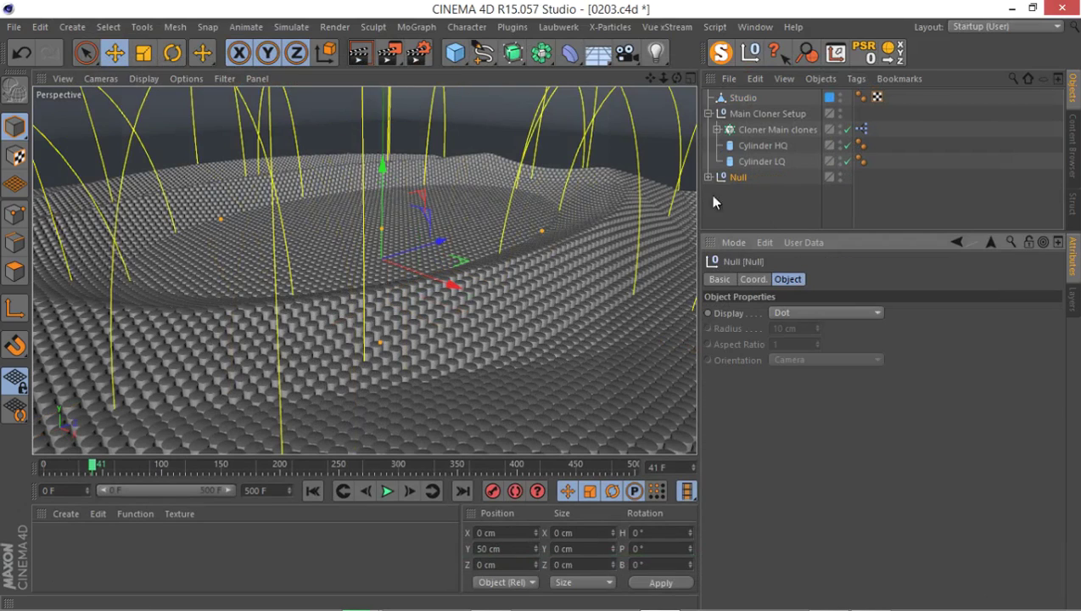
pyautogui.doubleClick(740, 176)
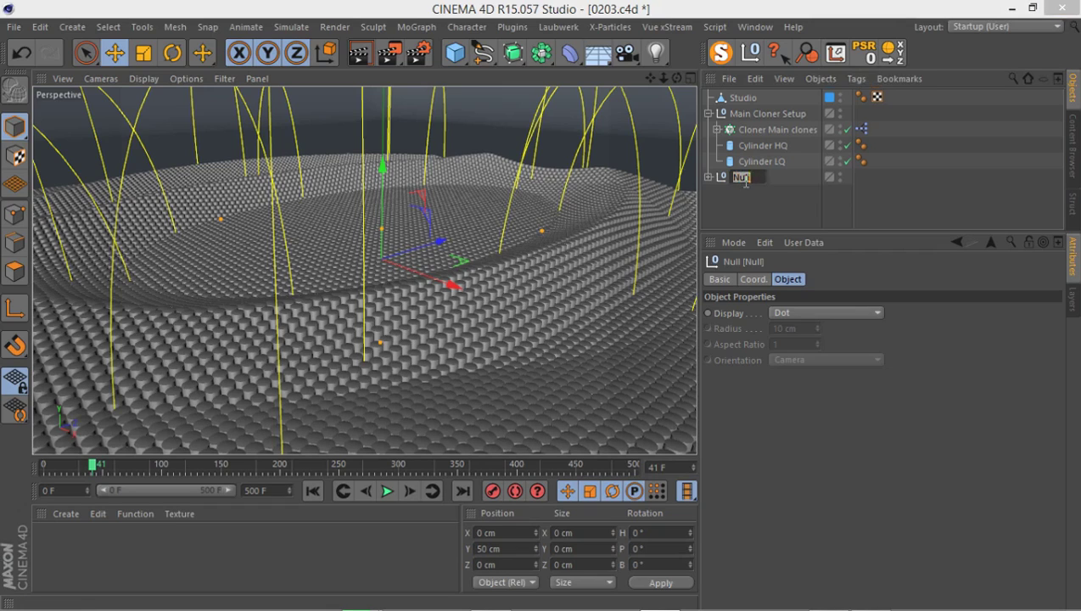
pyautogui.write('E')
pyautogui.write('ffectors F')
pyautogui.write('or Main')
pyautogui.write(' C')
pyautogui.write('loner')
pyautogui.press('Return')
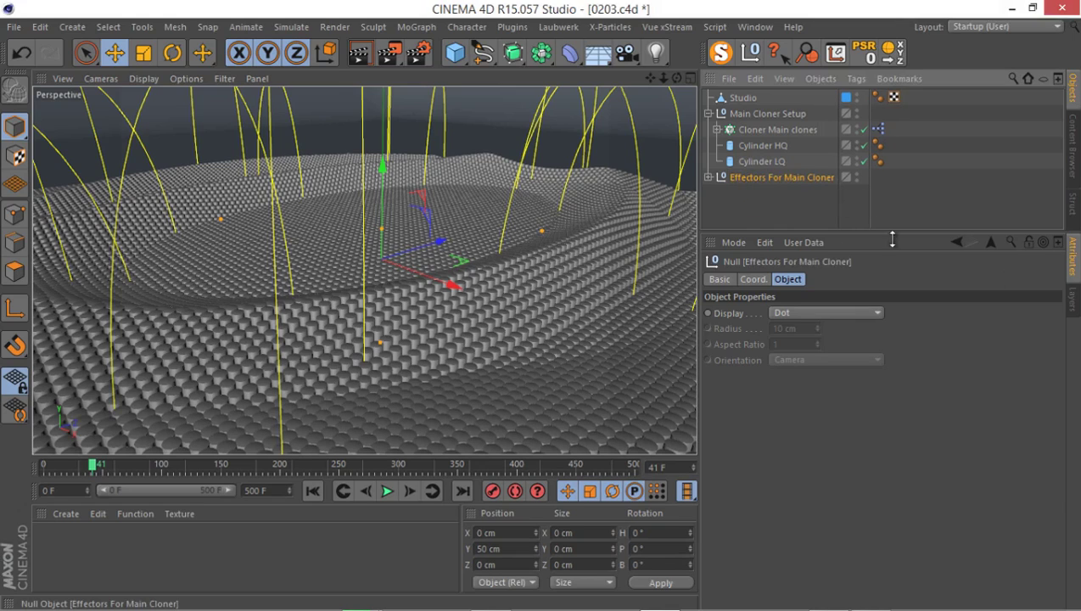
# Step: Create a new layer below "Lighting for clones" and set its colour to red
pyautogui.click(1071, 300)
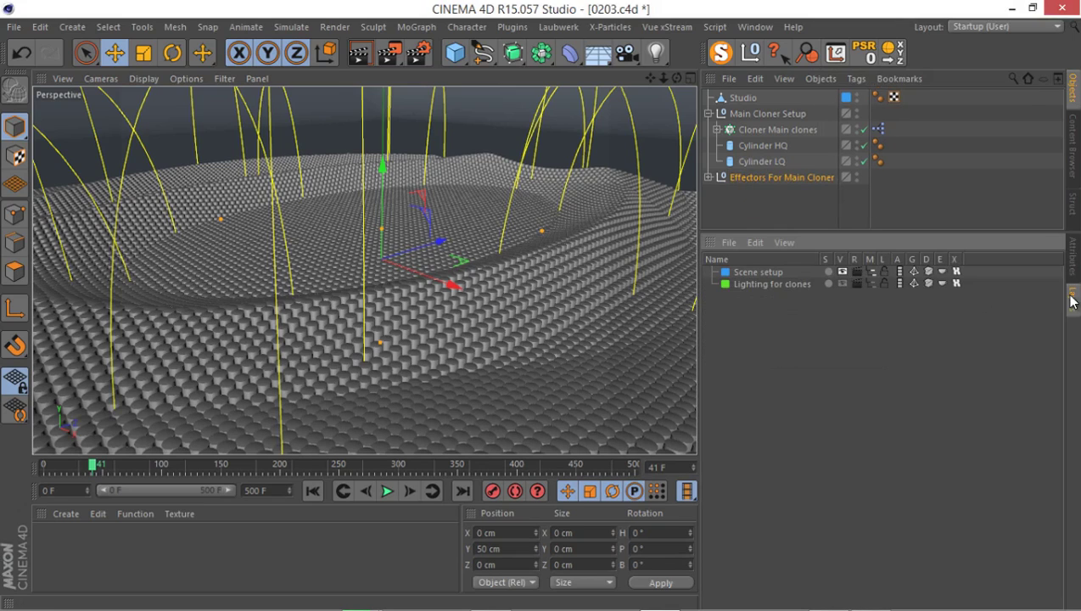
pyautogui.doubleClick(760, 311)
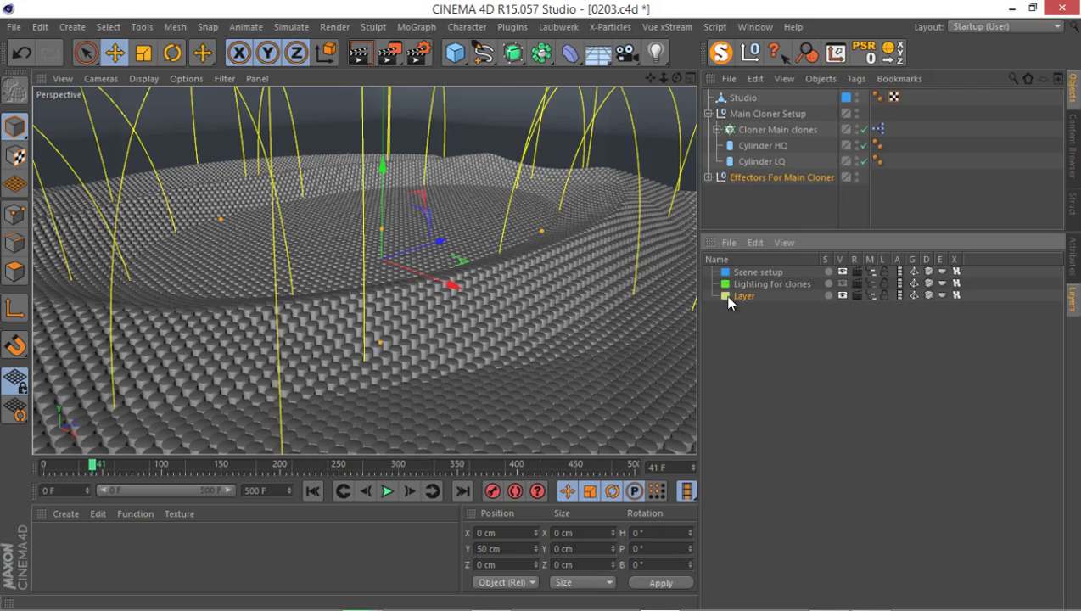
pyautogui.doubleClick(726, 296)
pyautogui.click(696, 238)
pyautogui.click(720, 248)
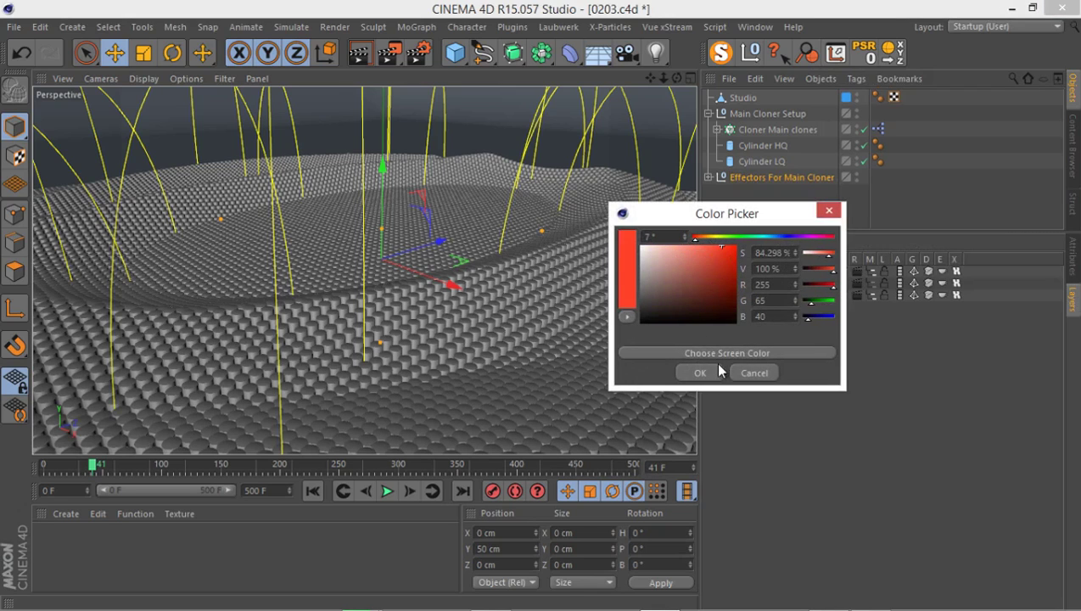
pyautogui.click(717, 372)
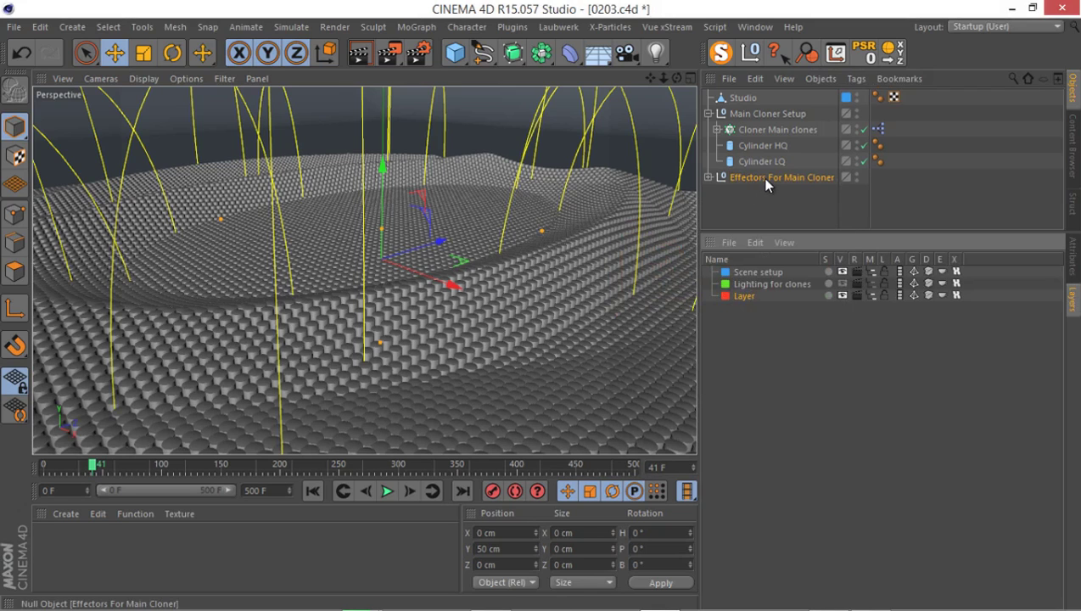
# Step: Assign the "Effectors For Main Cloner" null to the red layer and expand the group to check its child effectors
pyautogui.moveTo(766, 181)
pyautogui.mouseDown()
pyautogui.moveTo(767, 297)
pyautogui.moveTo(754, 296)
pyautogui.mouseUp()
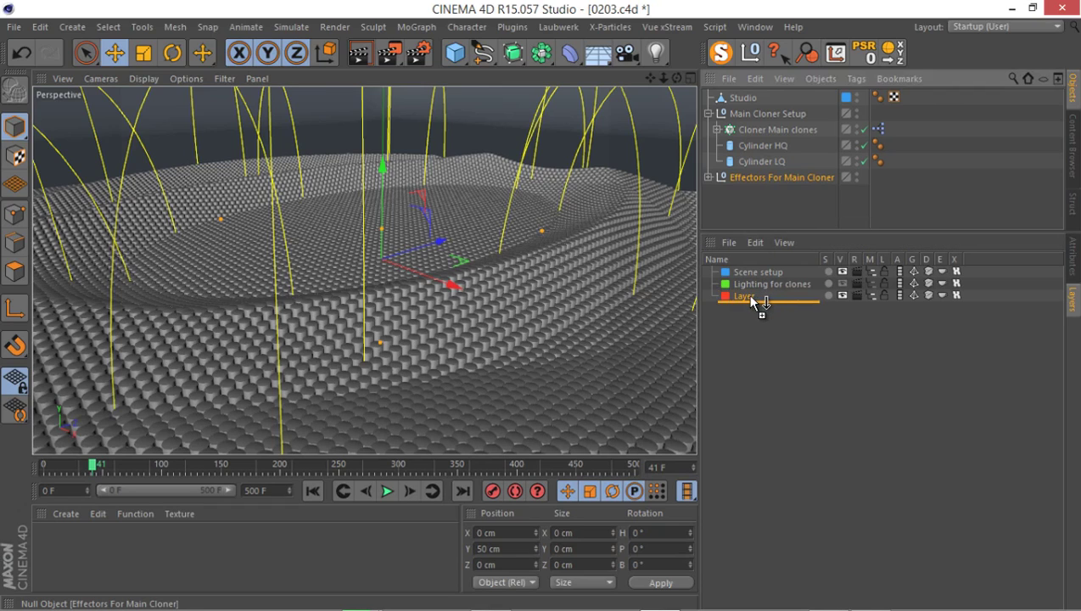
pyautogui.moveTo(749, 297); pyautogui.dragTo(750, 296)
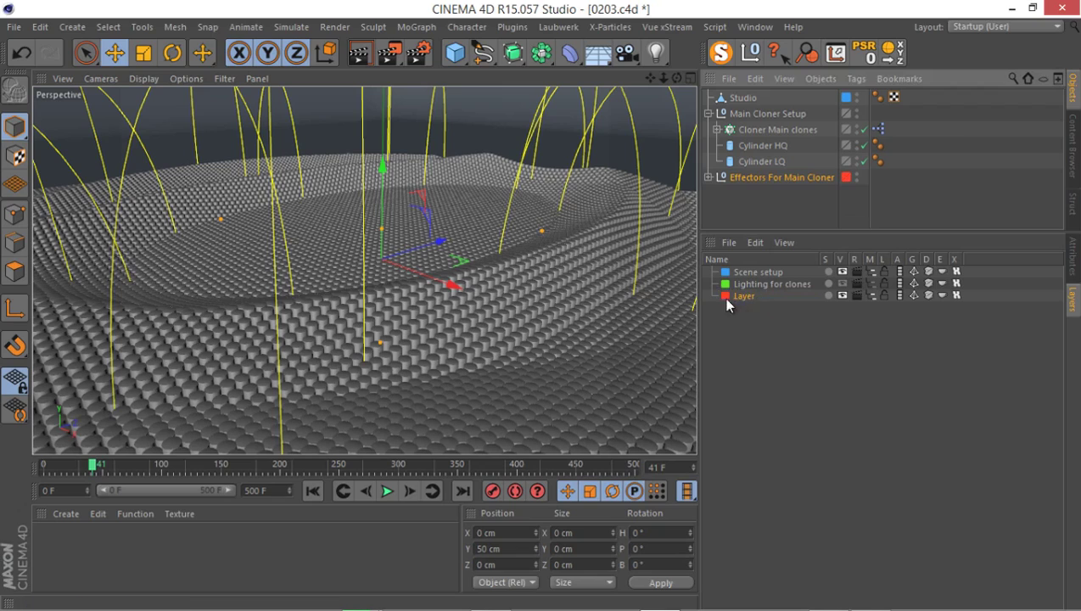
pyautogui.click(708, 177)
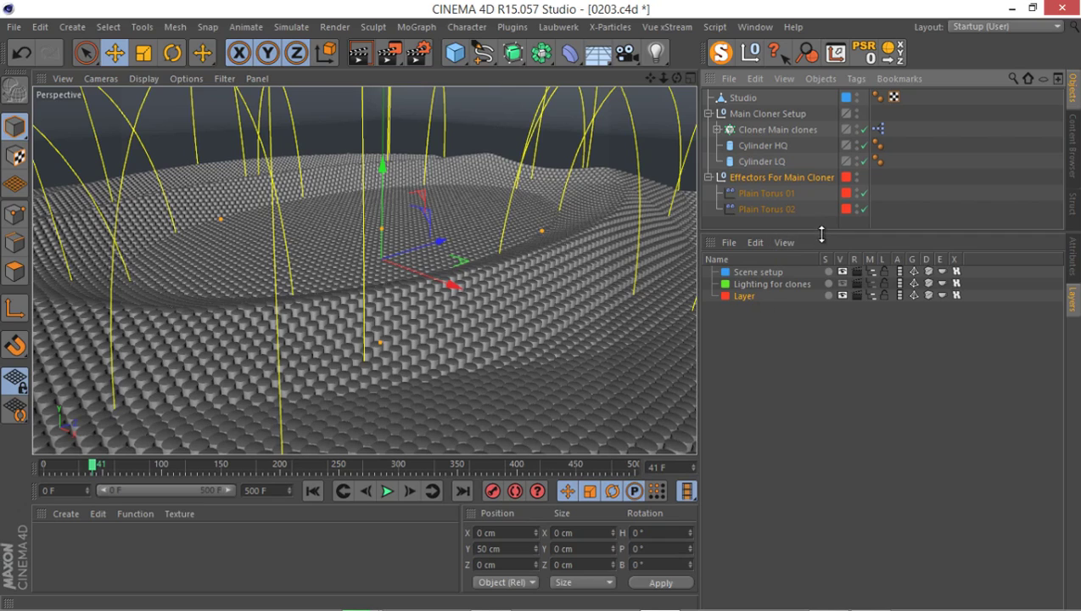
# Step: Rename the red layer "Effectors" and collapse the "Effectors For Main Cloner" group
pyautogui.moveTo(819, 231); pyautogui.dragTo(813, 282)
pyautogui.doubleClick(753, 344)
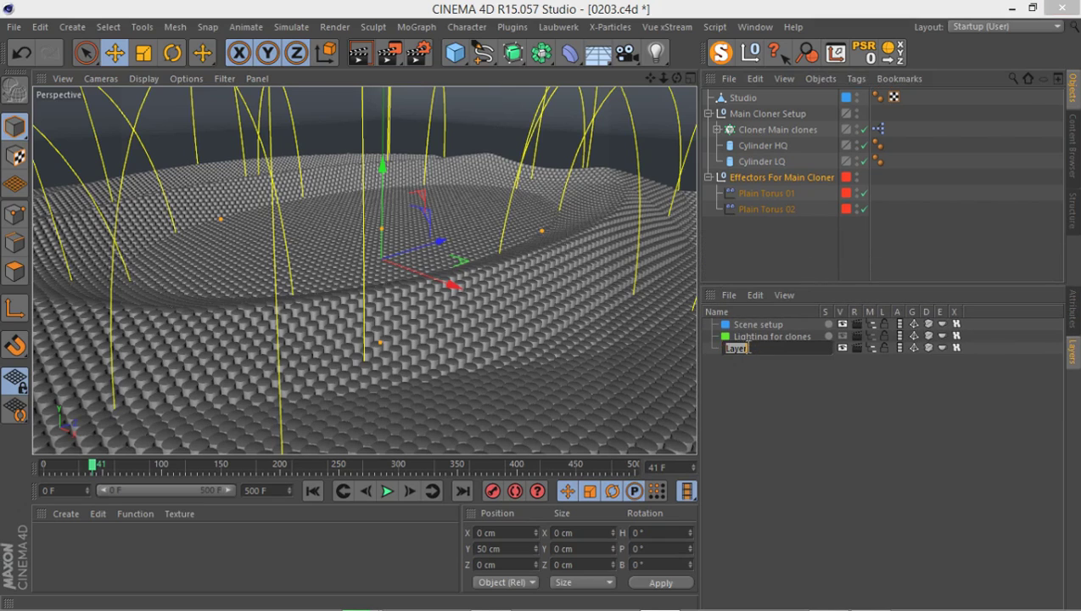
pyautogui.write('ffectors')
pyautogui.press('Return')
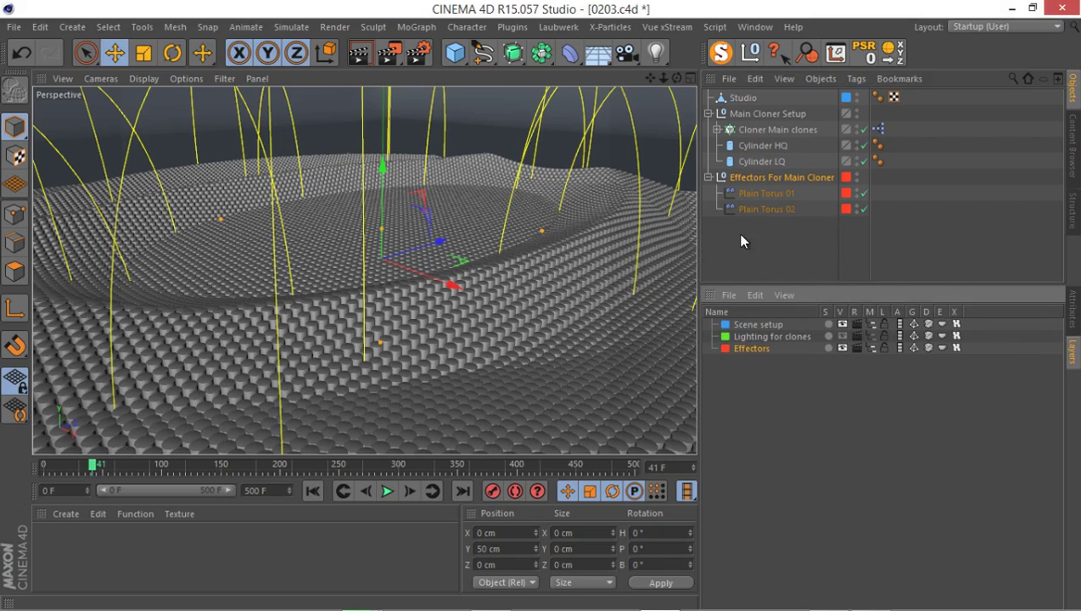
pyautogui.click(708, 177)
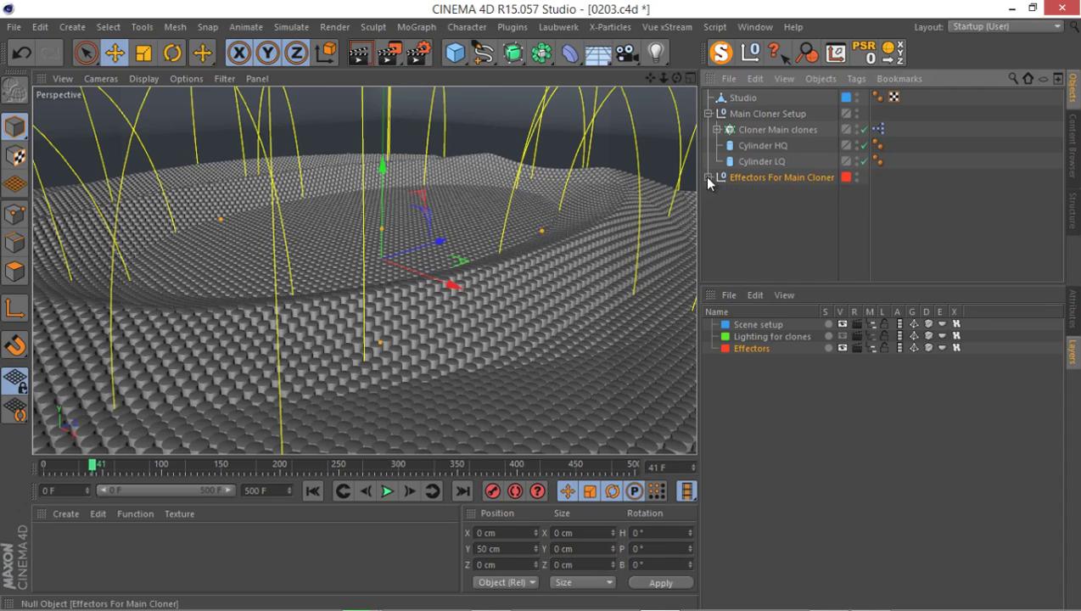